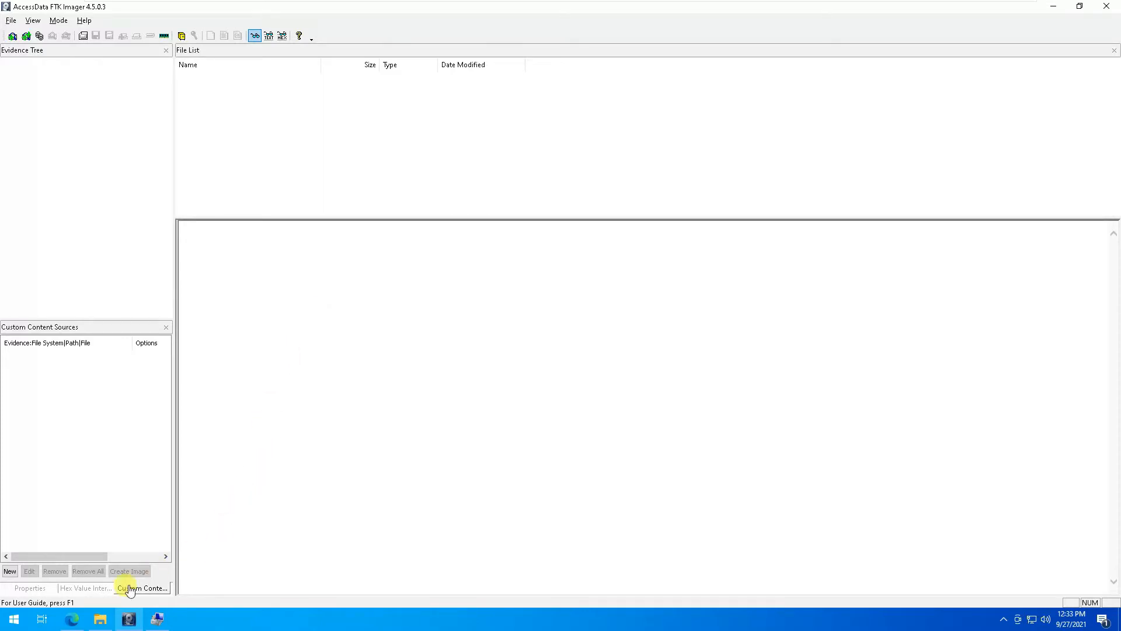
Switch to the browser, review the Exterro FTK Imager page and its FTK Imager 4.5 download form, and close the browser.
left_click(79, 619)
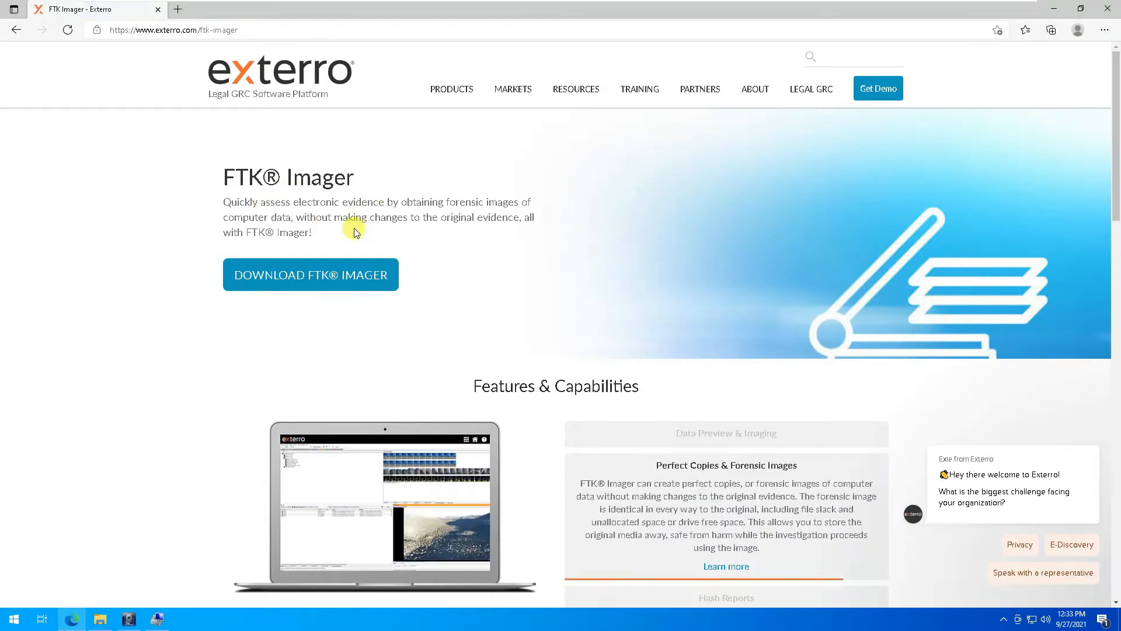
scroll(552, 304, "down", 3)
scroll(479, 289, "up", 3)
left_click(320, 276)
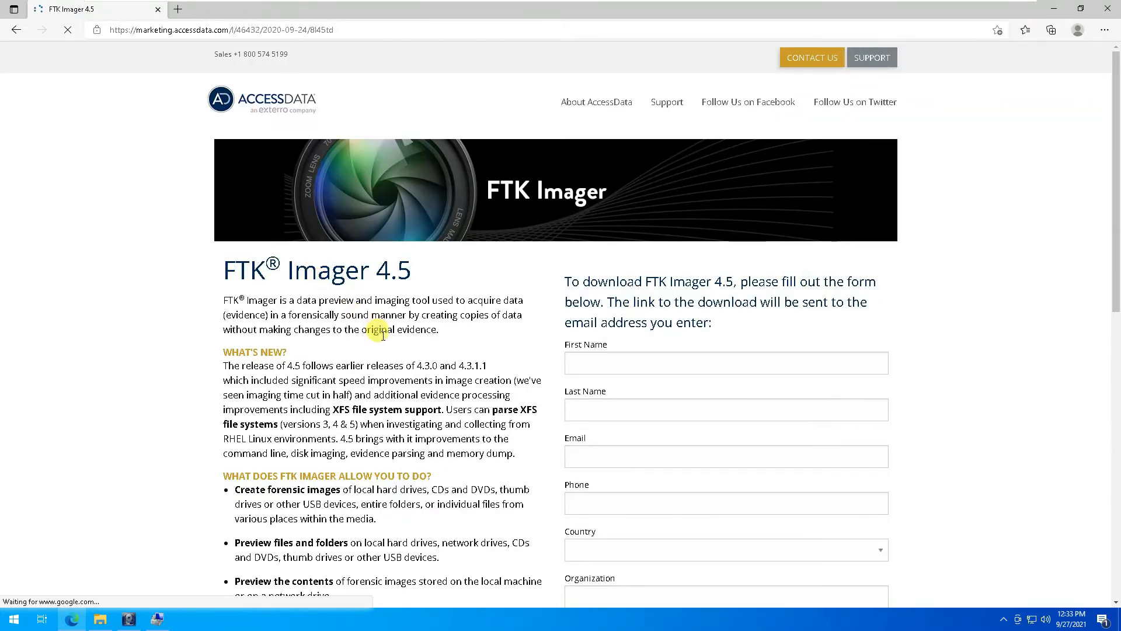
scroll(370, 327, "down", 10)
scroll(380, 357, "up", 10)
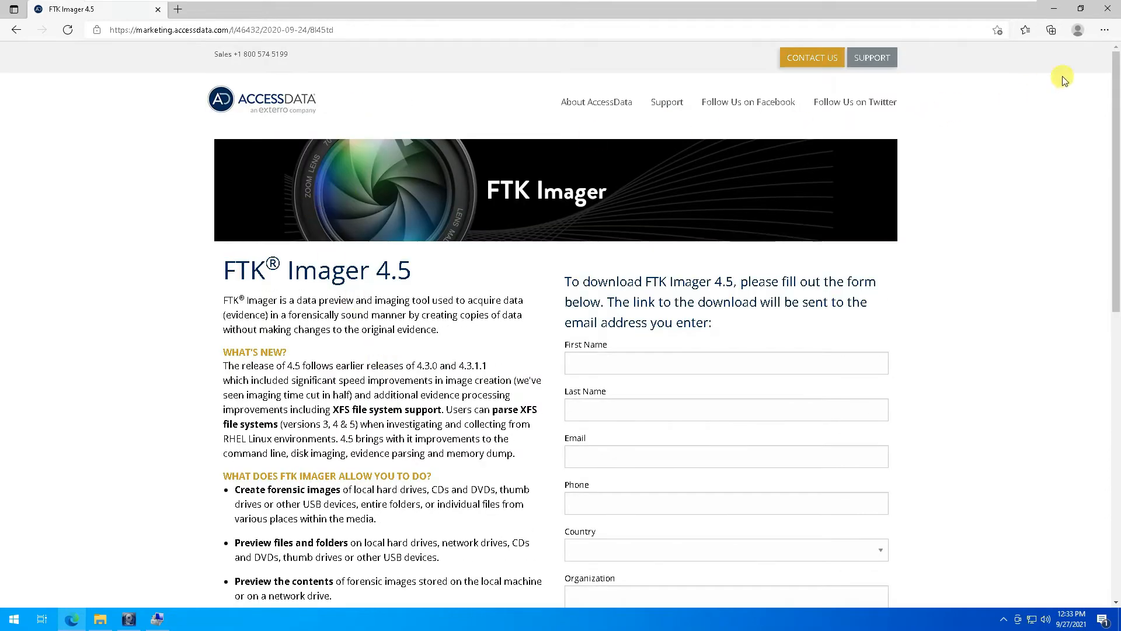
left_click(1111, 12)
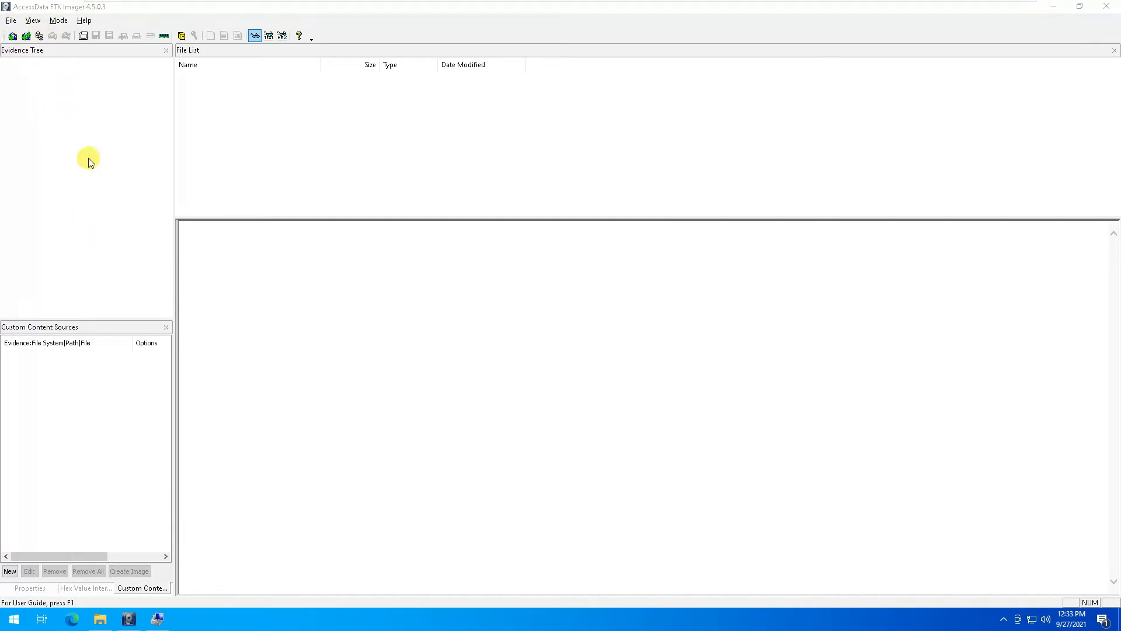
Start creating a new disk image and move the source selection dialog out of the way.
left_click(11, 21)
left_click(11, 21)
left_click(11, 21)
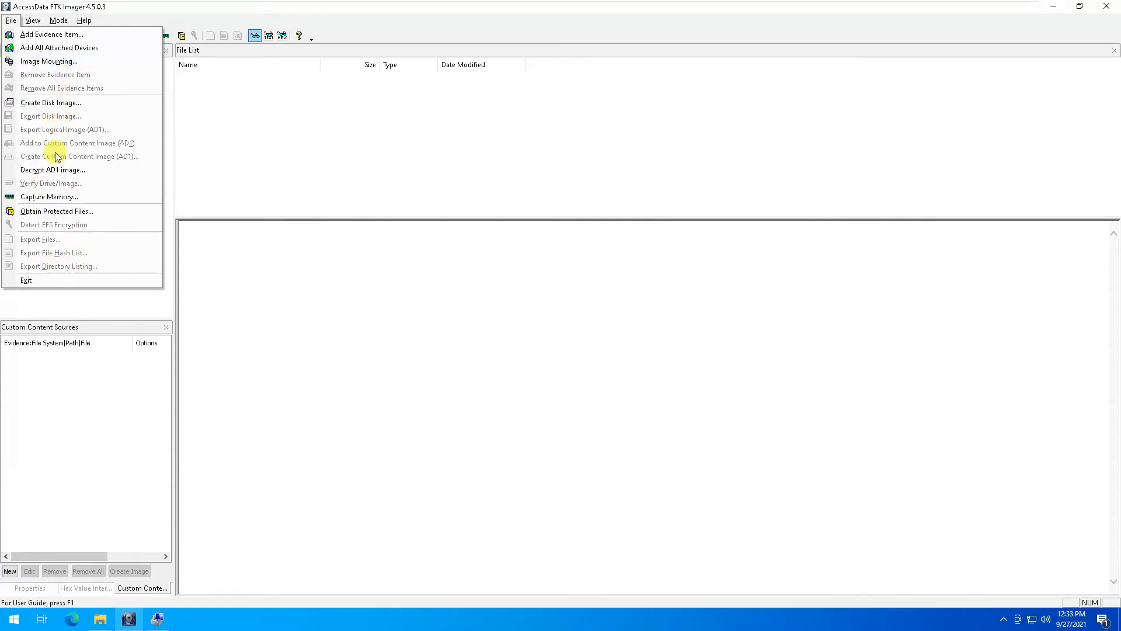
left_click(48, 104)
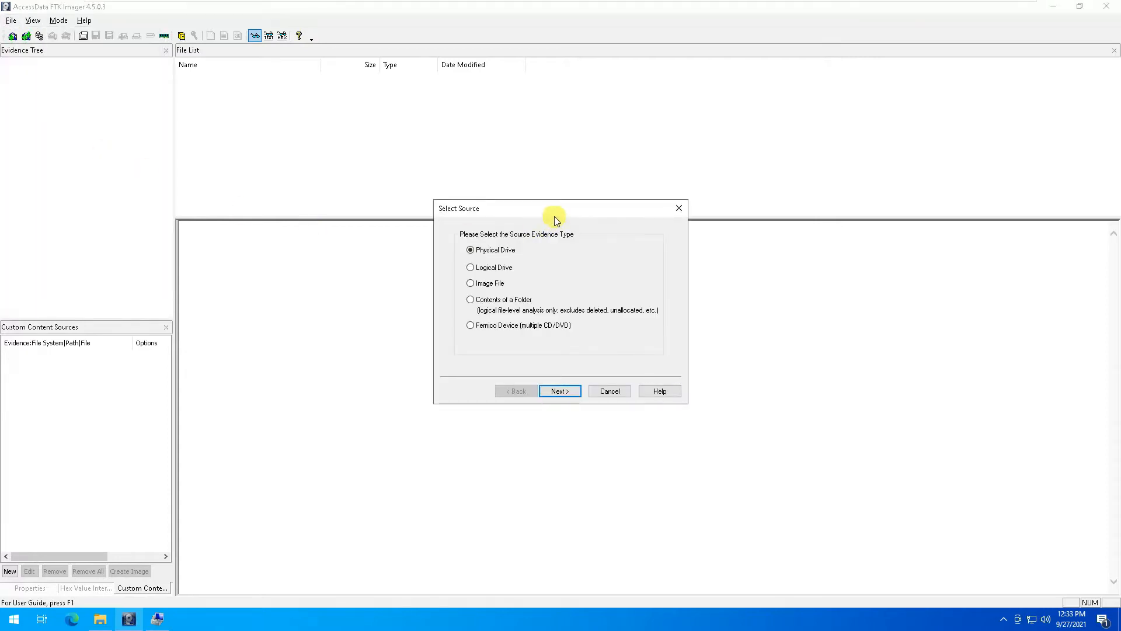
left_click_drag(543, 214, 369, 164)
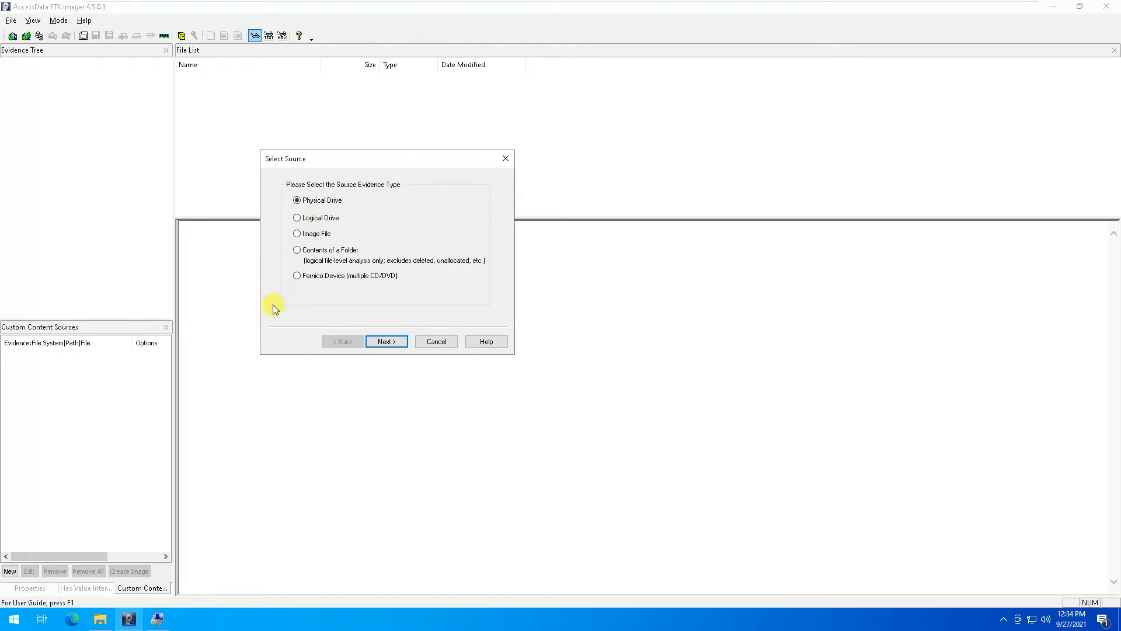
Switch to Computer Management and examine the partitions of Disk 0, including OS (C:) and Data (D:), in Disk Management.
left_click(156, 621)
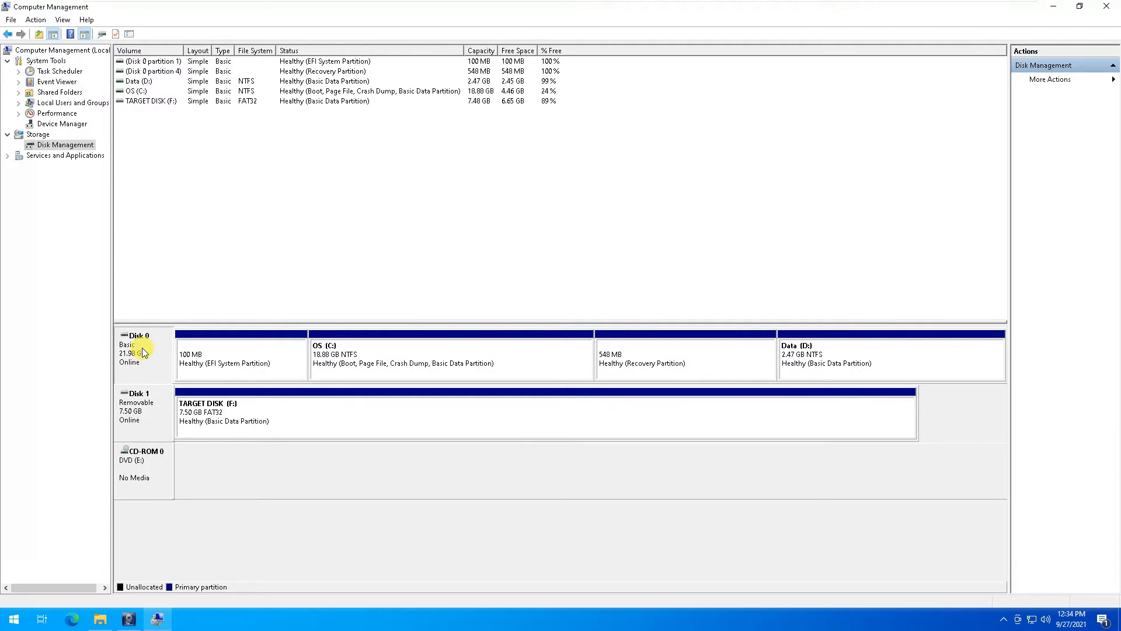
left_click(475, 366)
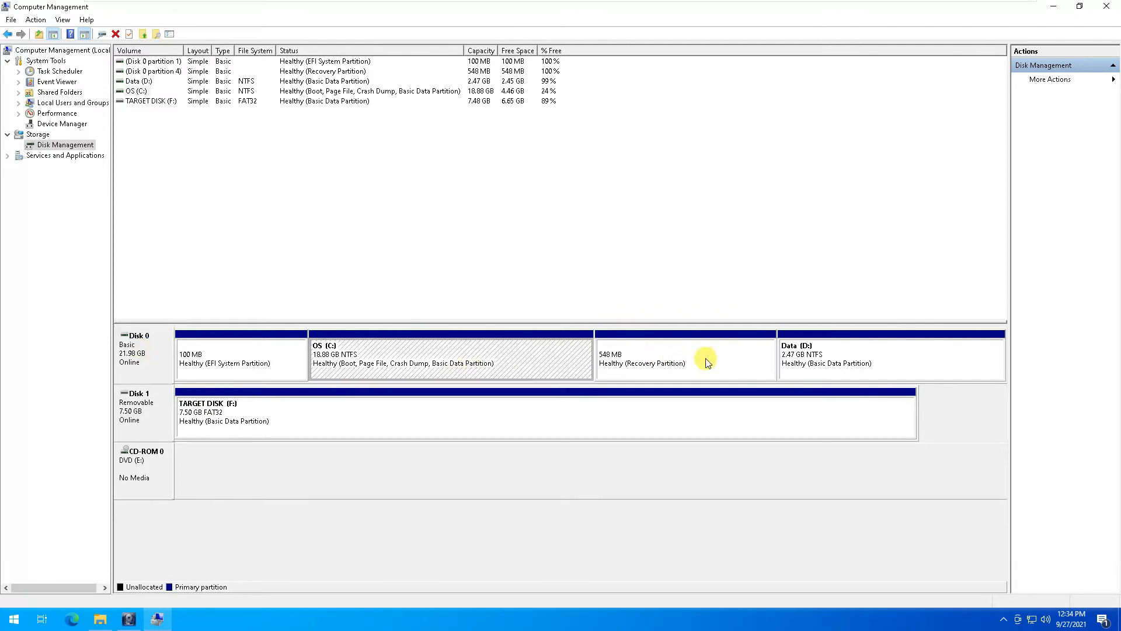
left_click(799, 358)
left_click(503, 368)
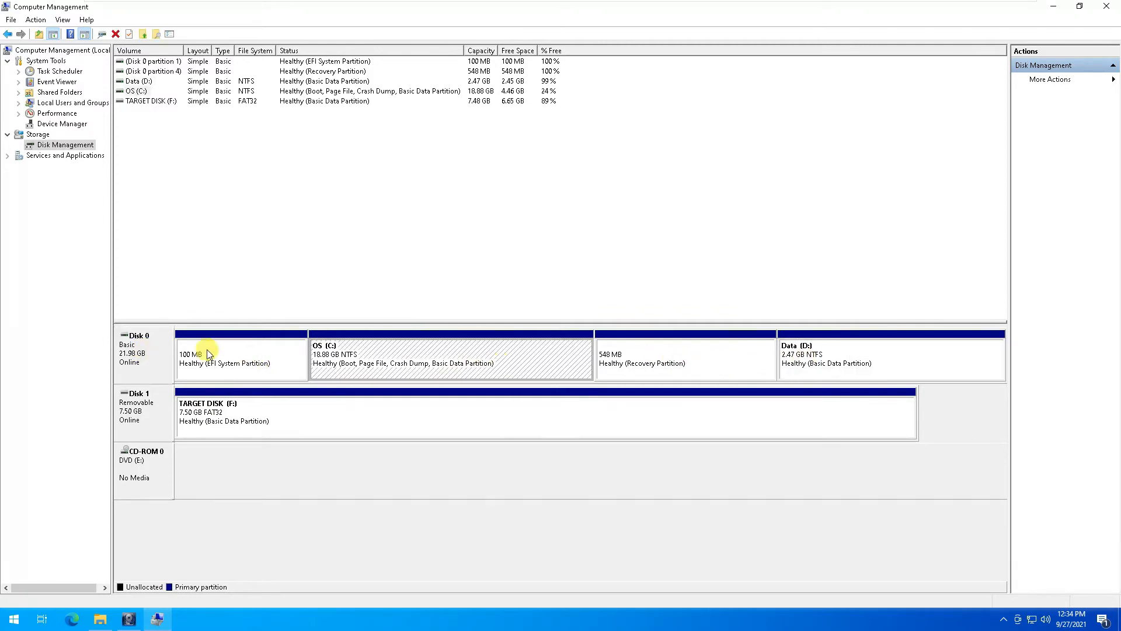
left_click(835, 358)
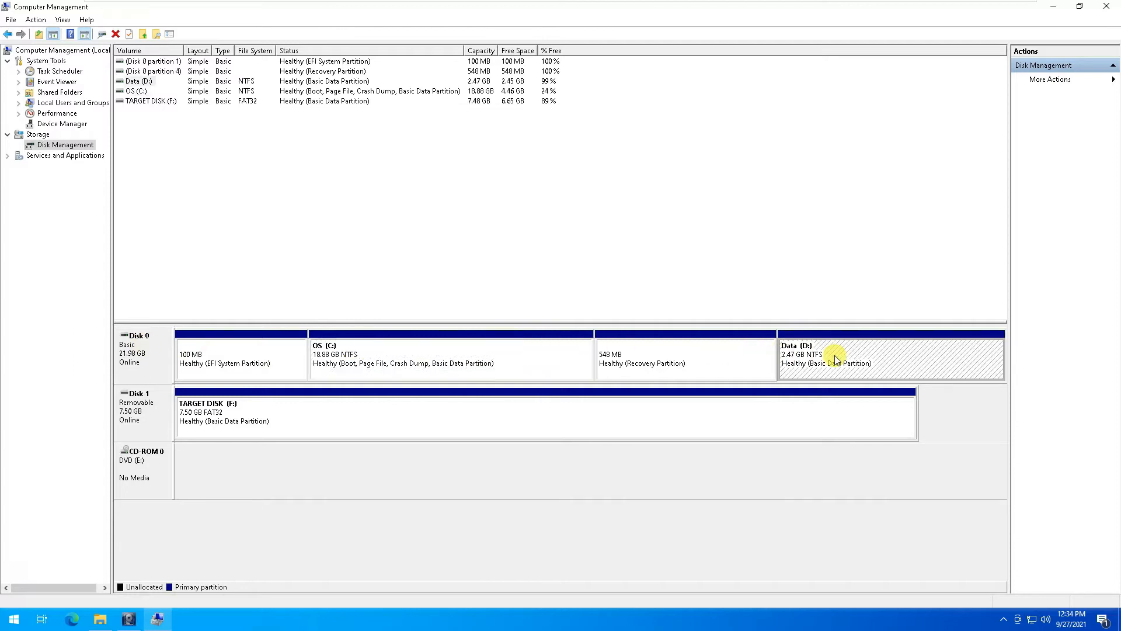
left_click(1053, 6)
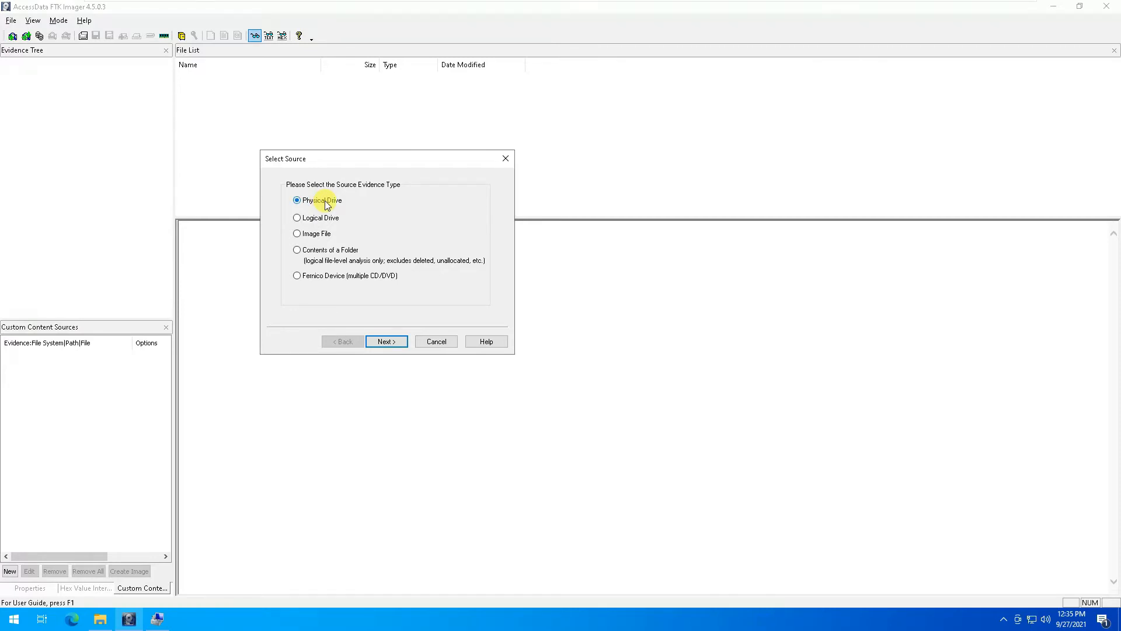
Choose a physical drive as the evidence source and select \\.\PHYSICALDRIVE1, the SMI USB DISK 8GB device.
left_click(314, 234)
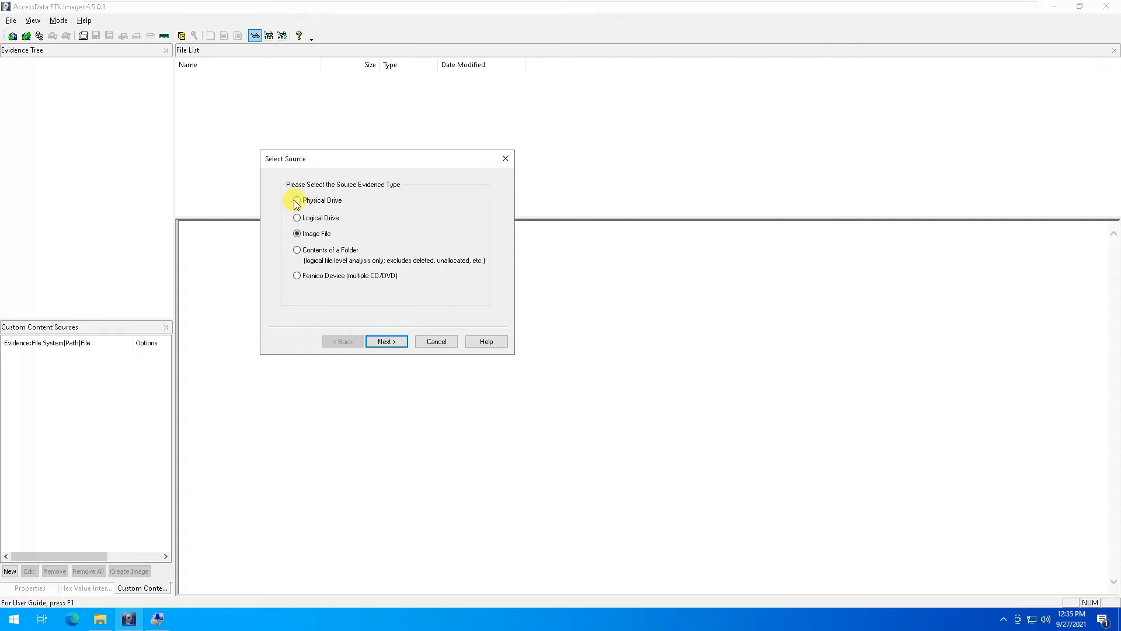
left_click(330, 204)
left_click(377, 343)
left_click(476, 223)
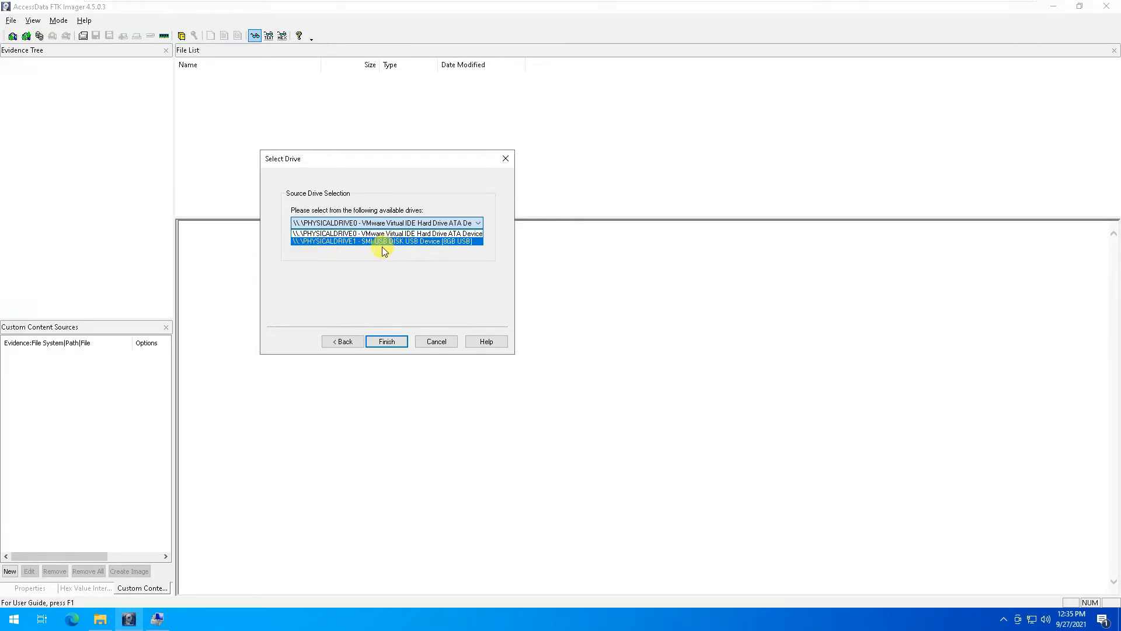
left_click(446, 240)
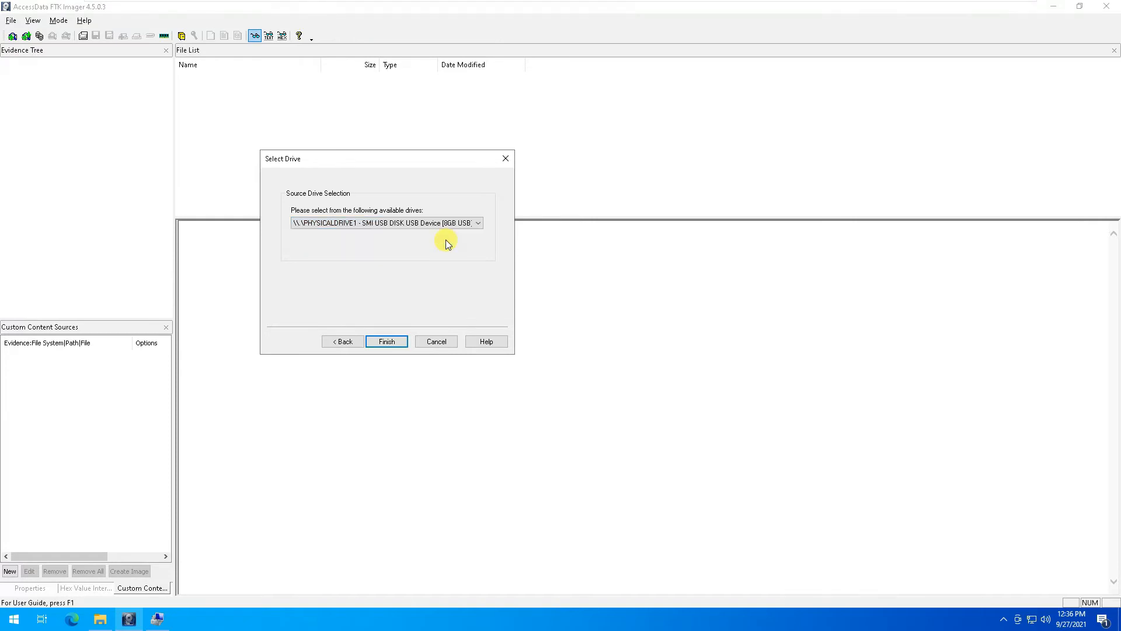
left_click(388, 344)
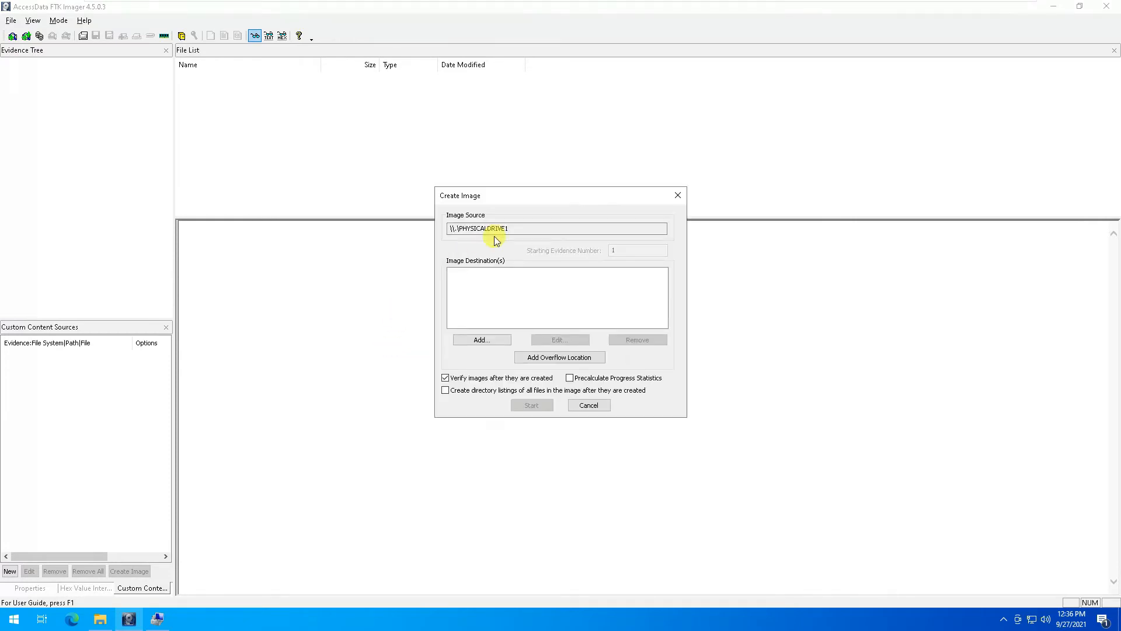
Add an image destination and choose Raw (dd) as its image type.
left_click_drag(521, 198, 500, 197)
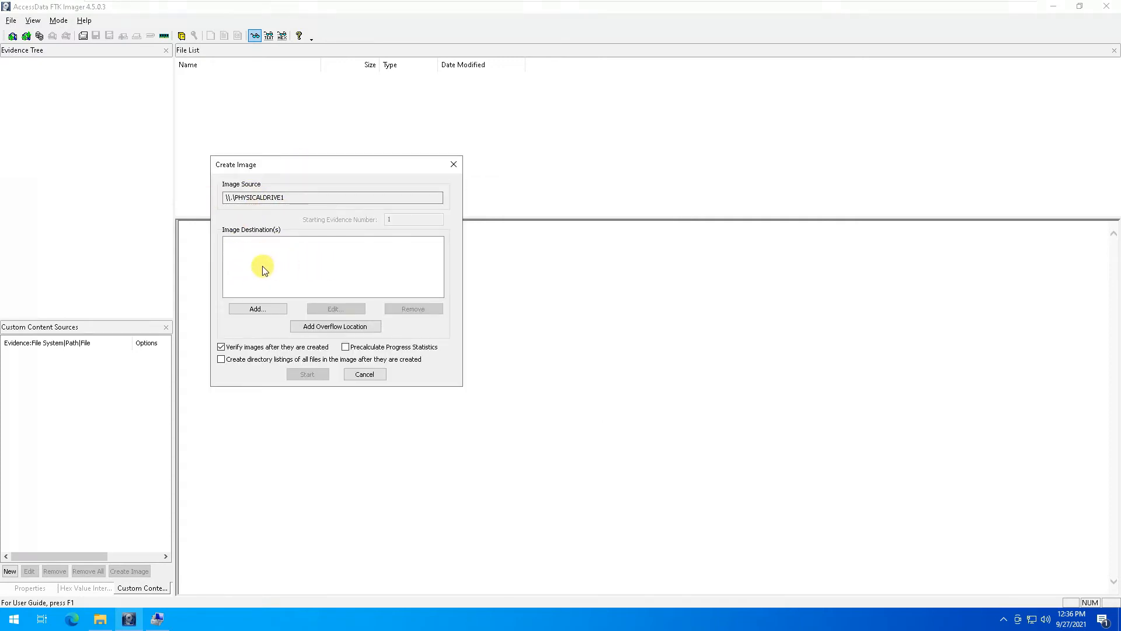
left_click(265, 310)
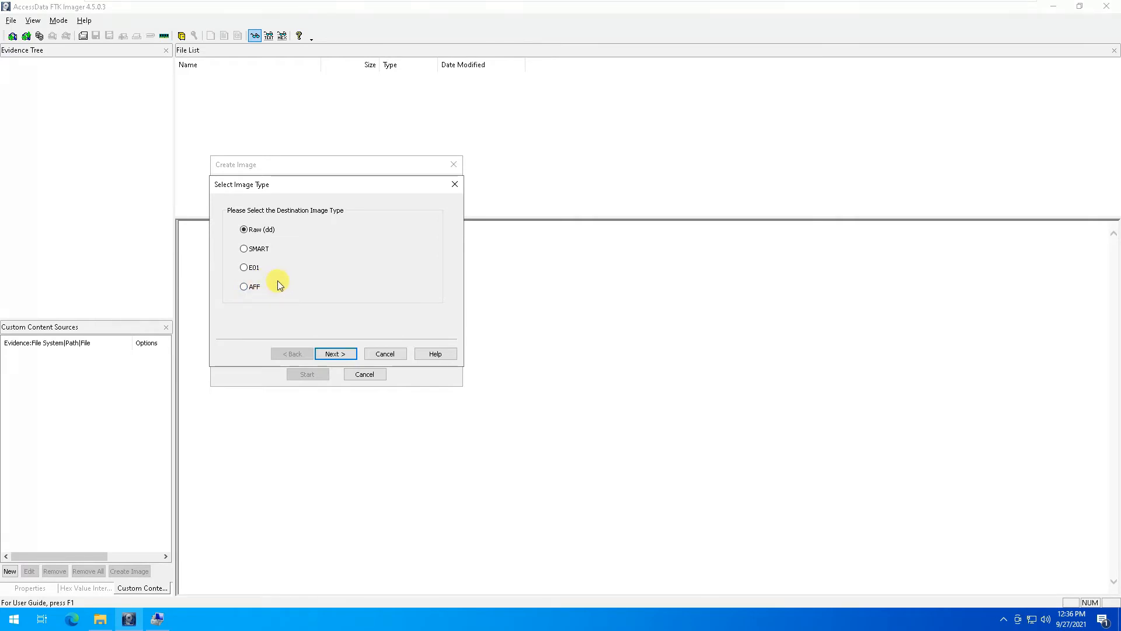
left_click(244, 231)
left_click(334, 355)
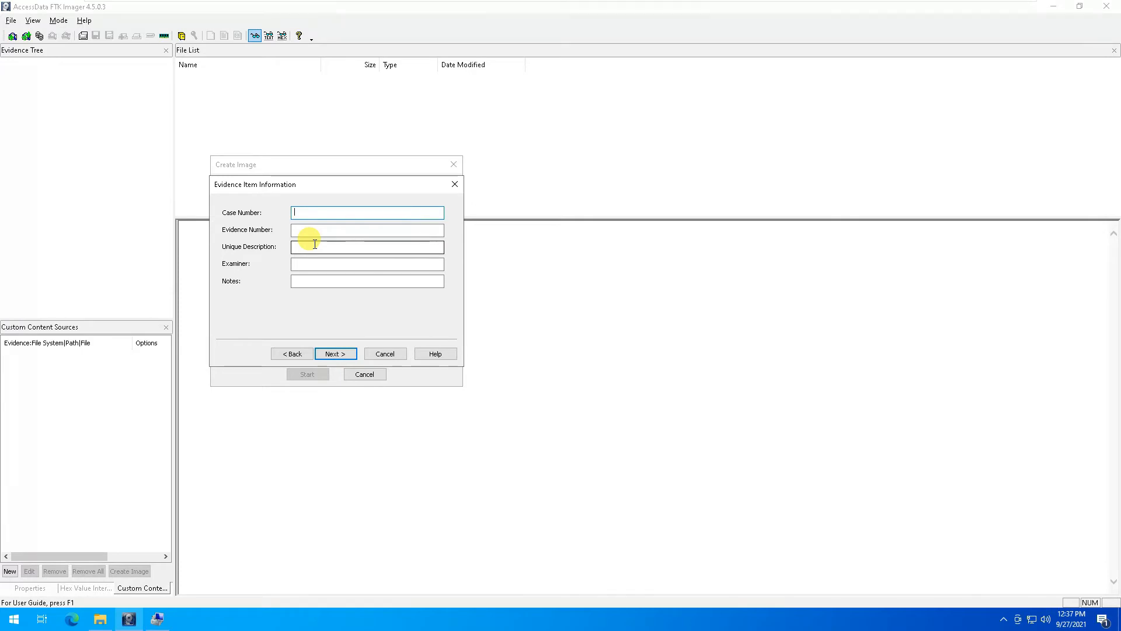
Enter case number 001 and evidence number 001-09-2021 in the evidence item information.
type("001")
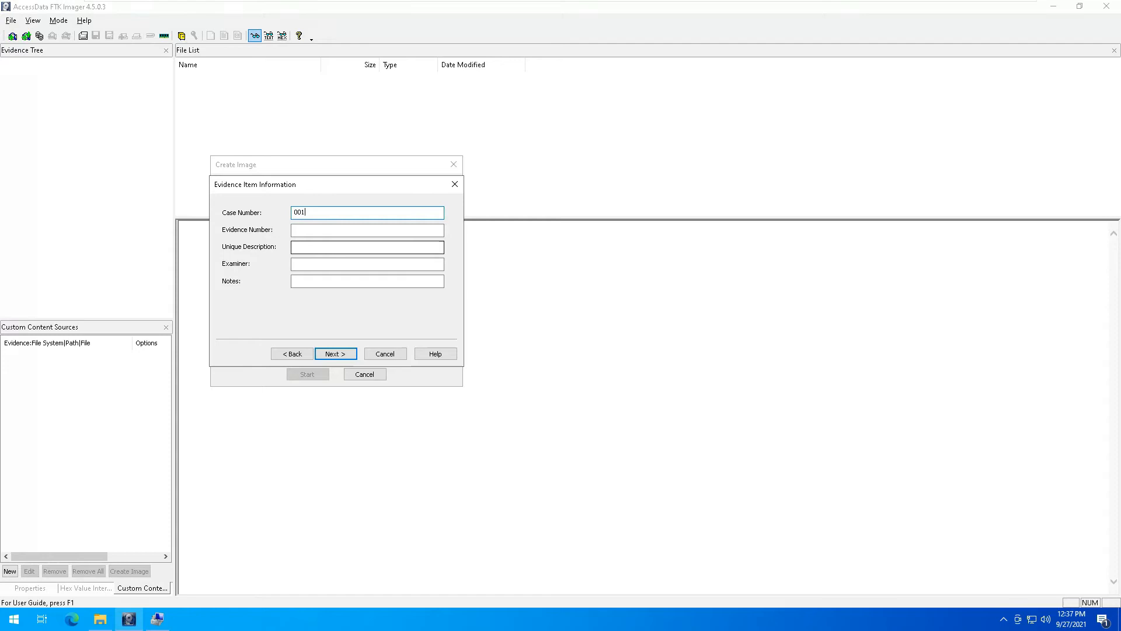
left_click(321, 229)
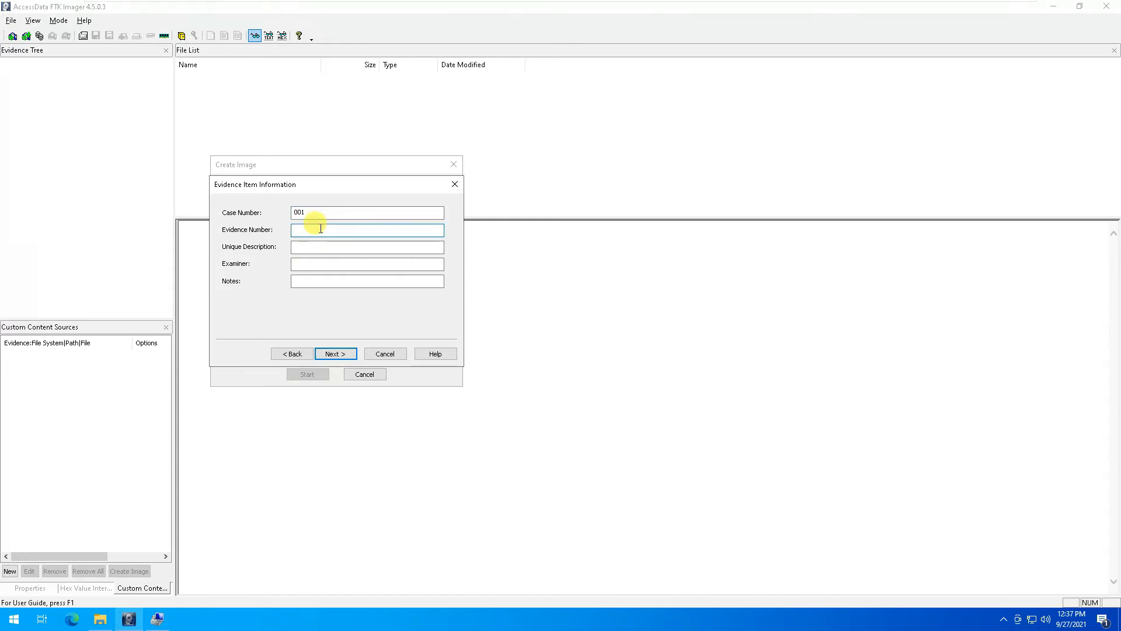
type("000")
type("-")
type("2021")
left_click(308, 229)
type("09-")
Complete the evidence information with the description "Imaging of USB Drive", the examiner's name and the notes "For testing purposes", and continue.
left_click(308, 247)
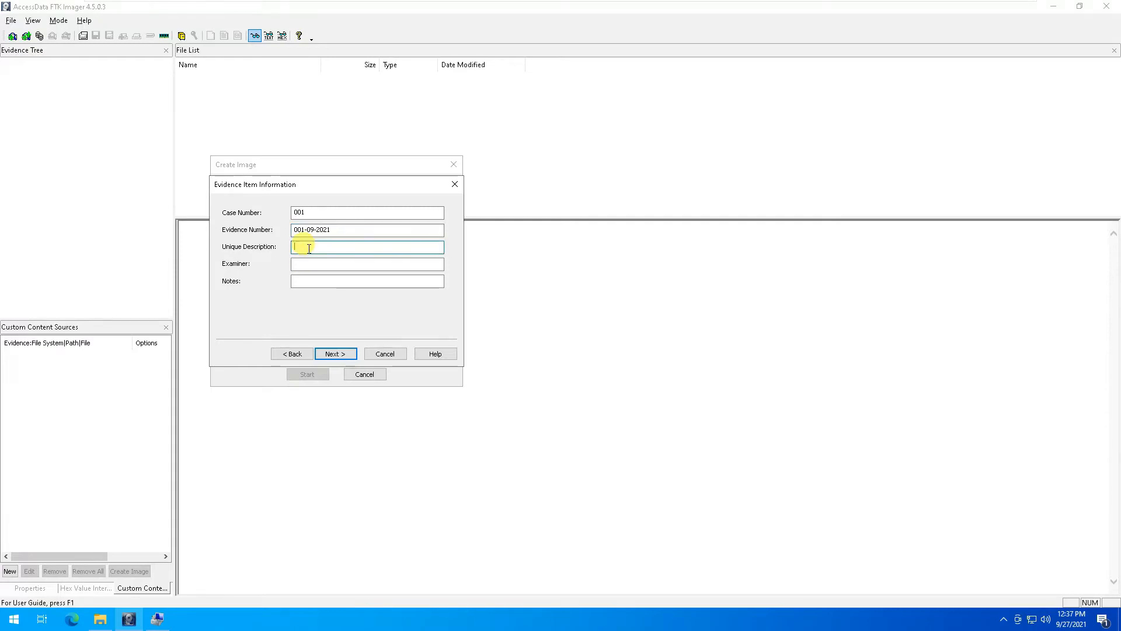
type("Imaging of US")
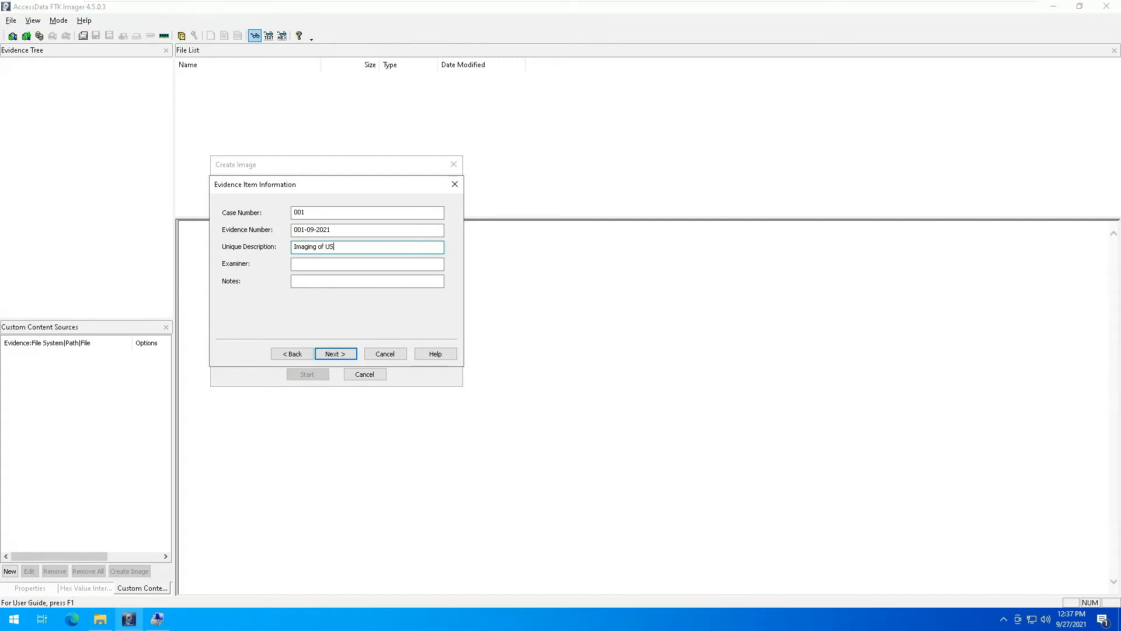
type("B Drive")
left_click(310, 265)
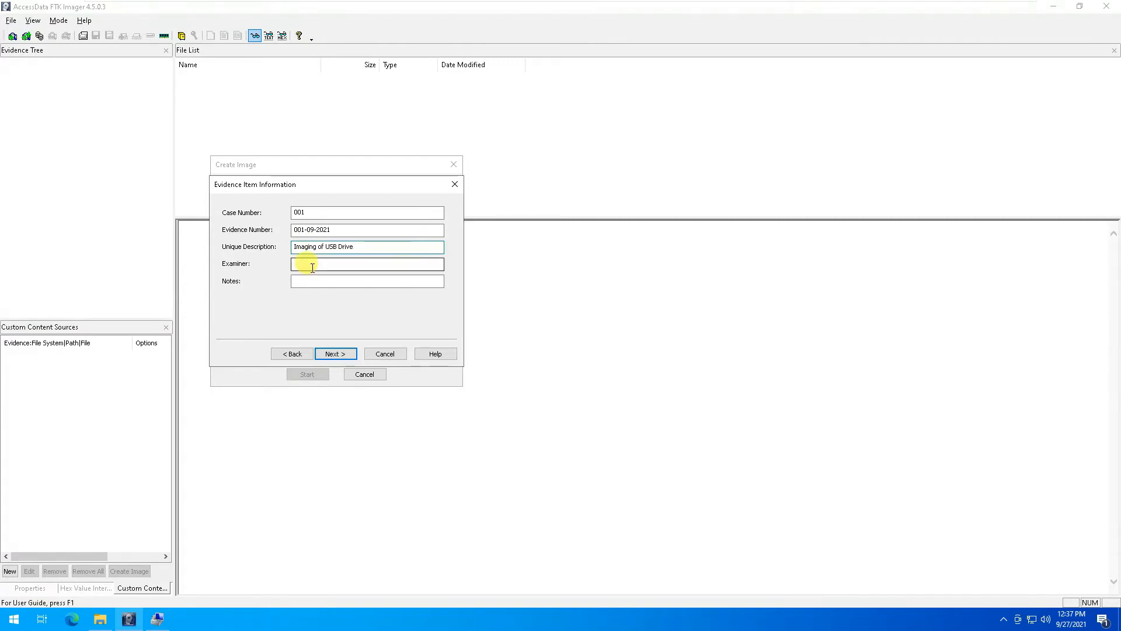
type("Mr. XYZ")
key("Tab")
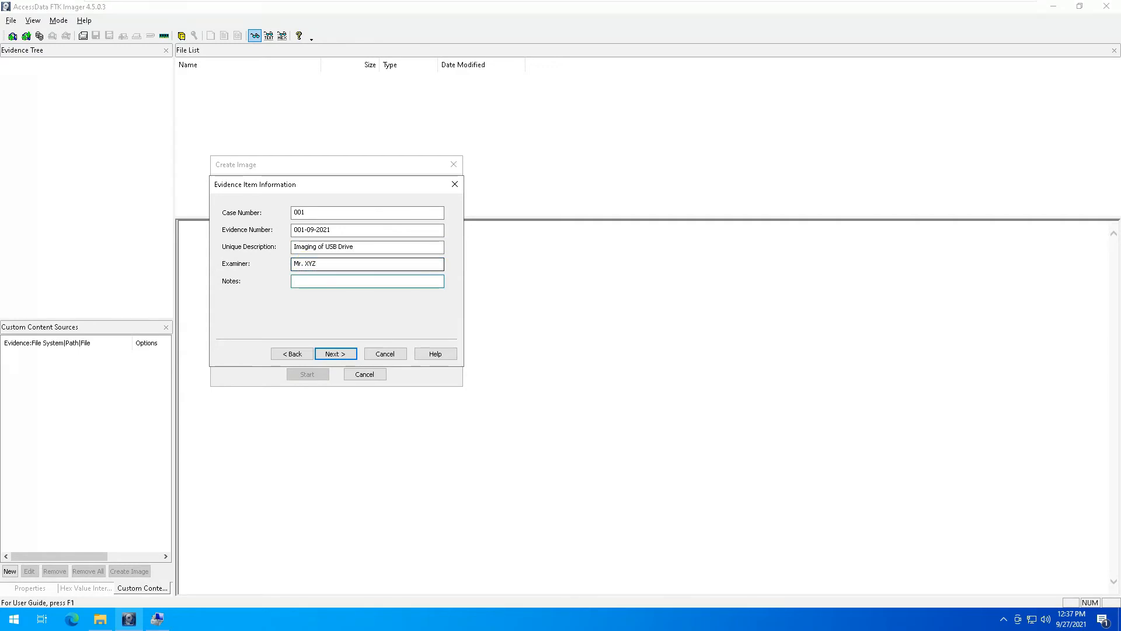
type("For testing purposes")
left_click(326, 353)
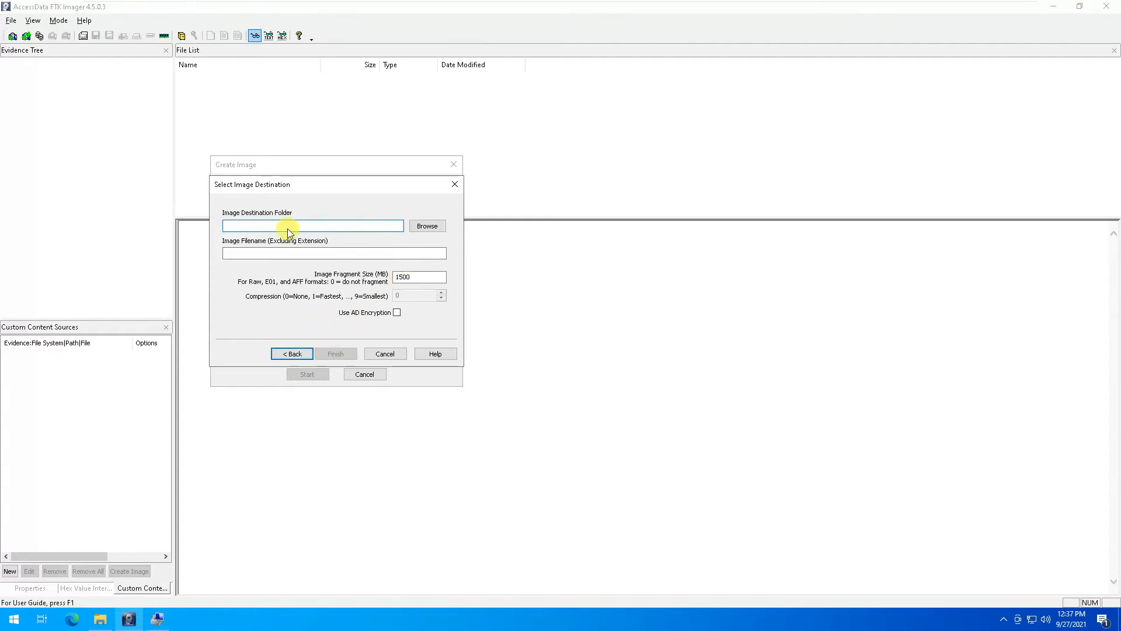
Create a folder named USB on Data (D:) and set it as the image destination folder.
left_click(427, 227)
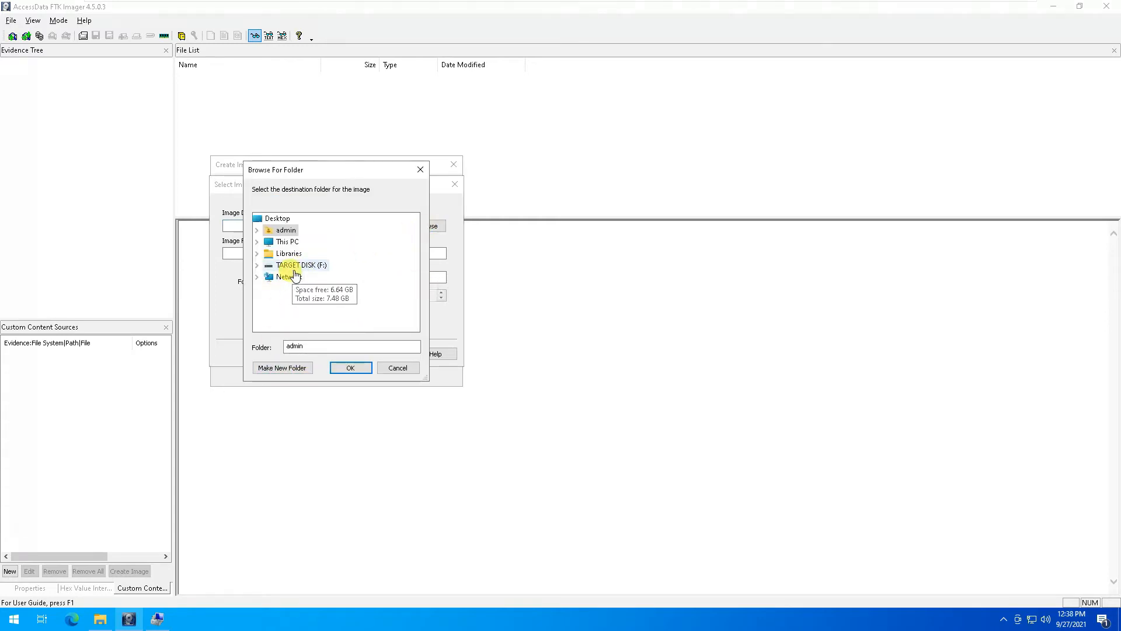
left_click(284, 242)
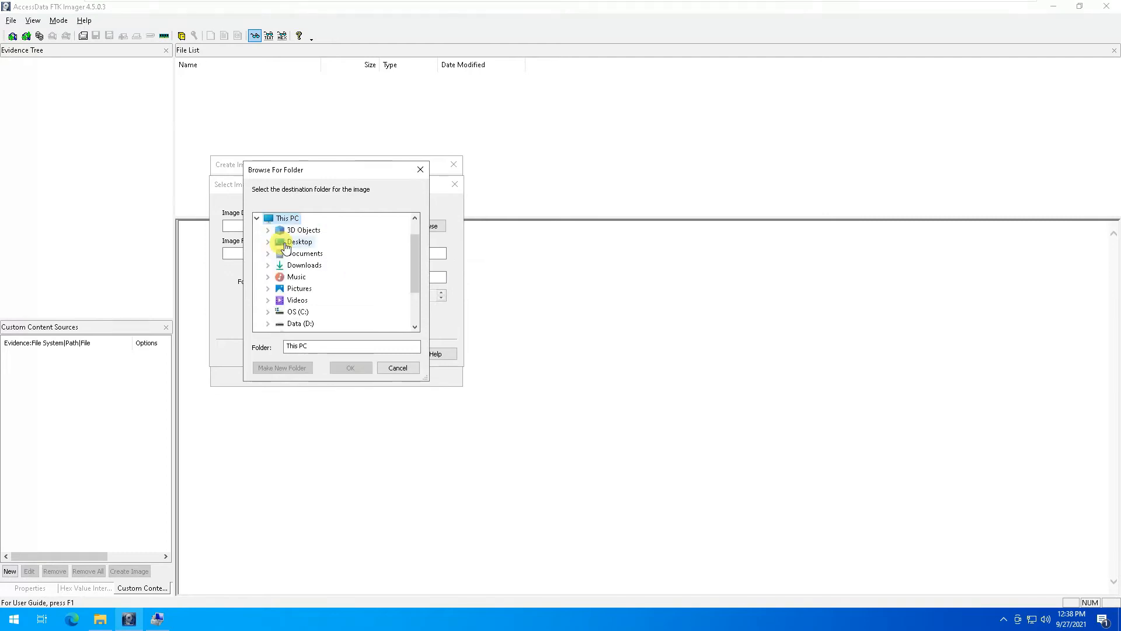
left_click(297, 323)
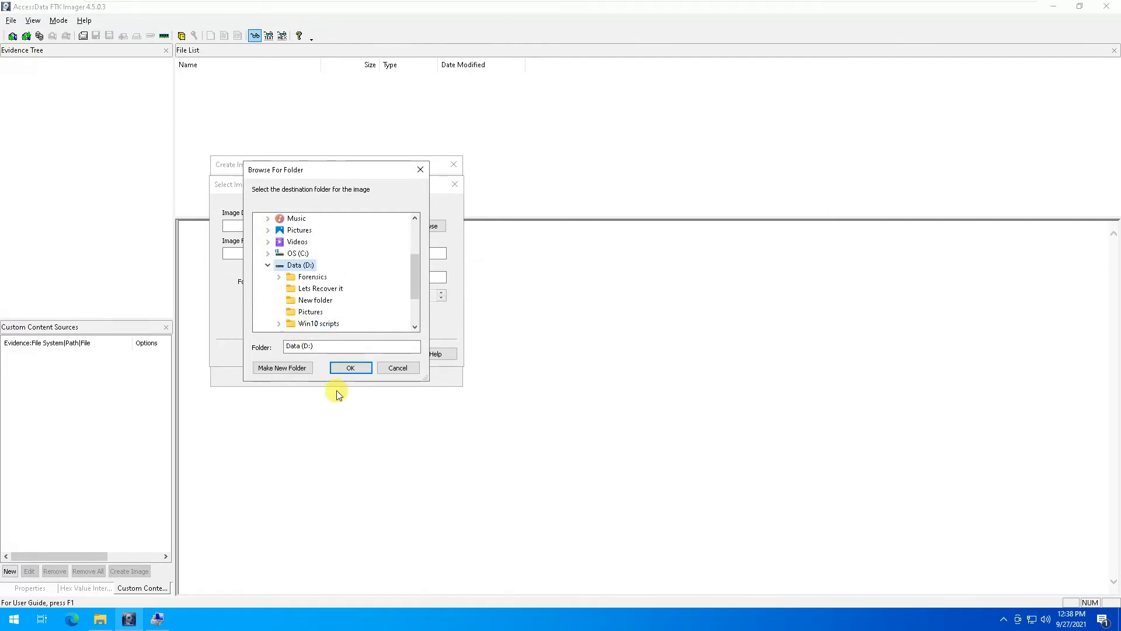
left_click(283, 368)
type("USB")
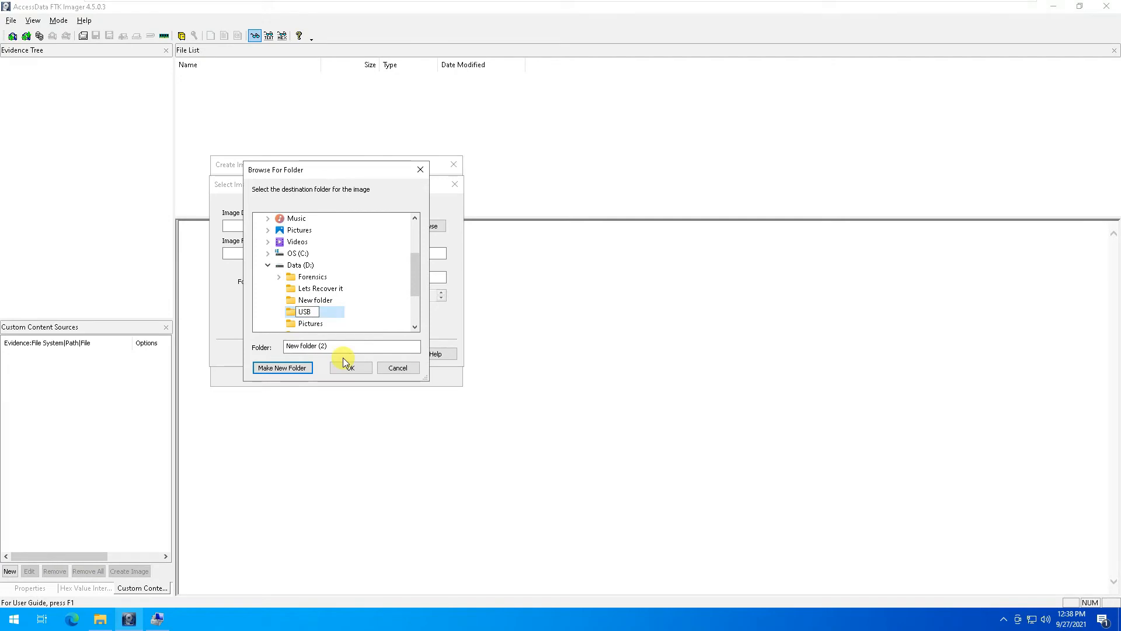
key("Return")
left_click(345, 363)
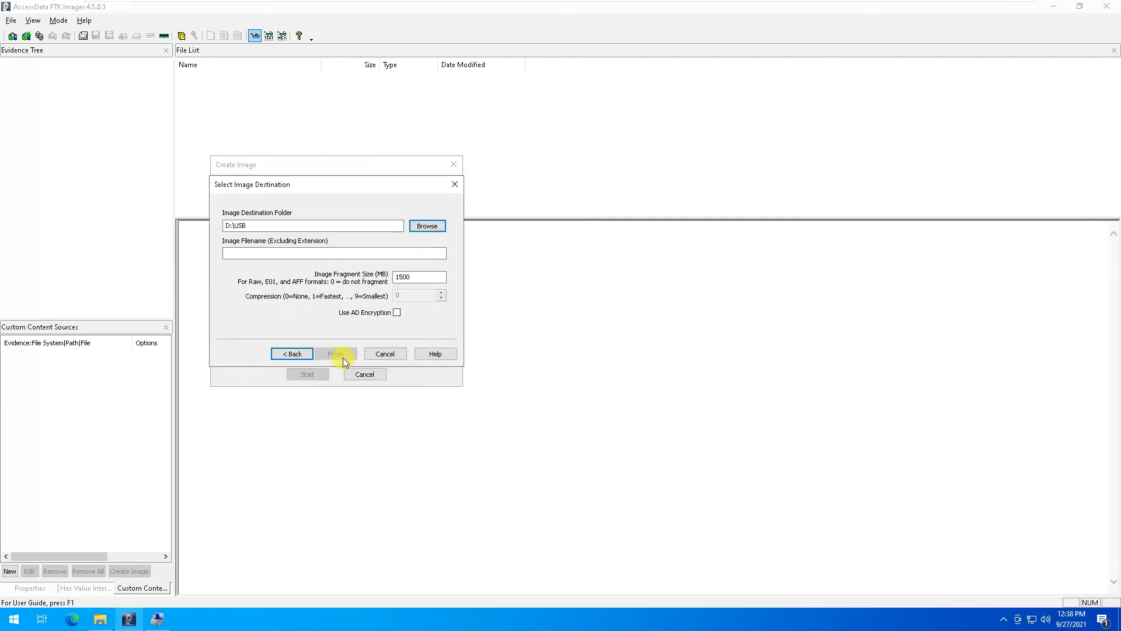
Set the image filename to USB-001-09-2021 and go to the image fragment size.
left_click(257, 254)
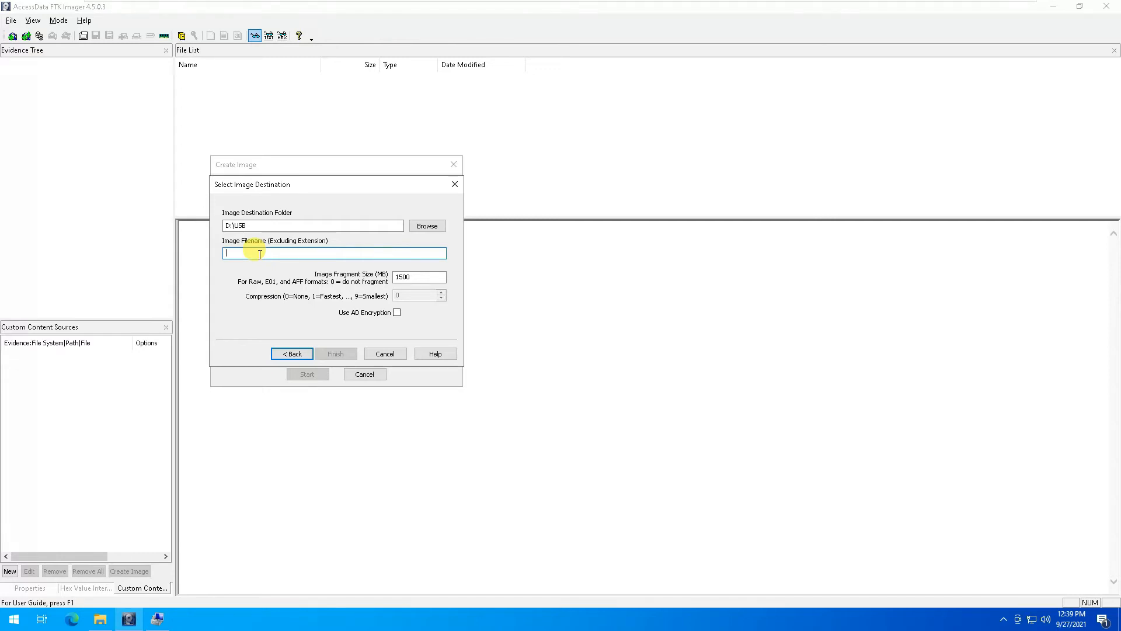
type("usb")
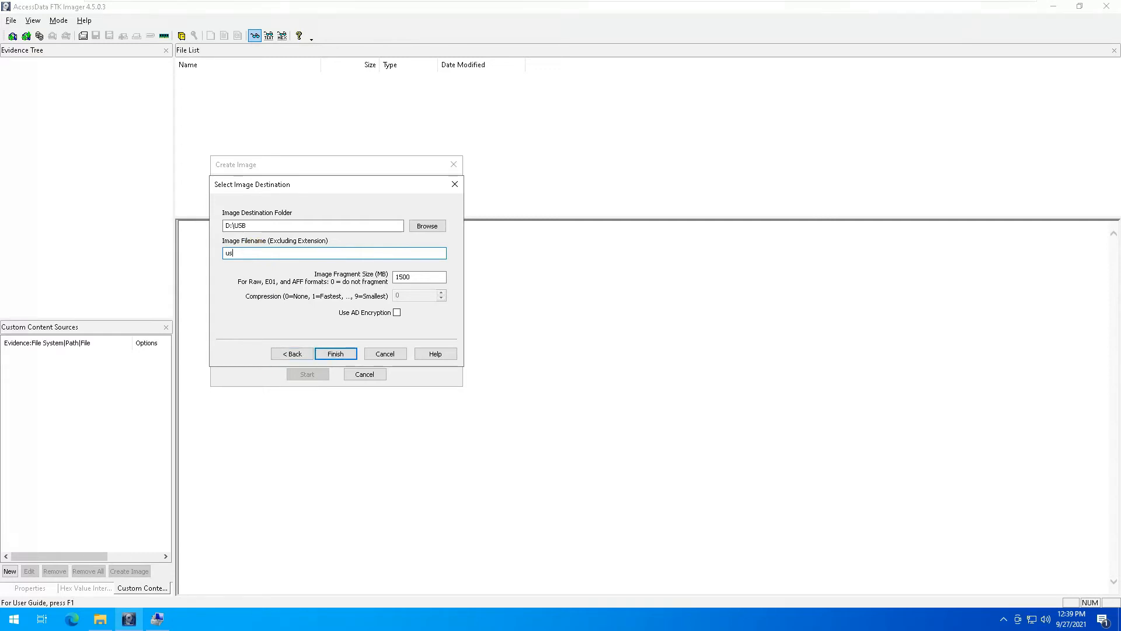
key("BackSpace")
key("BackSpace")
key("BackSpace")
type("US")
key("BackSpace")
key("BackSpace")
type("USB-001-09-2021")
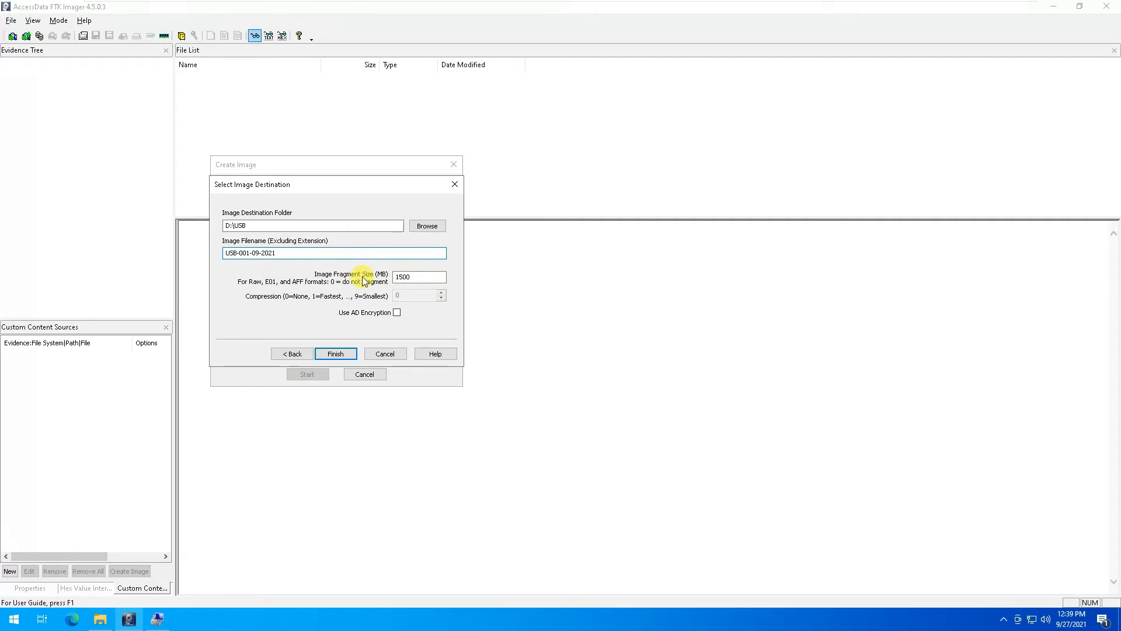
left_click(425, 279)
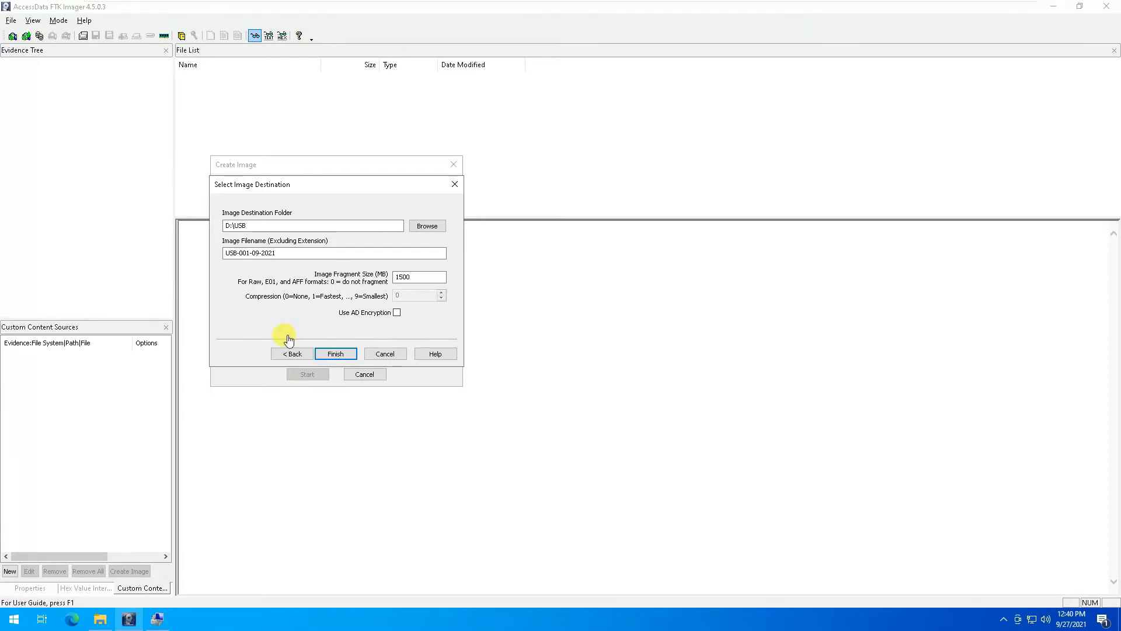
Confirm the image destination with a 1500 MB fragment size and start creating the image with verification enabled.
left_click(331, 351)
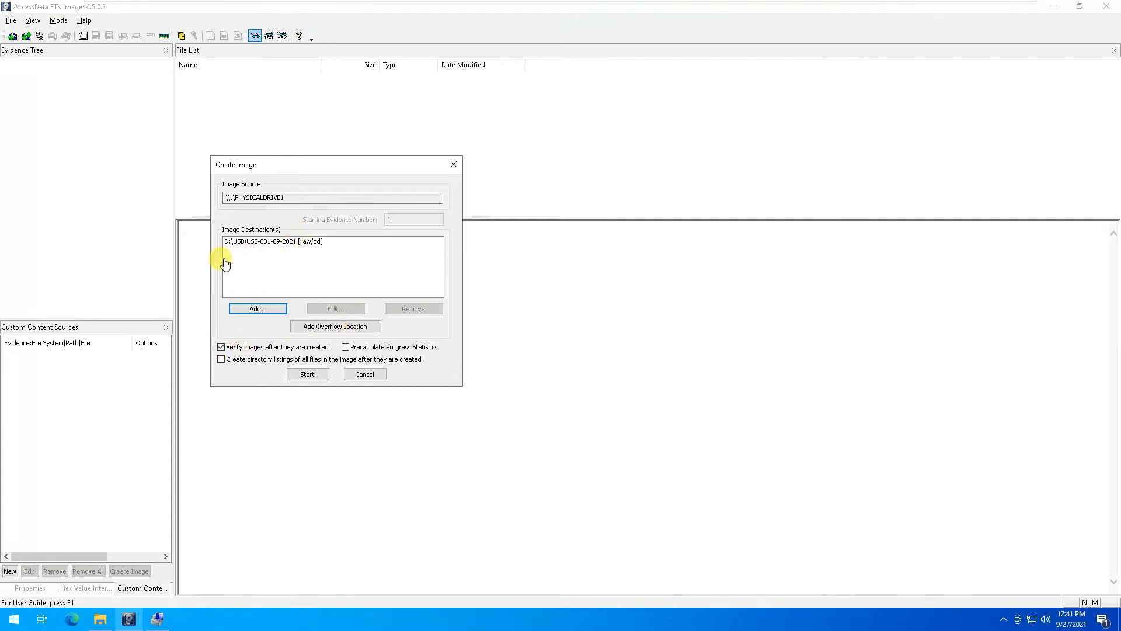
left_click(307, 375)
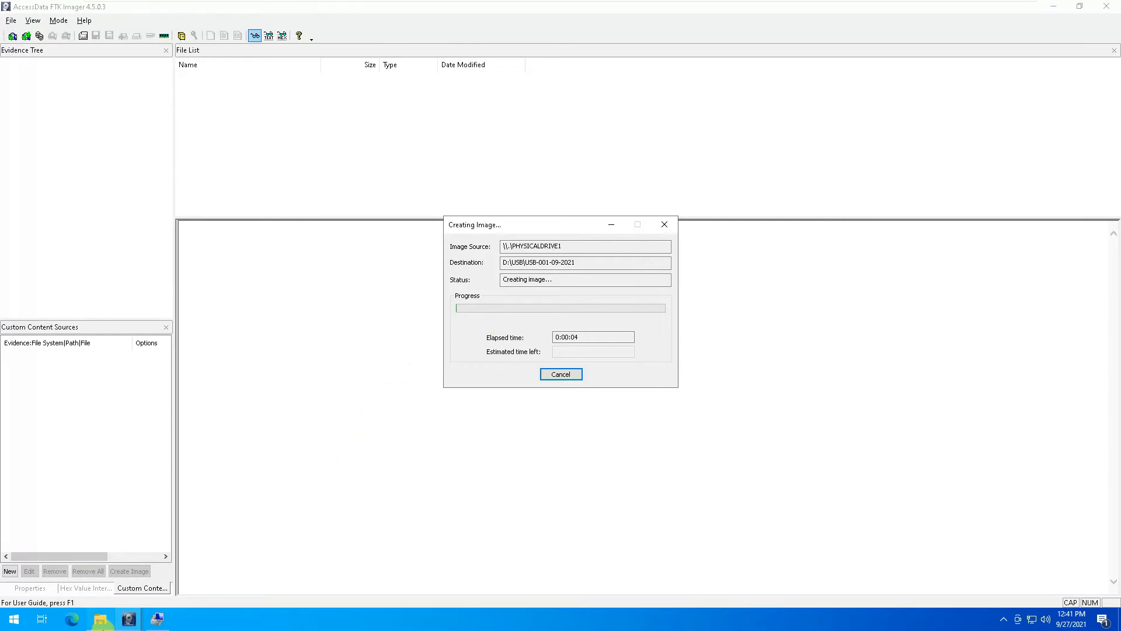
Switch to File Explorer, open the USB folder on Data (D:), and refresh it to check the image file being written.
left_click(101, 618)
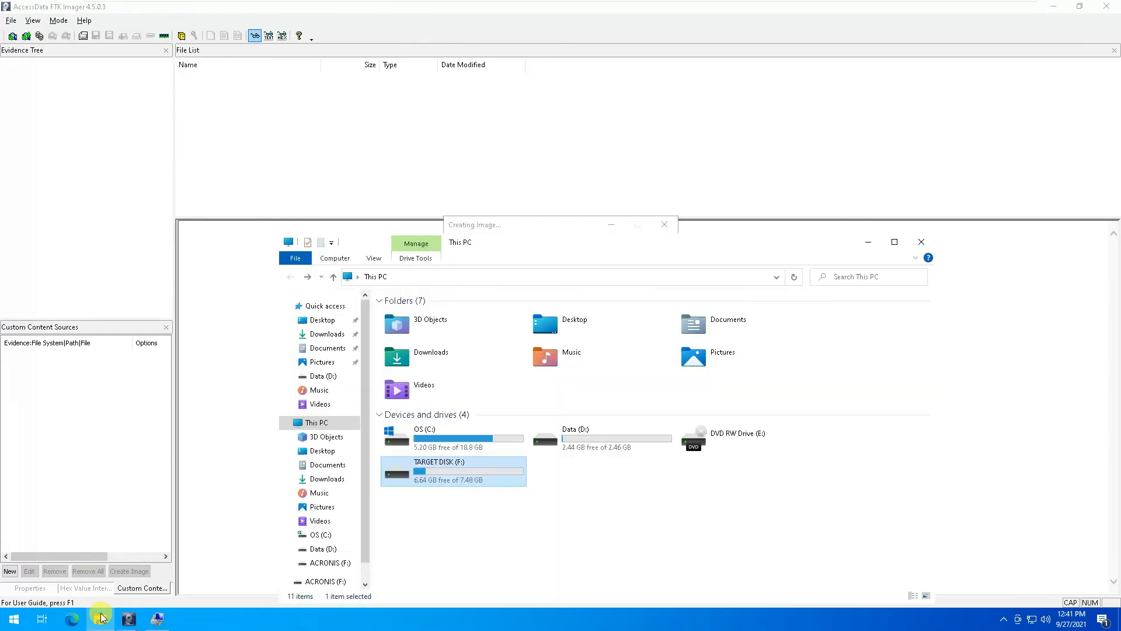
double_click(564, 439)
double_click(402, 362)
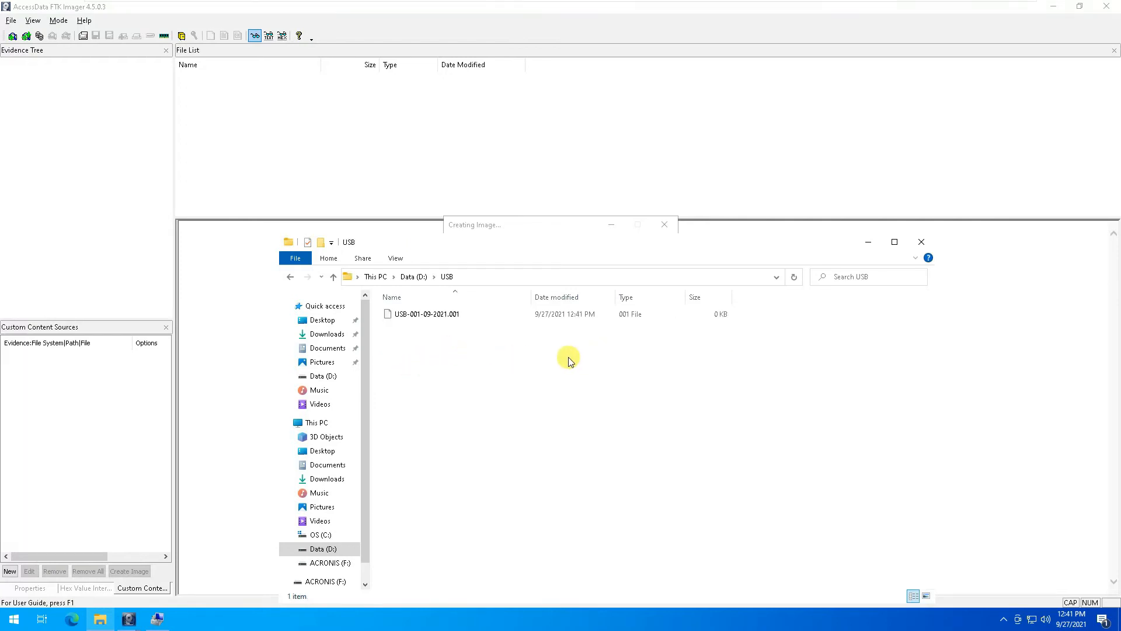
right_click(488, 353)
left_click(511, 394)
left_click(489, 230)
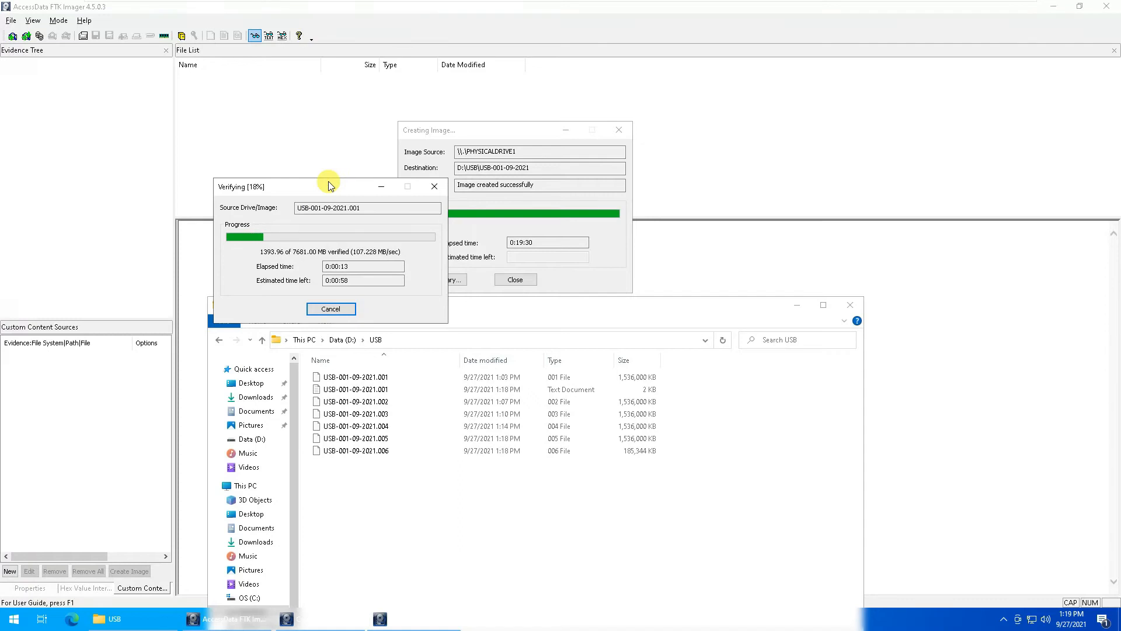
Examine the MD5 and SHA1 computed hashes, report hashes and verify results in an enlarged results window, and close it.
left_click_drag(329, 185, 237, 148)
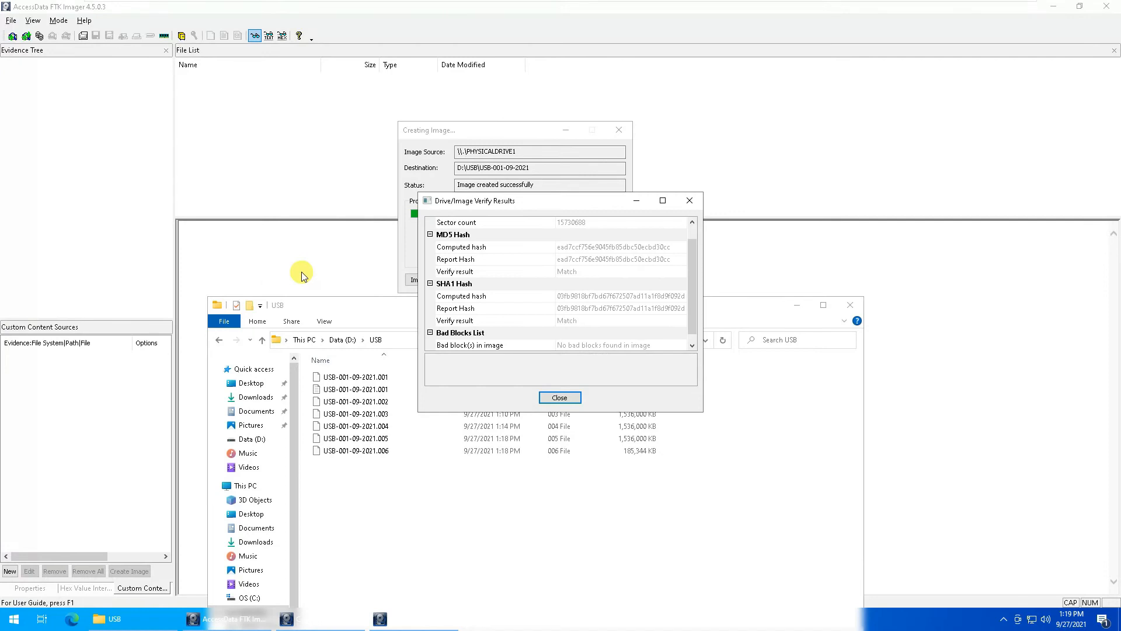
left_click_drag(533, 200, 754, 138)
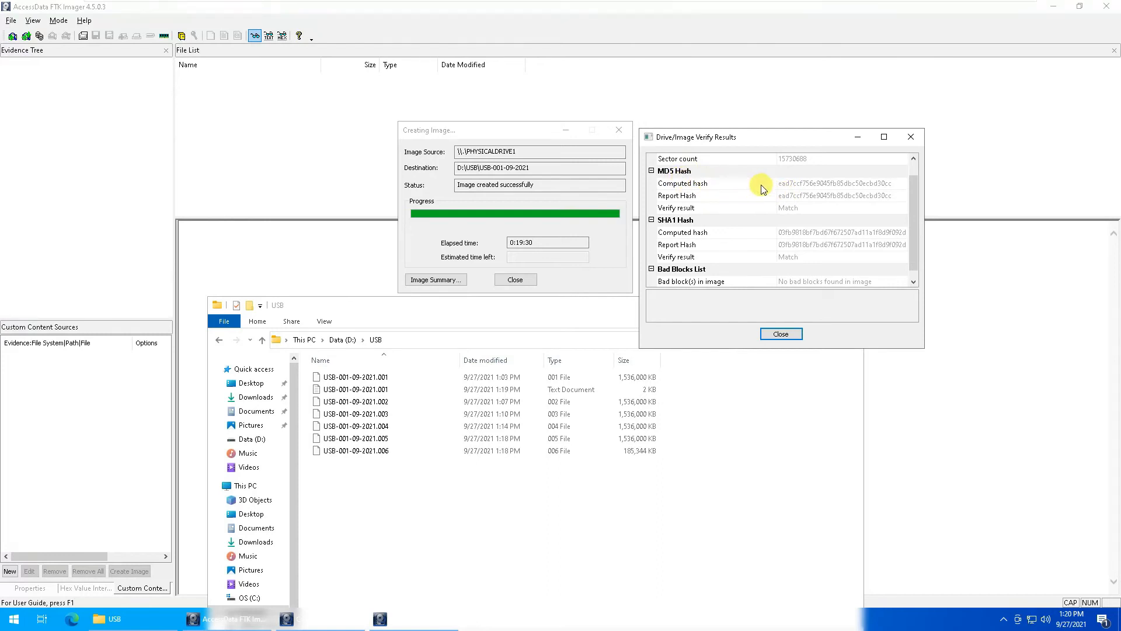
left_click(812, 197)
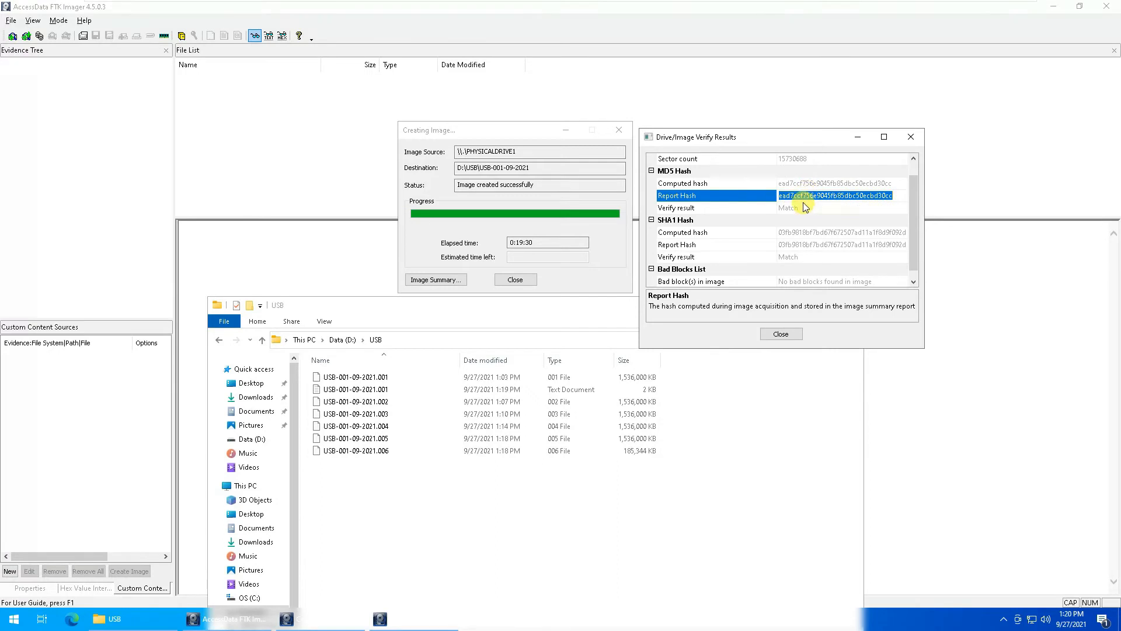
left_click(785, 209)
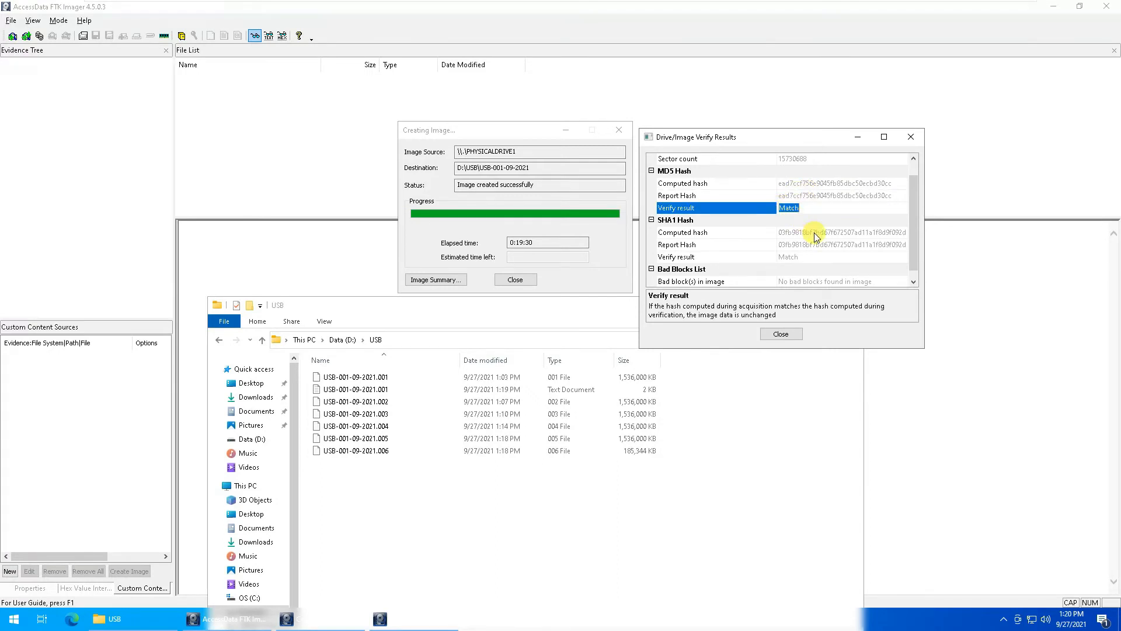
left_click_drag(853, 348, 856, 494)
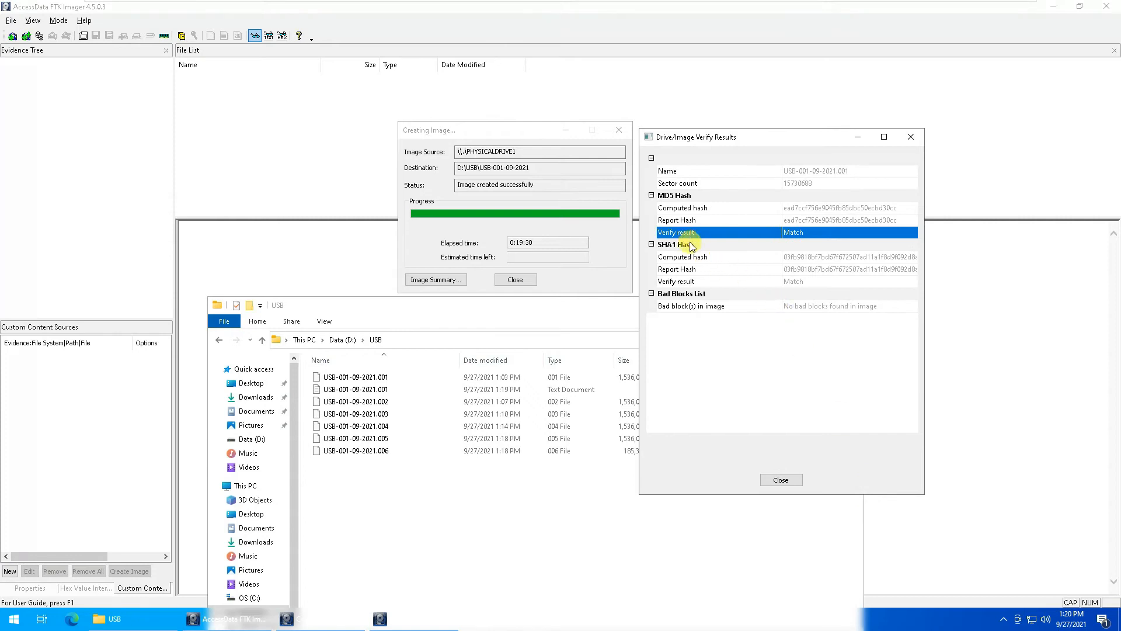
left_click(813, 256)
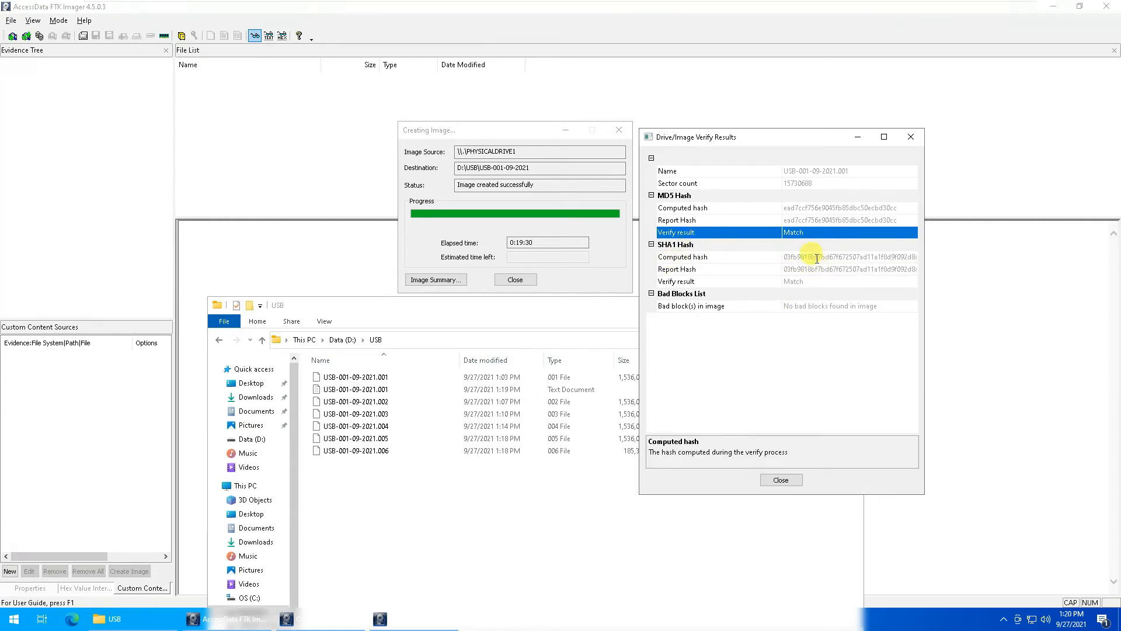
left_click(814, 272)
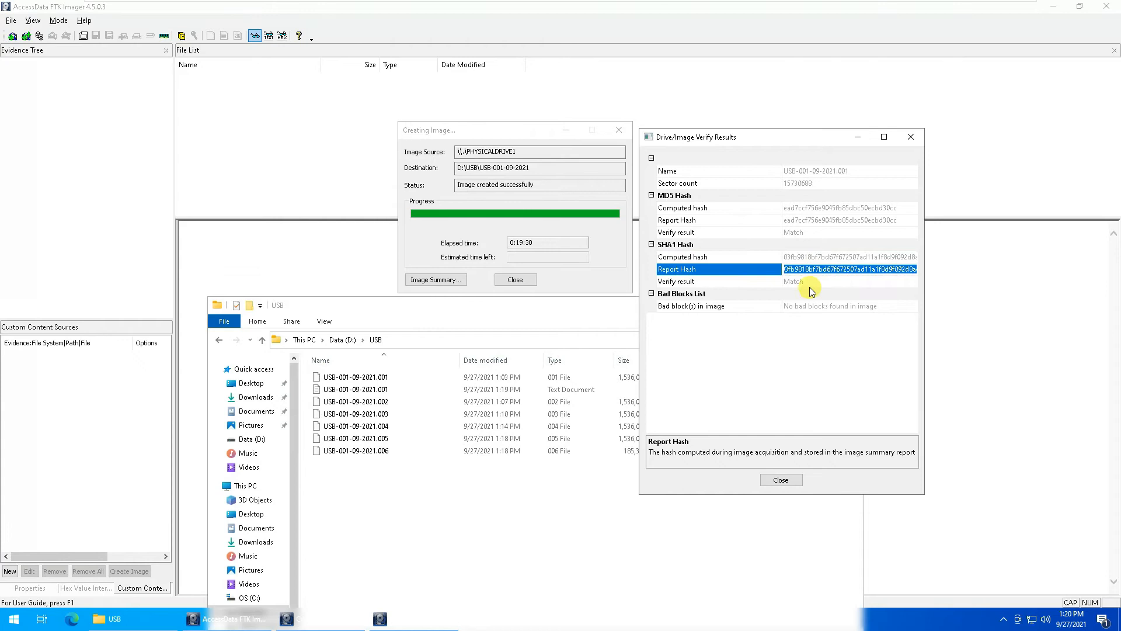
left_click(810, 284)
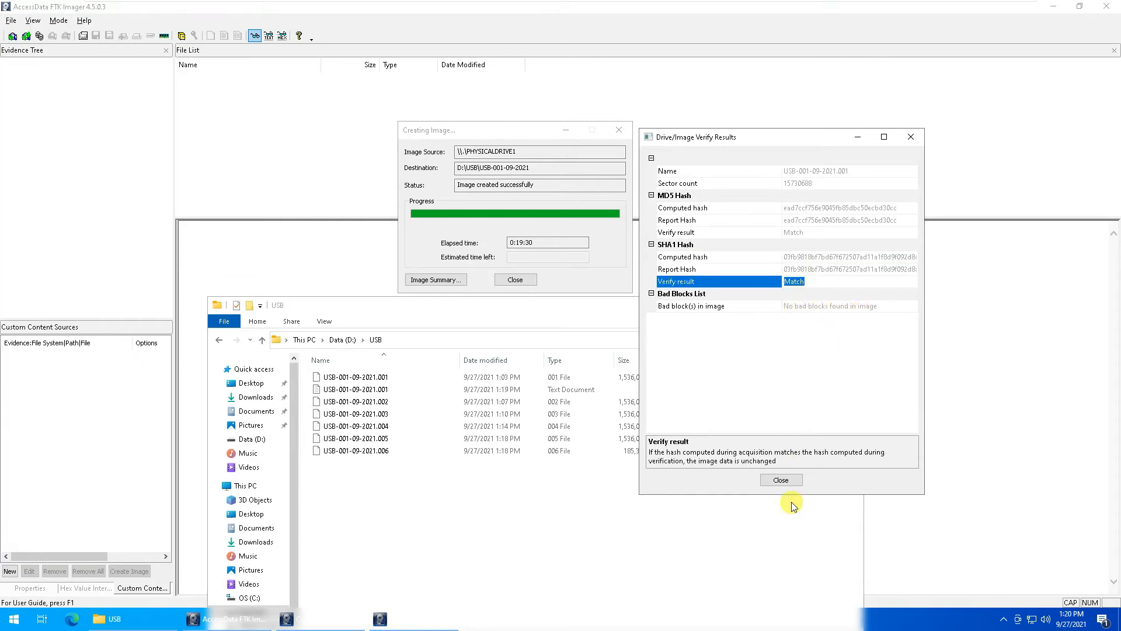
left_click(782, 482)
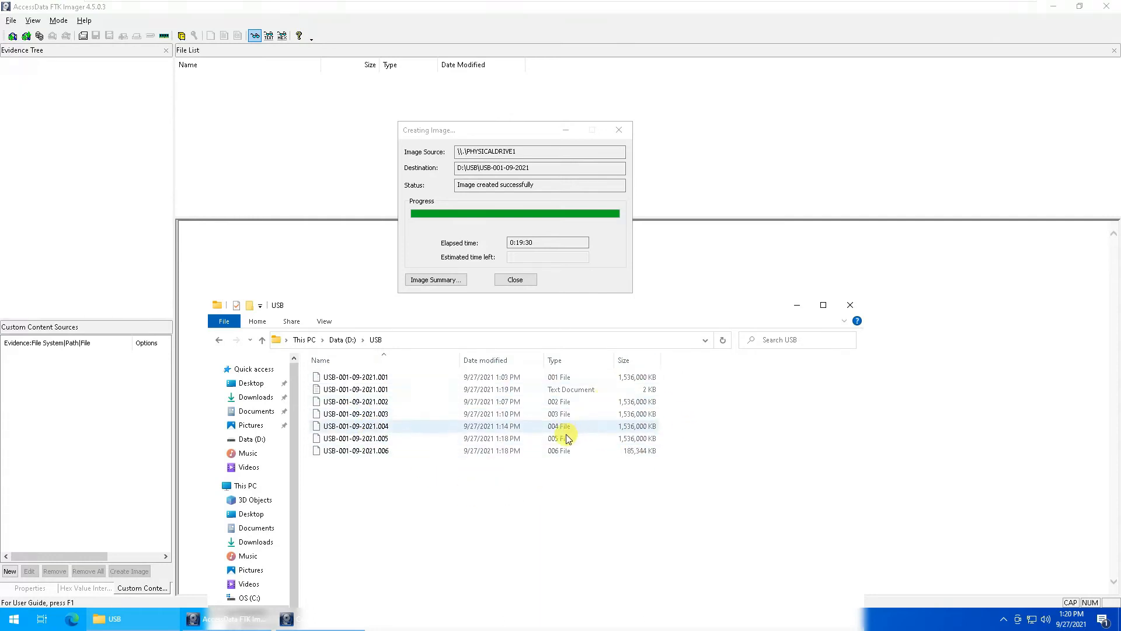
Open the image summary text document in D:\USB and review its case information, drive details, segment list and verification results, then close it.
left_click(383, 390)
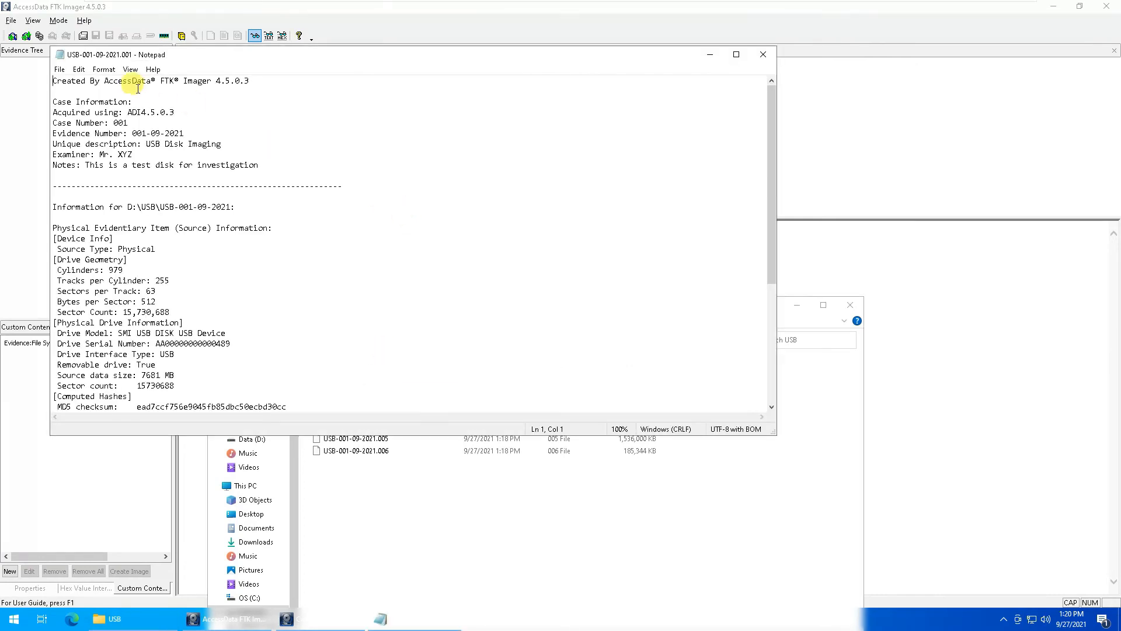
left_click_drag(255, 80, 38, 79)
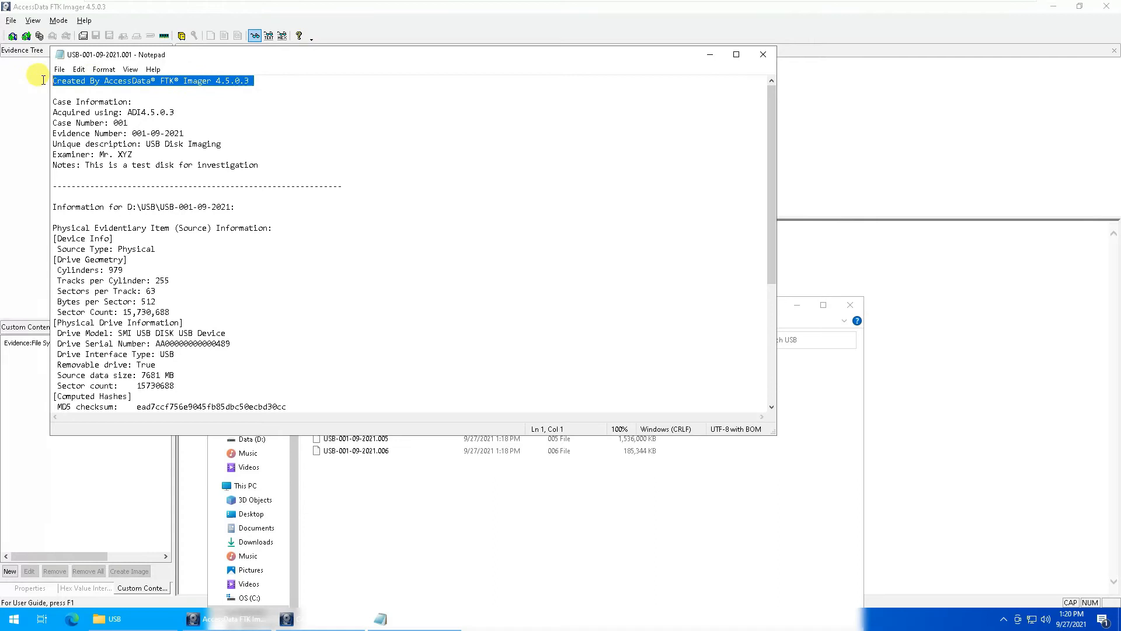
left_click(251, 82)
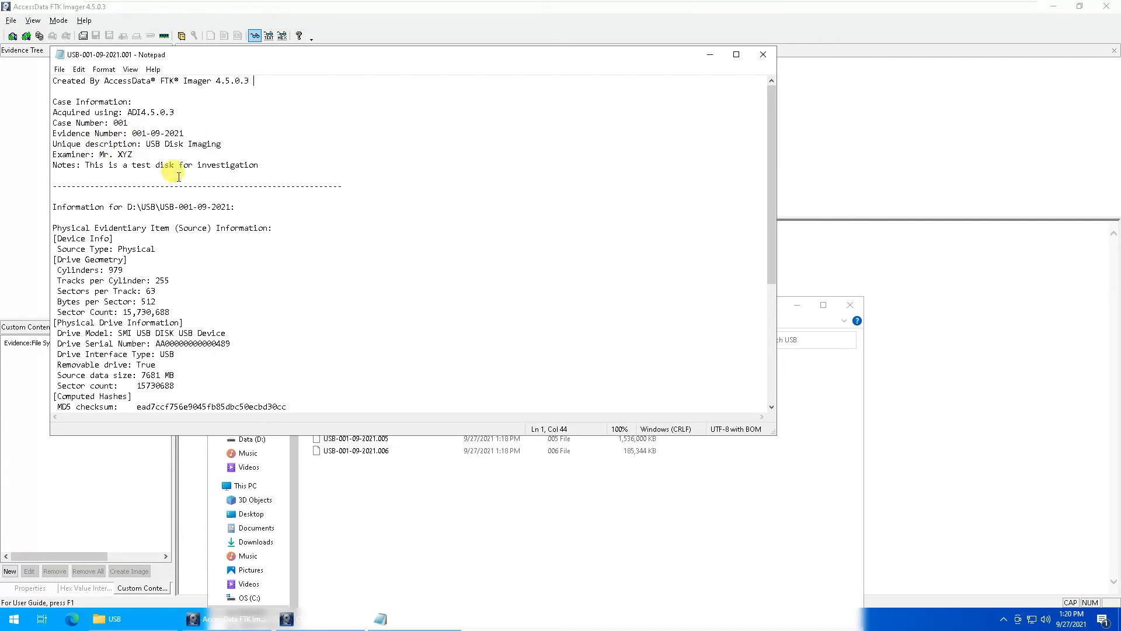
scroll(230, 213, "down", 2)
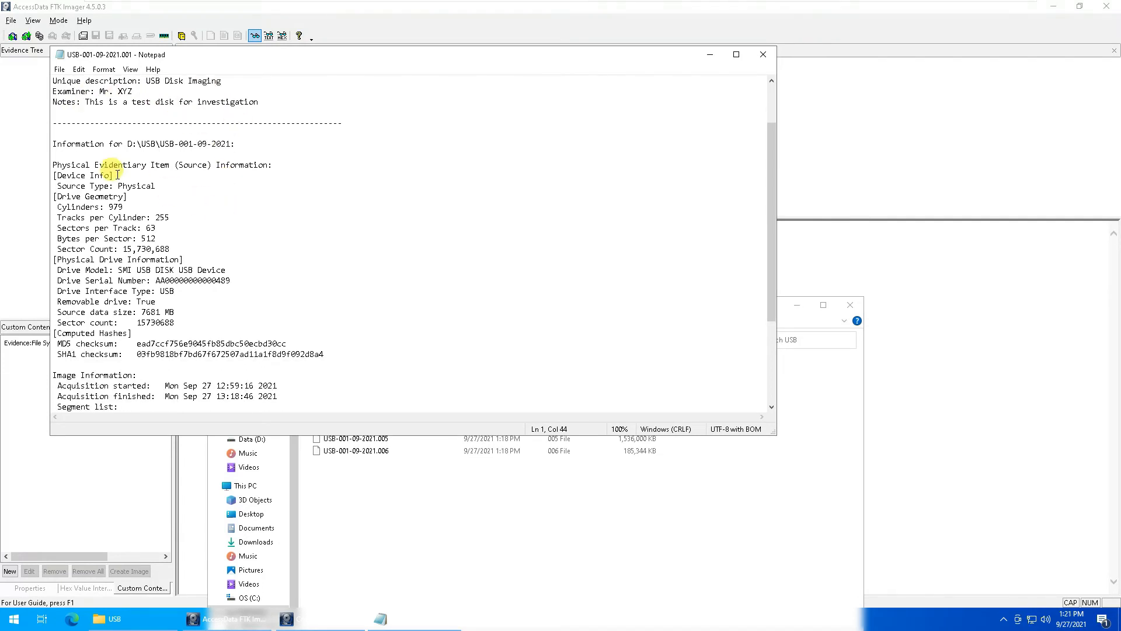
scroll(140, 146, "down", 1)
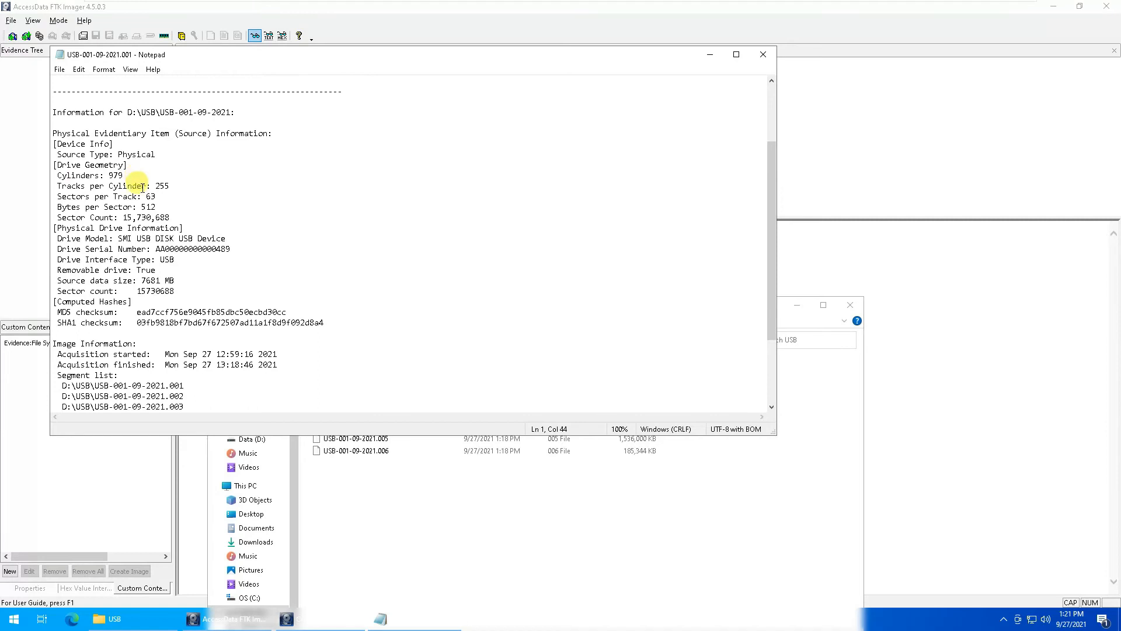
scroll(144, 187, "down", 3)
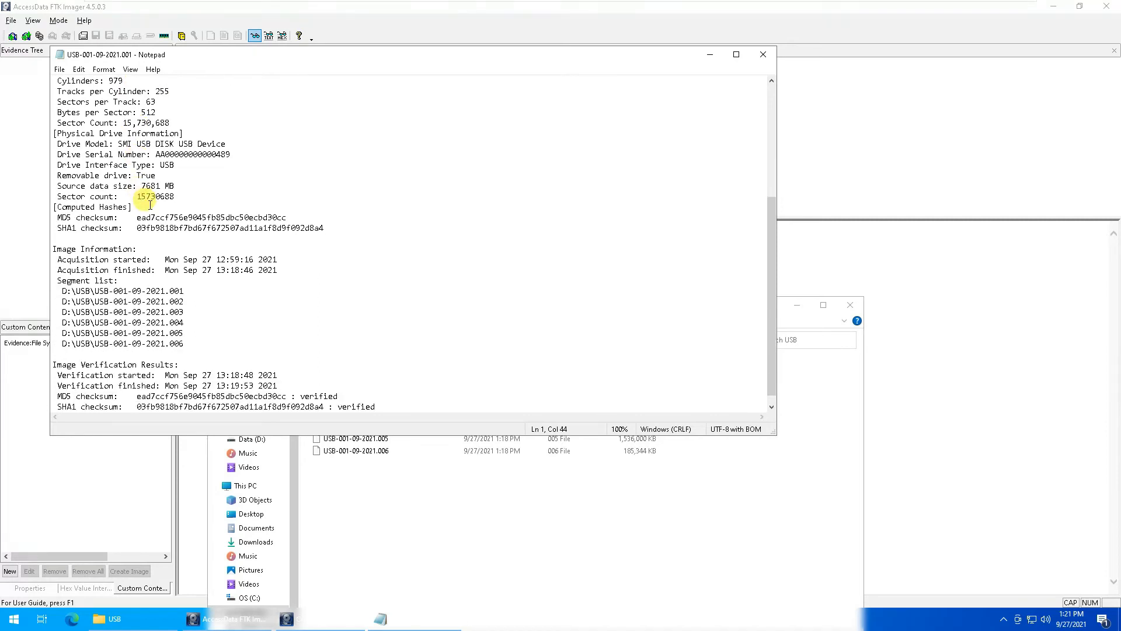
scroll(150, 205, "down", 1)
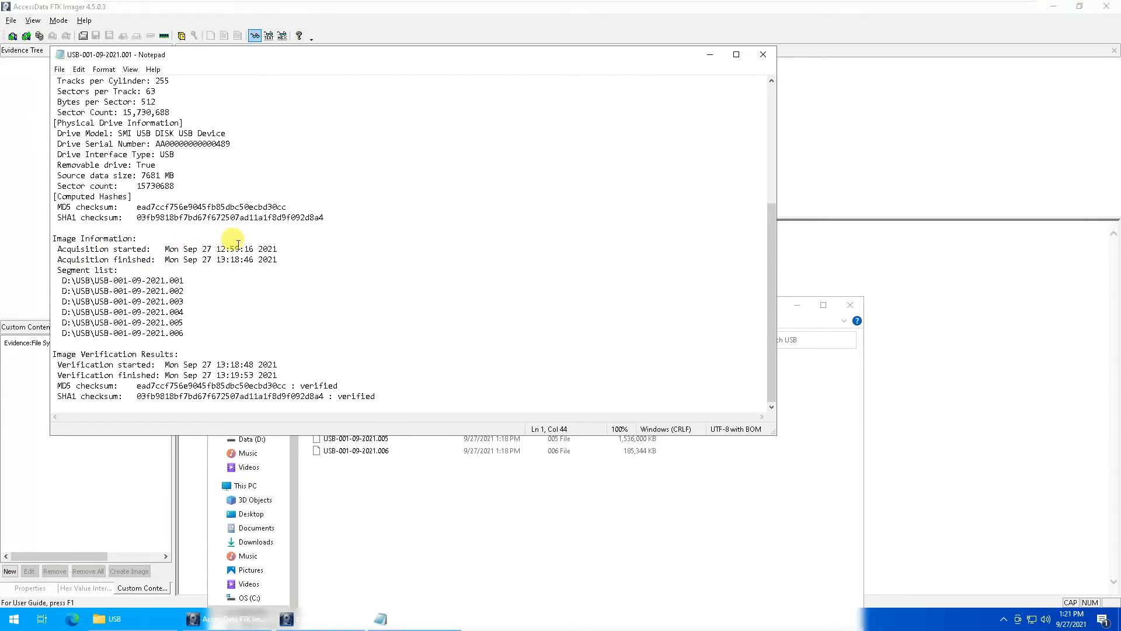
left_click_drag(185, 331, 62, 270)
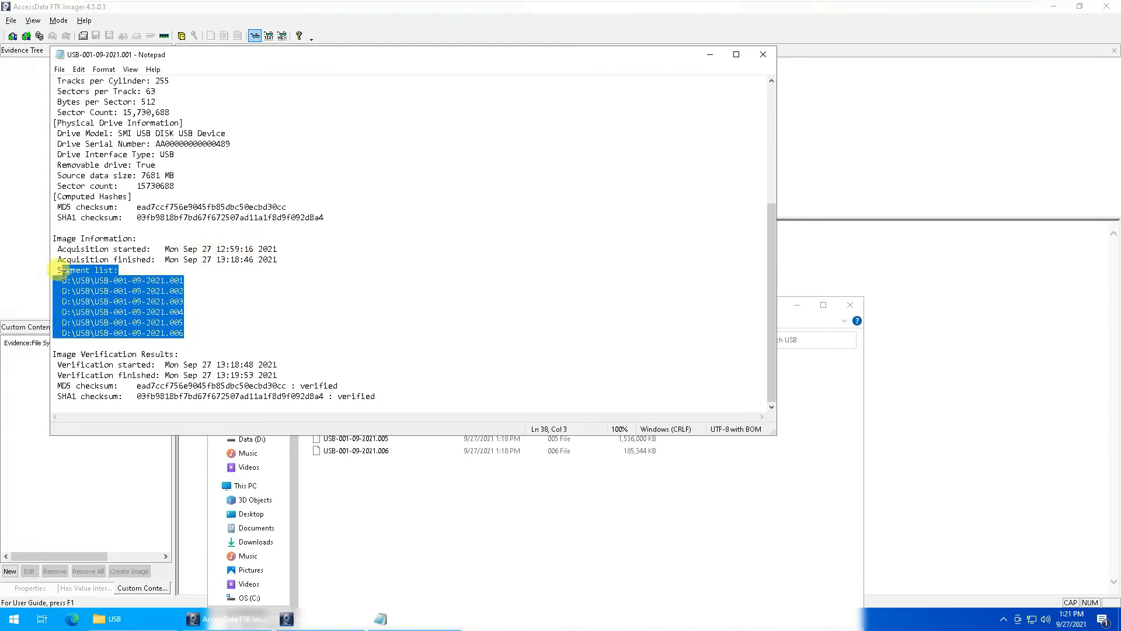
left_click(136, 375)
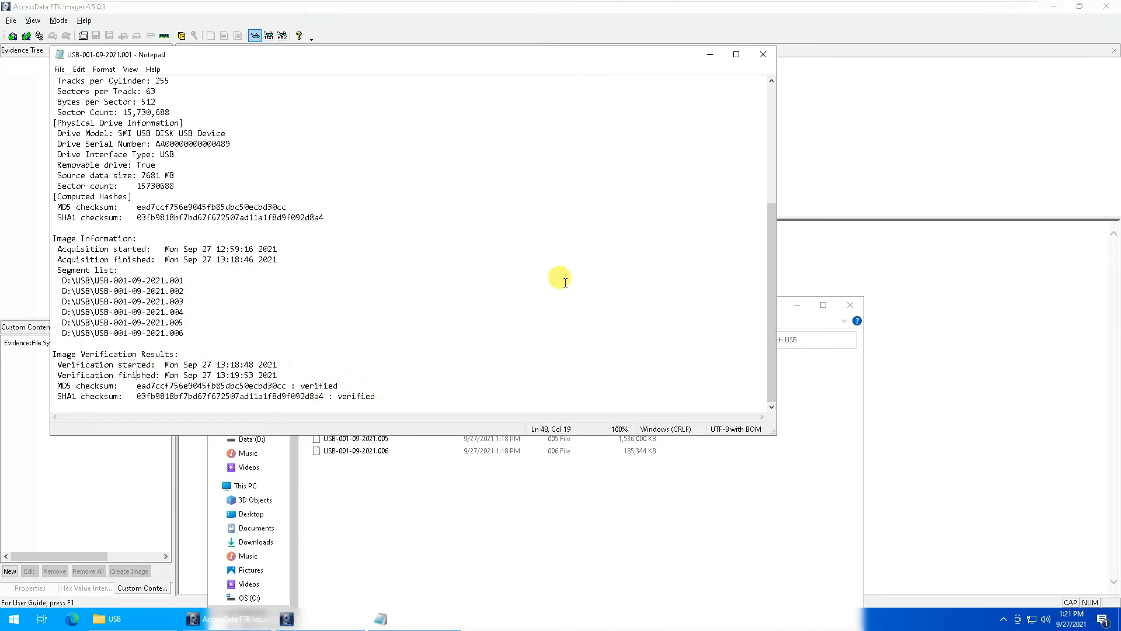
left_click(759, 52)
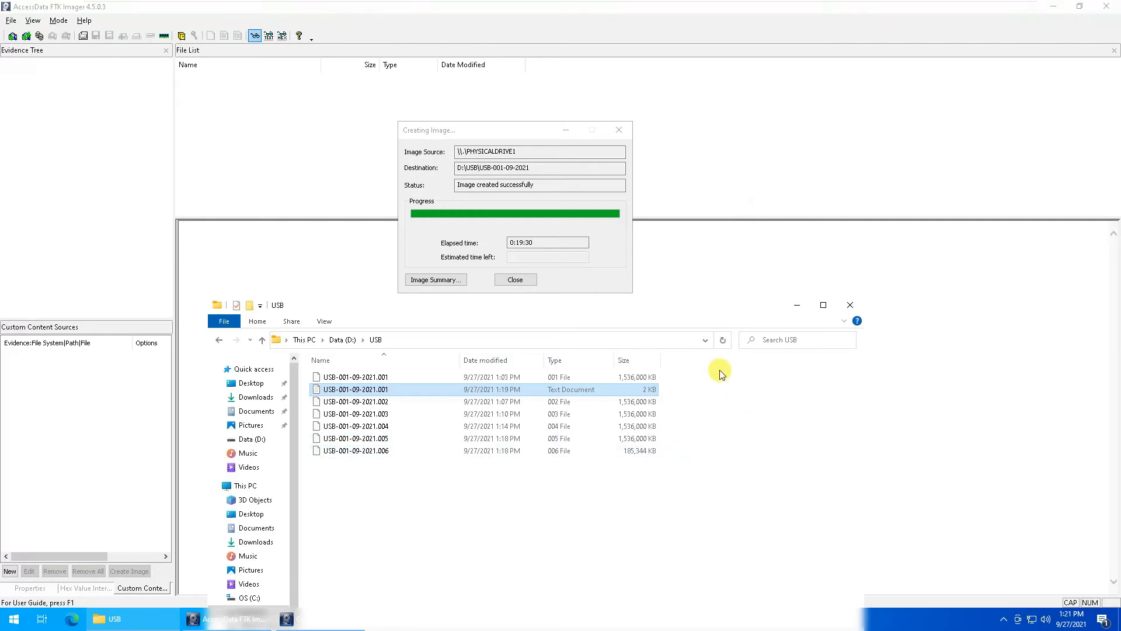
Minimize the USB folder window and close the completed image creation dialog.
left_click(797, 305)
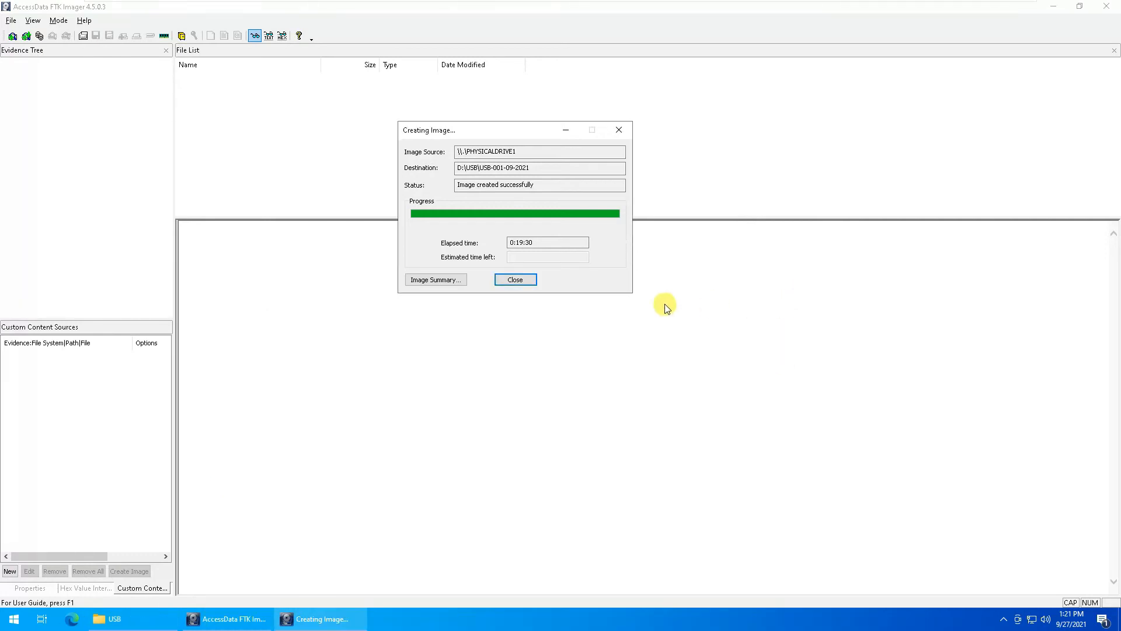
left_click(521, 280)
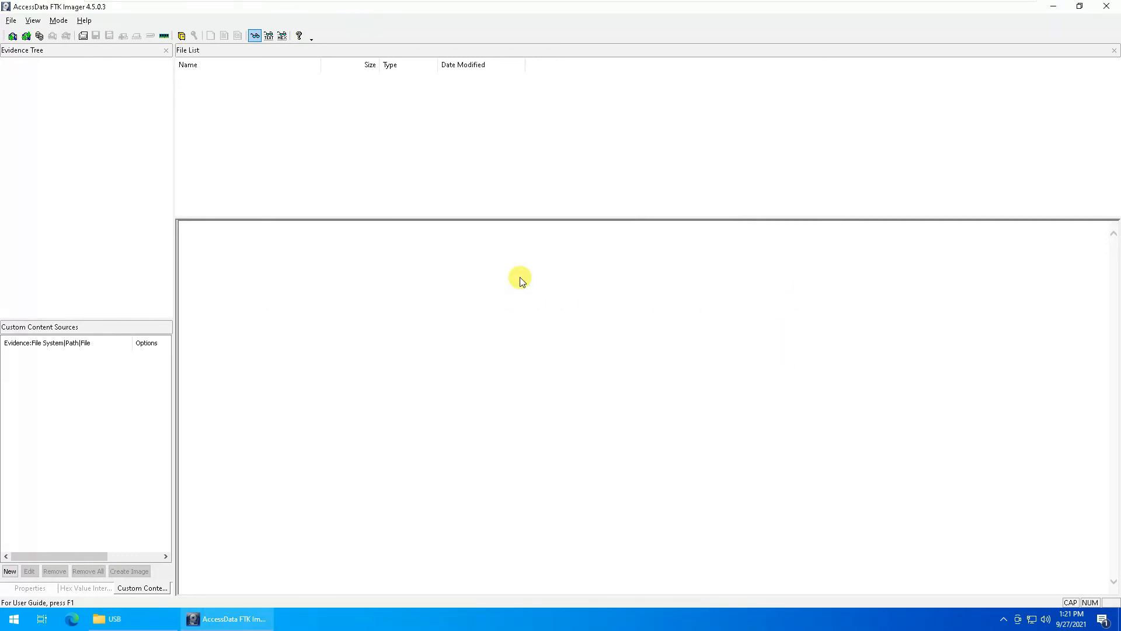
Open Image Mounting and choose the first image segment, USB-001-09-2021.001 in D:\USB, as the image file to mount.
left_click(10, 21)
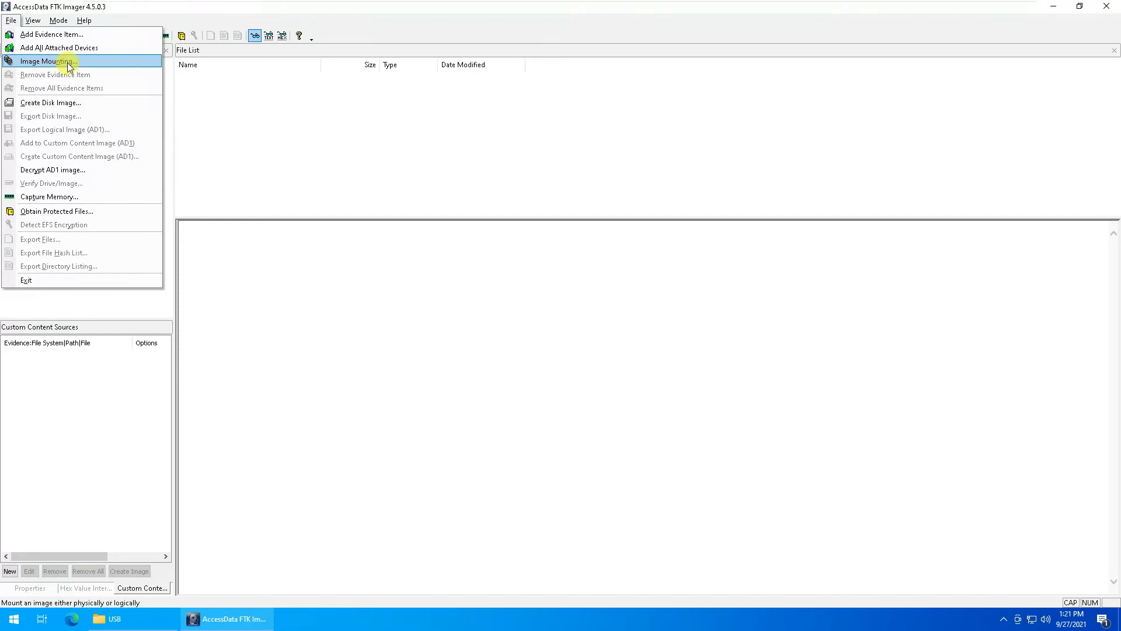
left_click(48, 61)
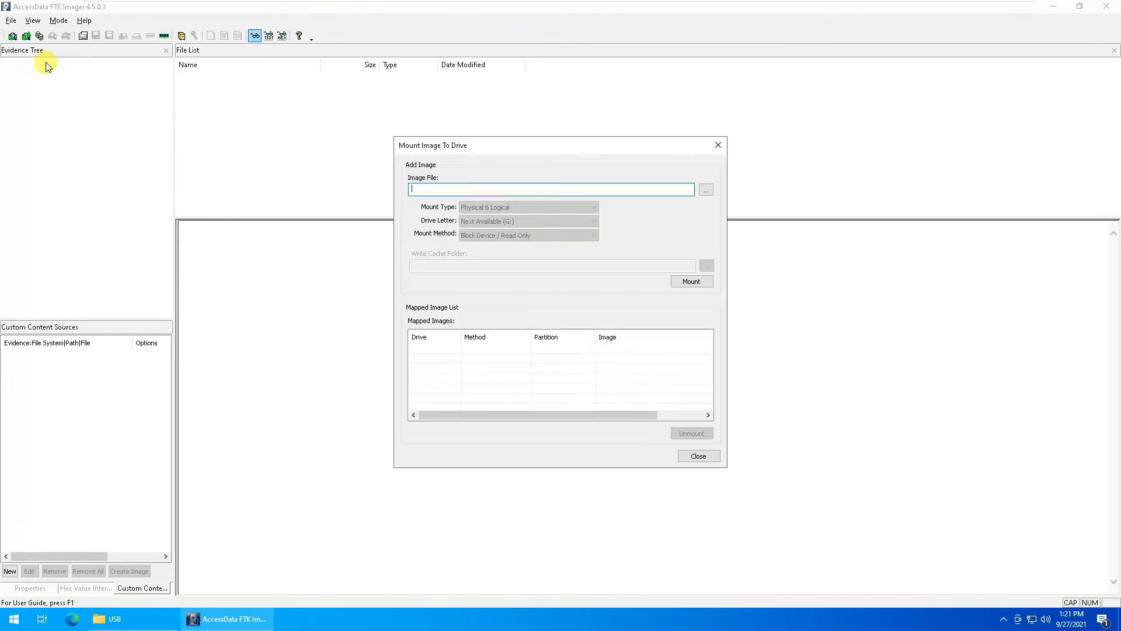
left_click(707, 190)
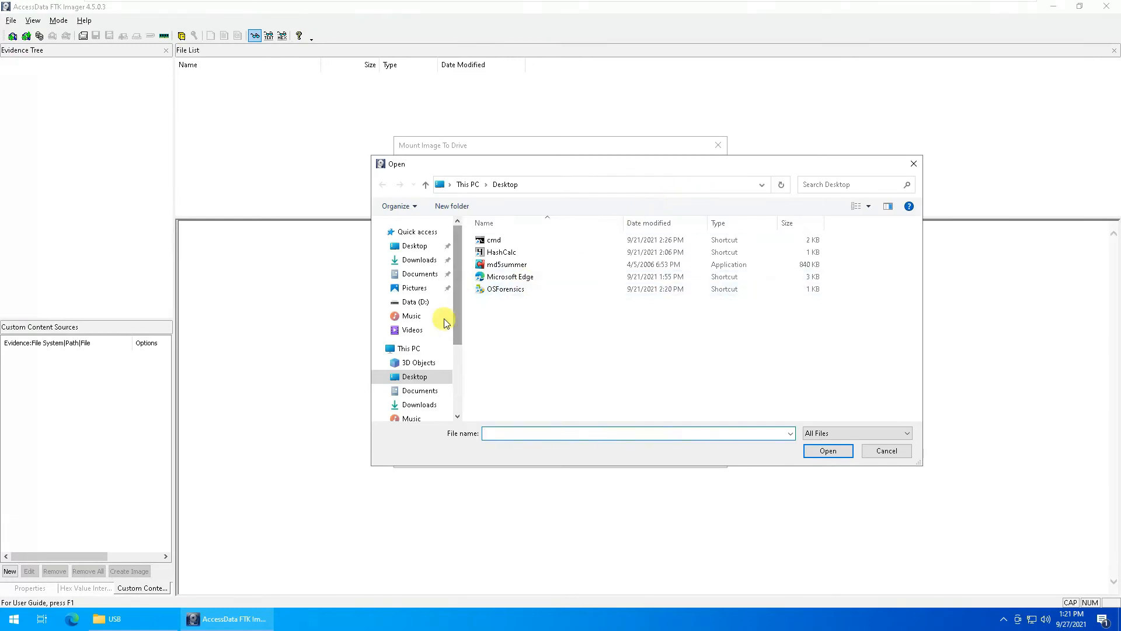
left_click(415, 378)
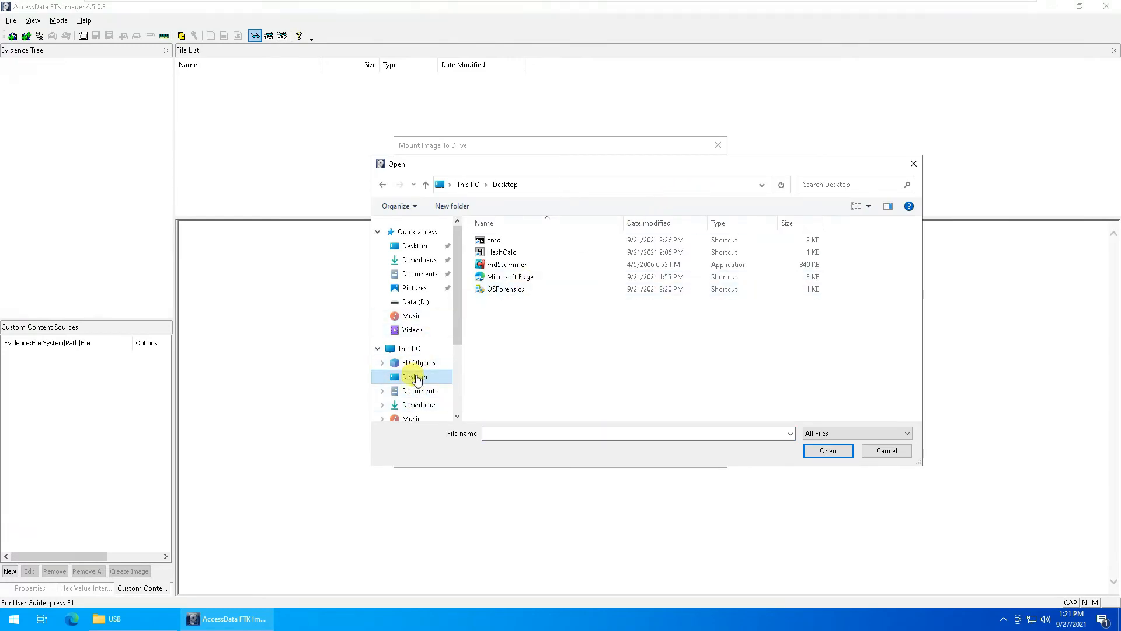
scroll(416, 380, "down", 2)
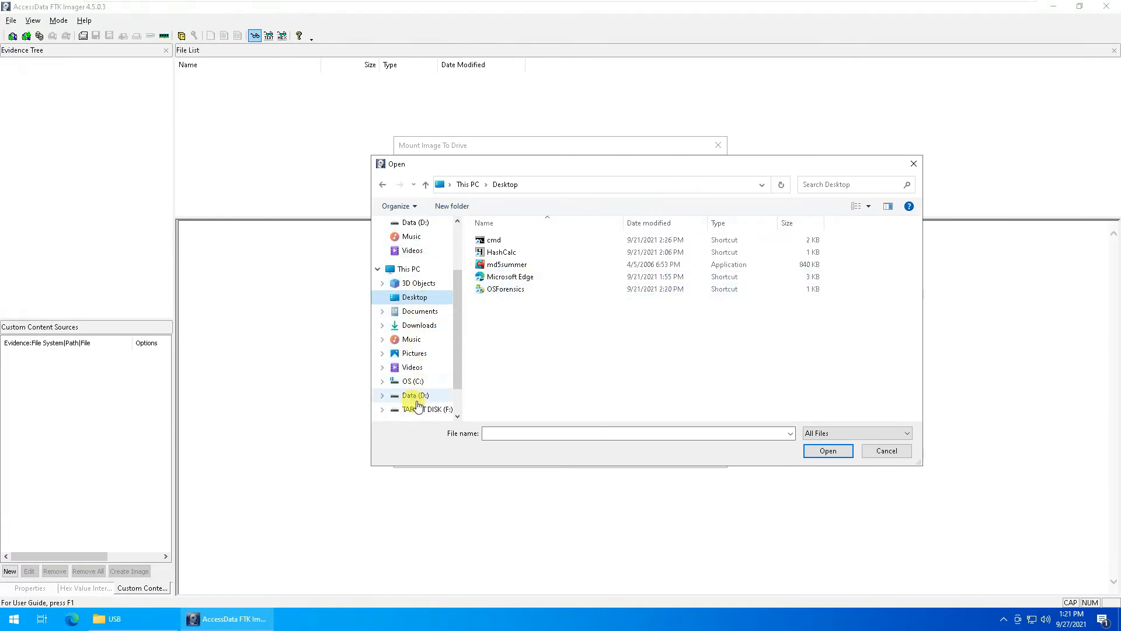
left_click(420, 396)
left_click(424, 390)
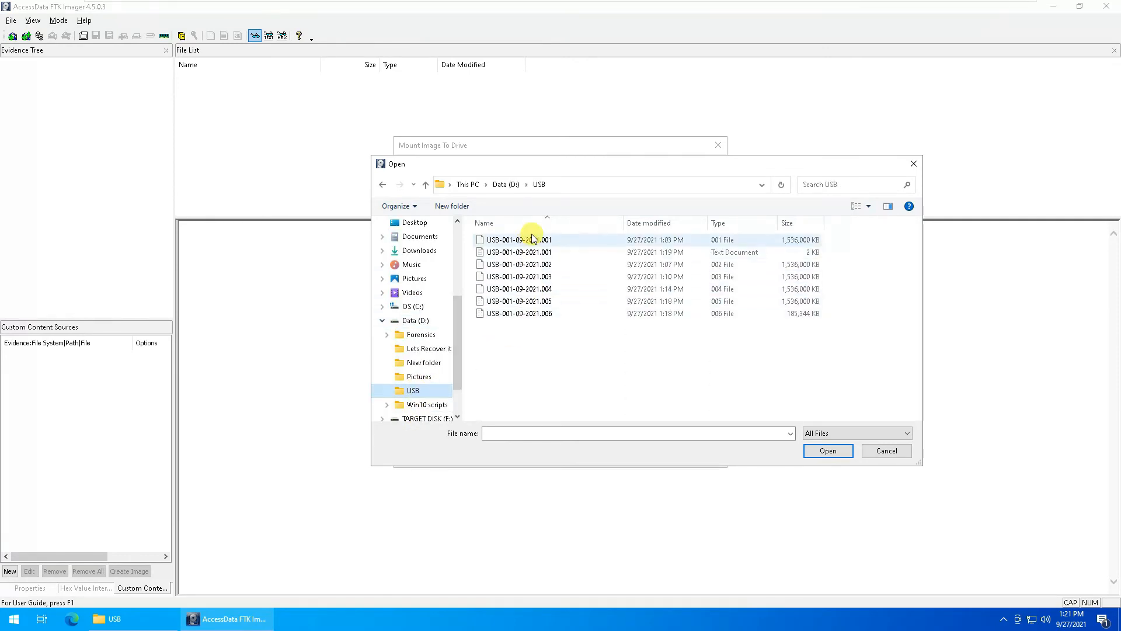
double_click(530, 239)
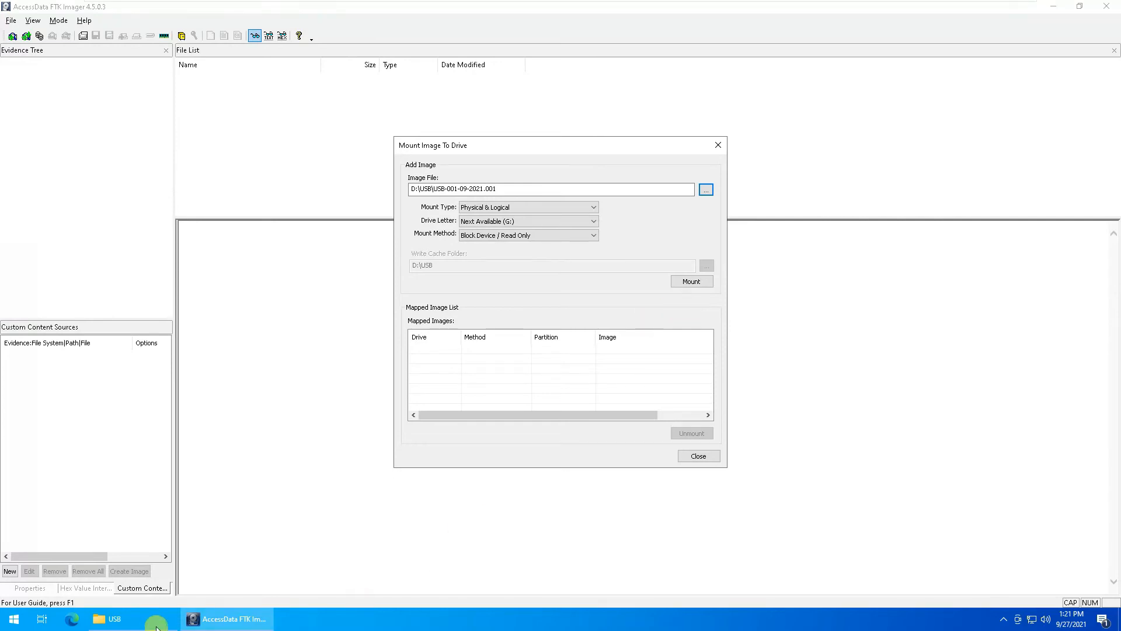
Review the existing drives in This PC and the disk layout in Disk Management, then minimize Computer Management.
left_click(113, 621)
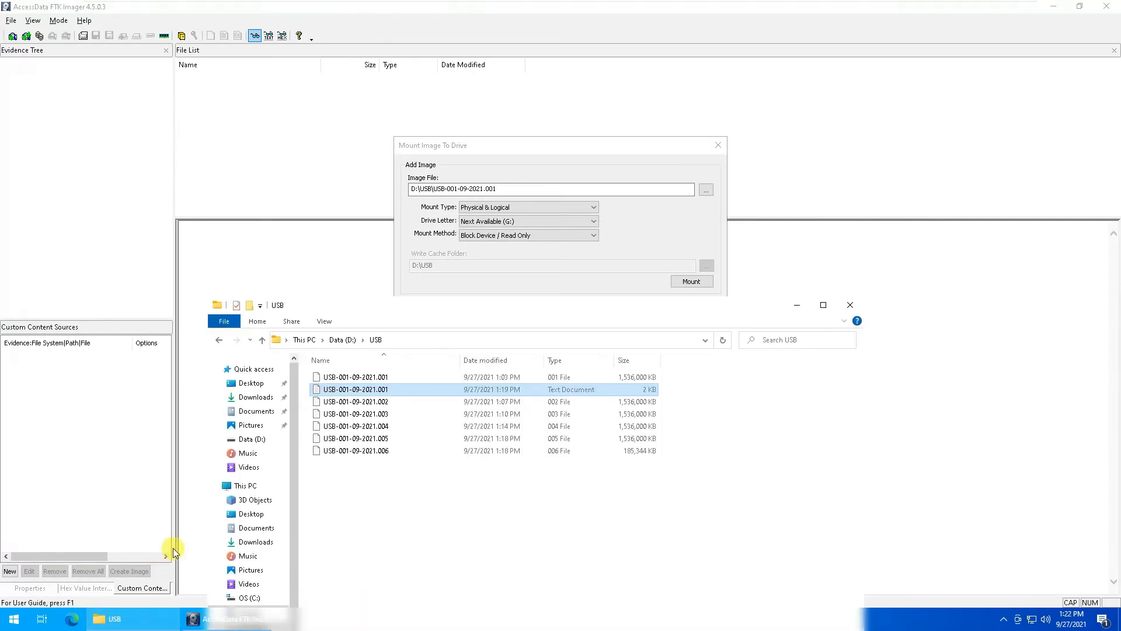
scroll(293, 524, "down", 1)
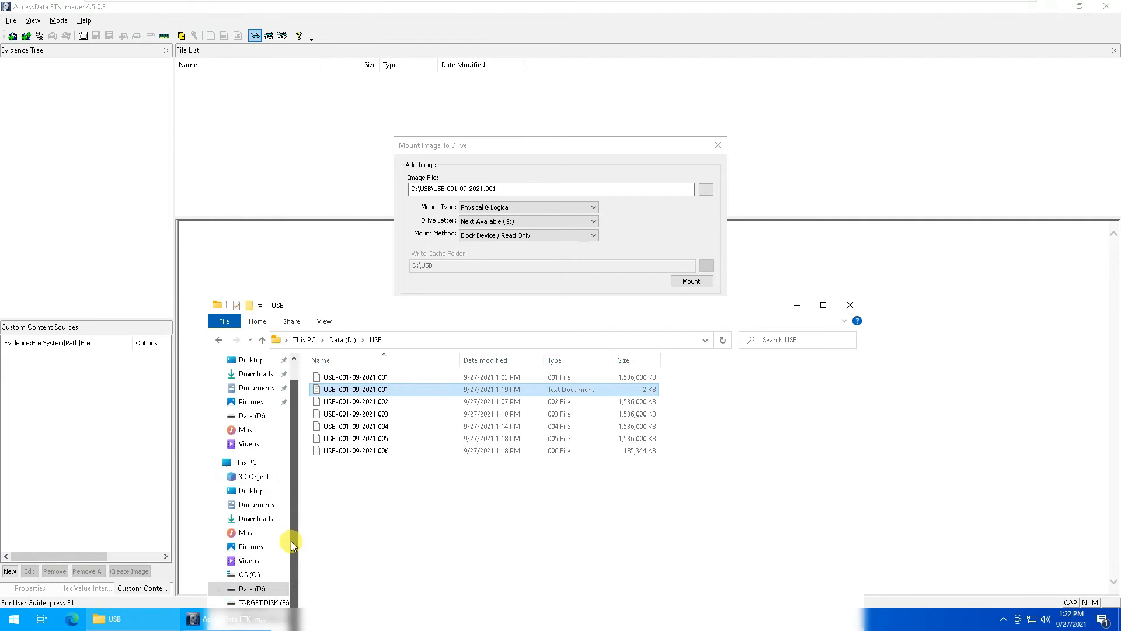
scroll(295, 518, "up", 1)
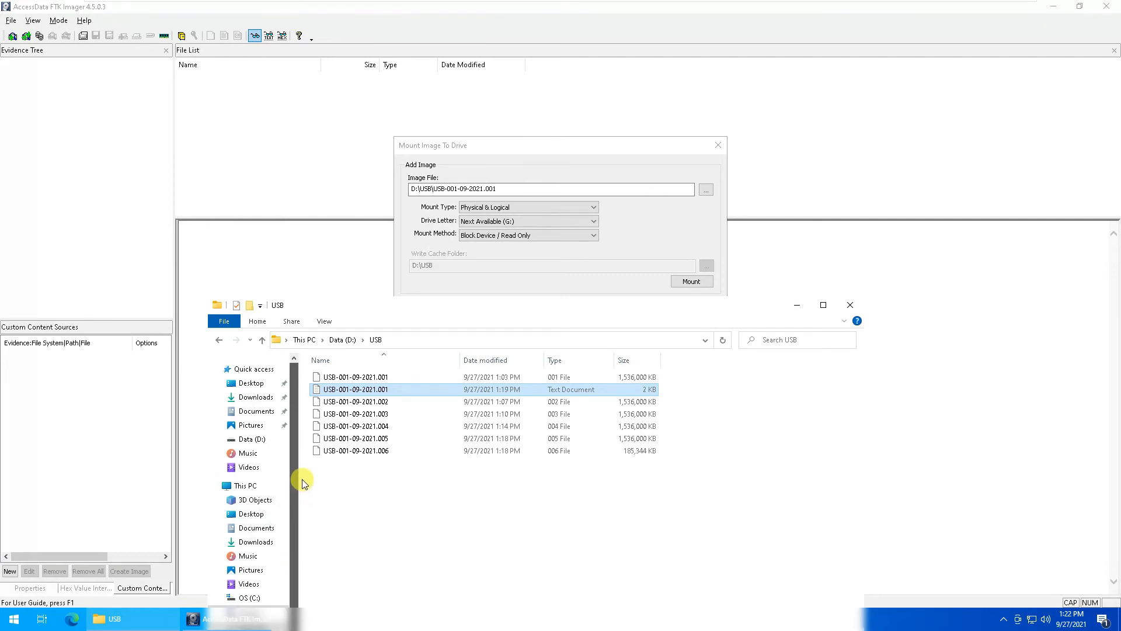
left_click(246, 486)
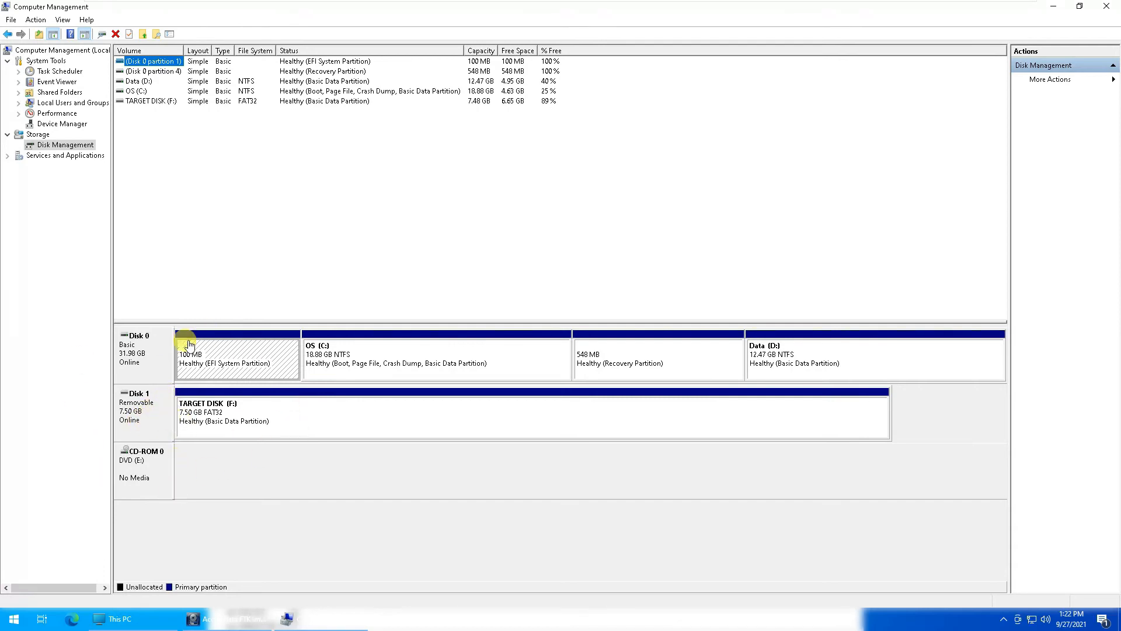
left_click(1055, 11)
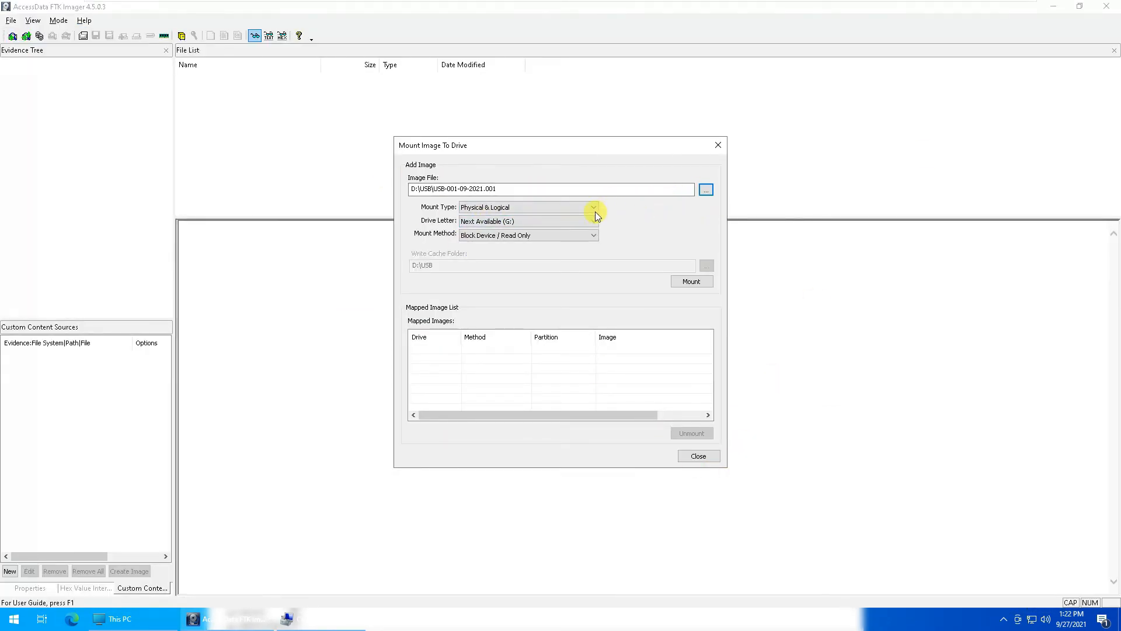
Mount the image with mount type Physical Only and method Block Device / Read Only, then close the mounting dialog.
left_click(552, 205)
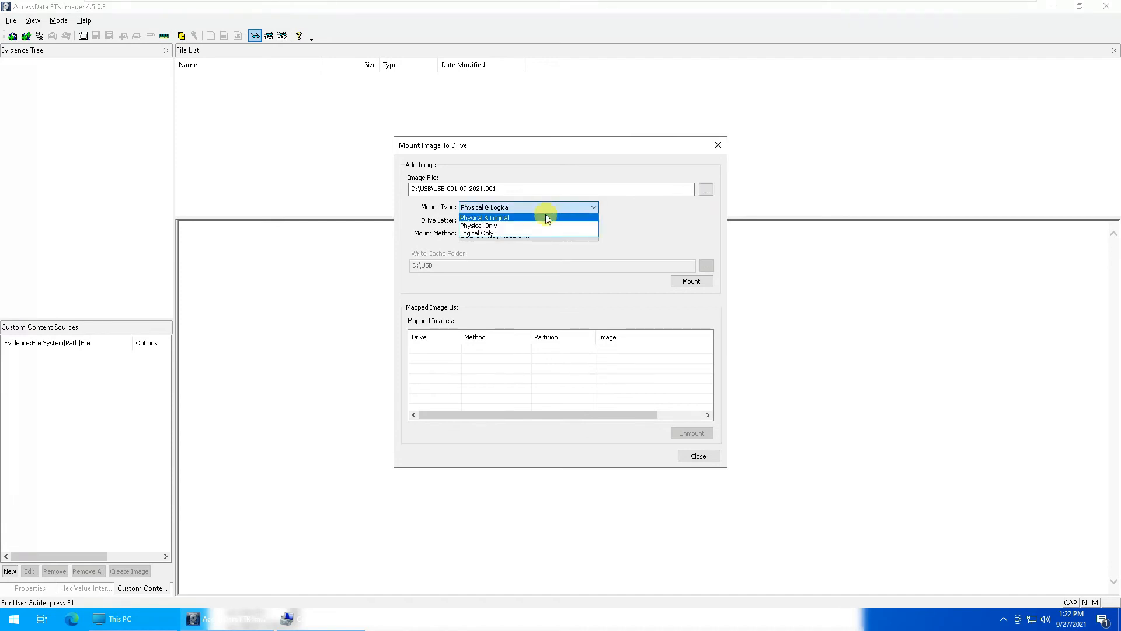
left_click(648, 224)
left_click(501, 208)
left_click(500, 228)
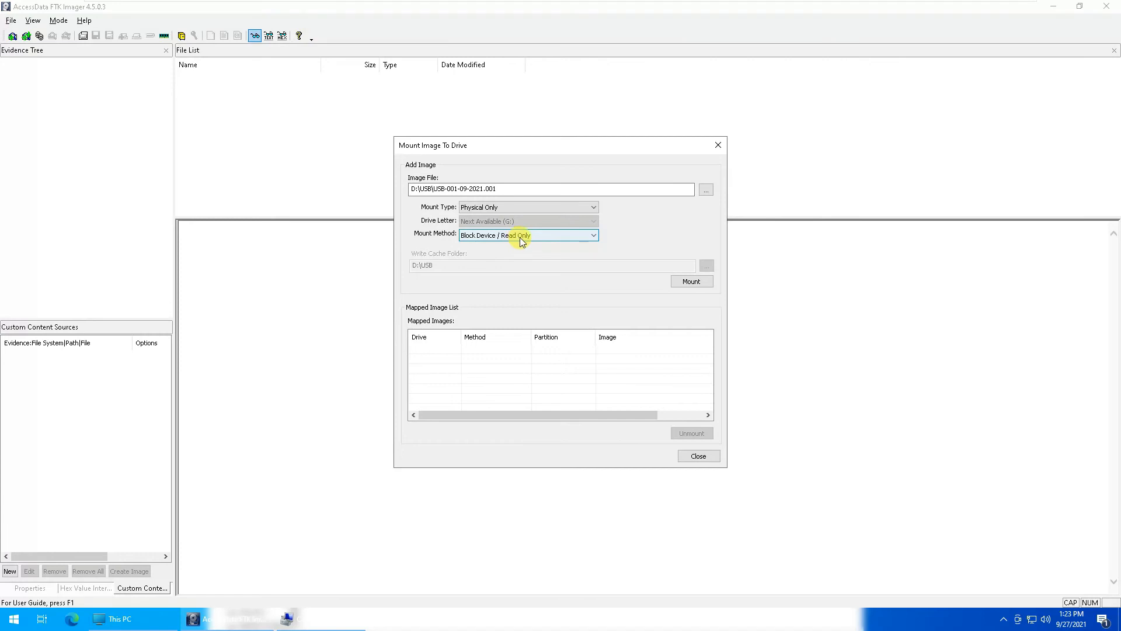
left_click(544, 235)
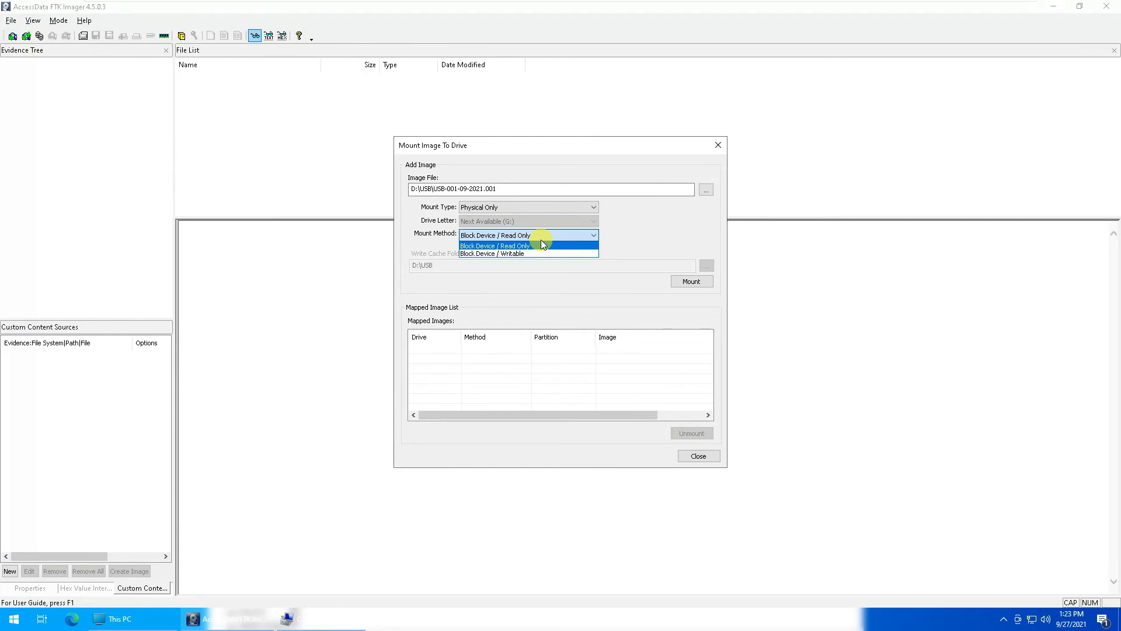
left_click(541, 242)
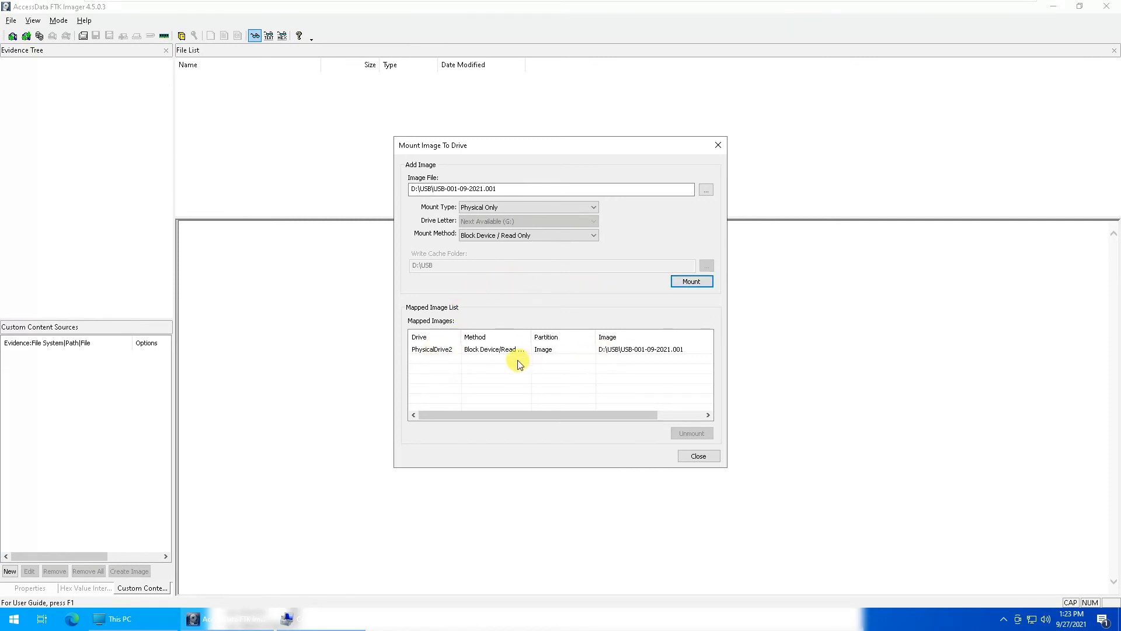
left_click(696, 454)
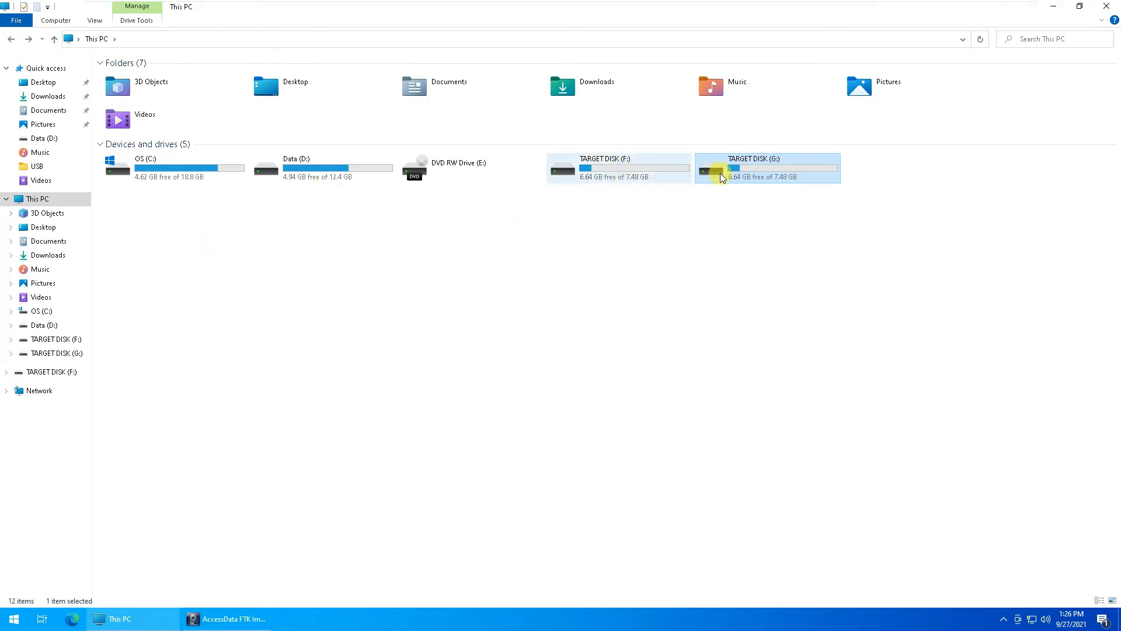
Open TARGET DISK (F:) and TARGET DISK (G:) in turn from This PC, compare their folder listings, and return to This PC.
double_click(619, 177)
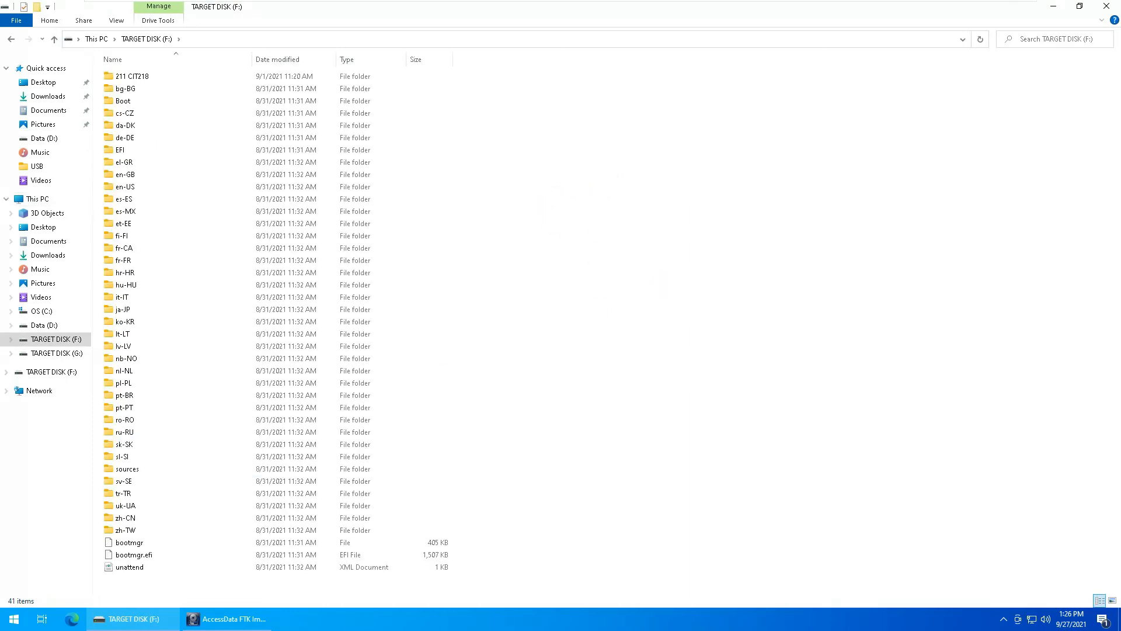
key("alt+Left")
double_click(753, 175)
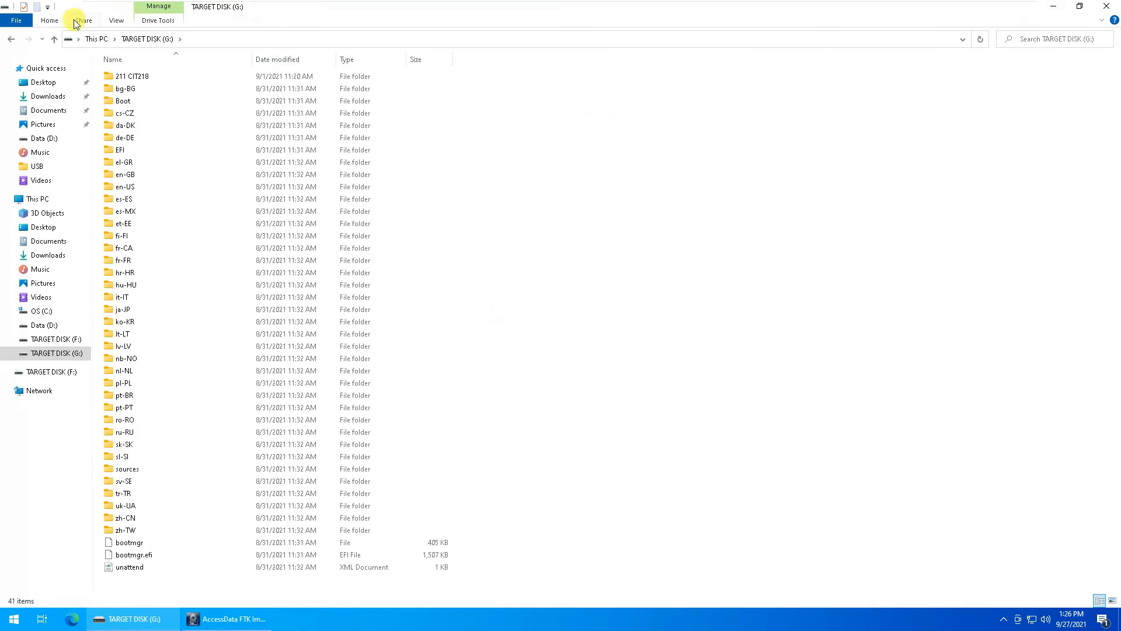
left_click(55, 40)
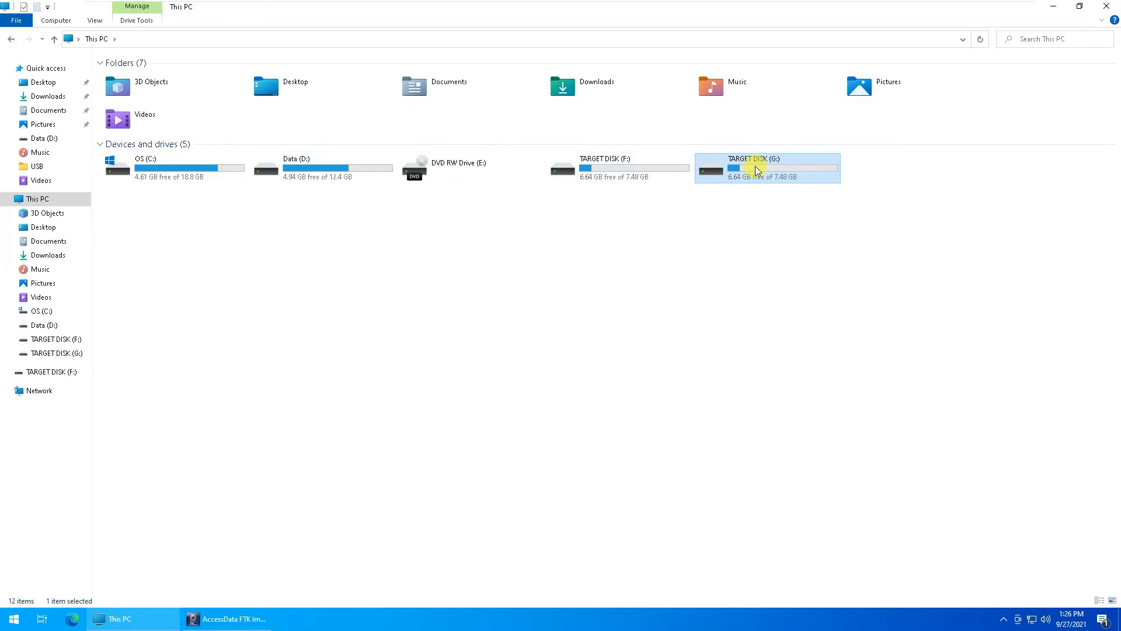
Open the mounted TARGET DISK (G:), check which commands are offered for the et-EE folder and for empty space, and return to This PC.
double_click(744, 174)
left_click(130, 229)
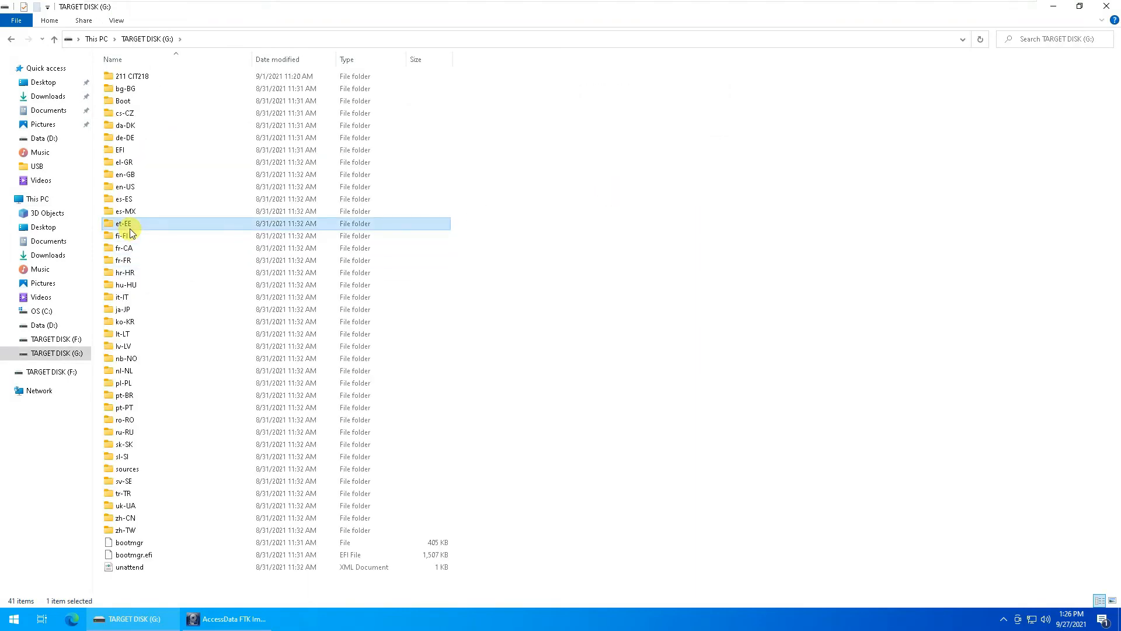
right_click(142, 228)
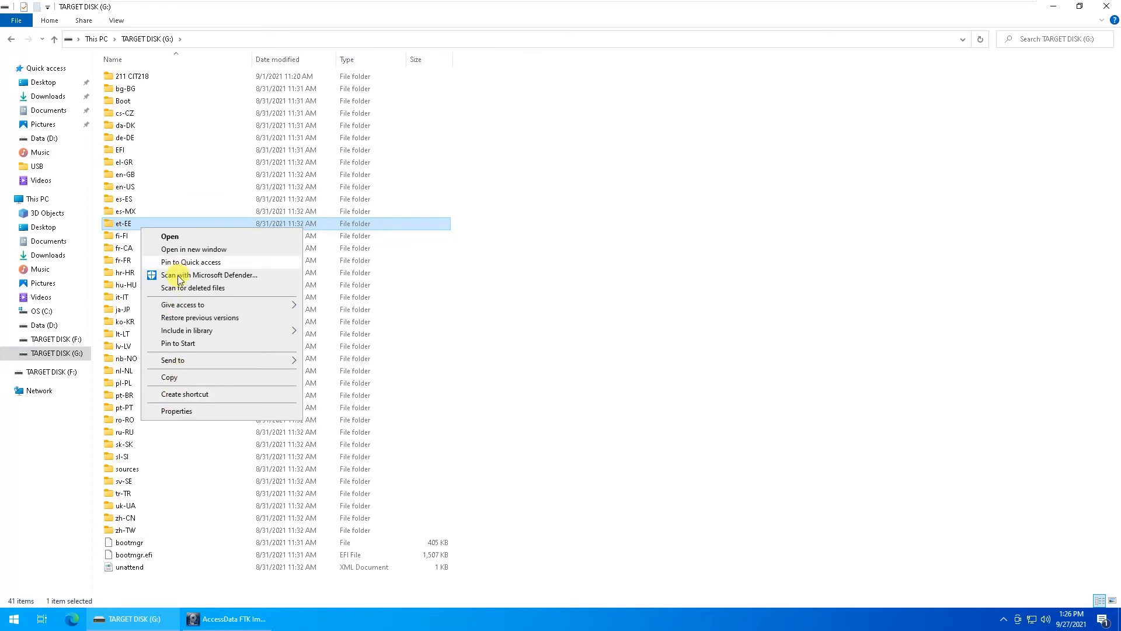
left_click(162, 518)
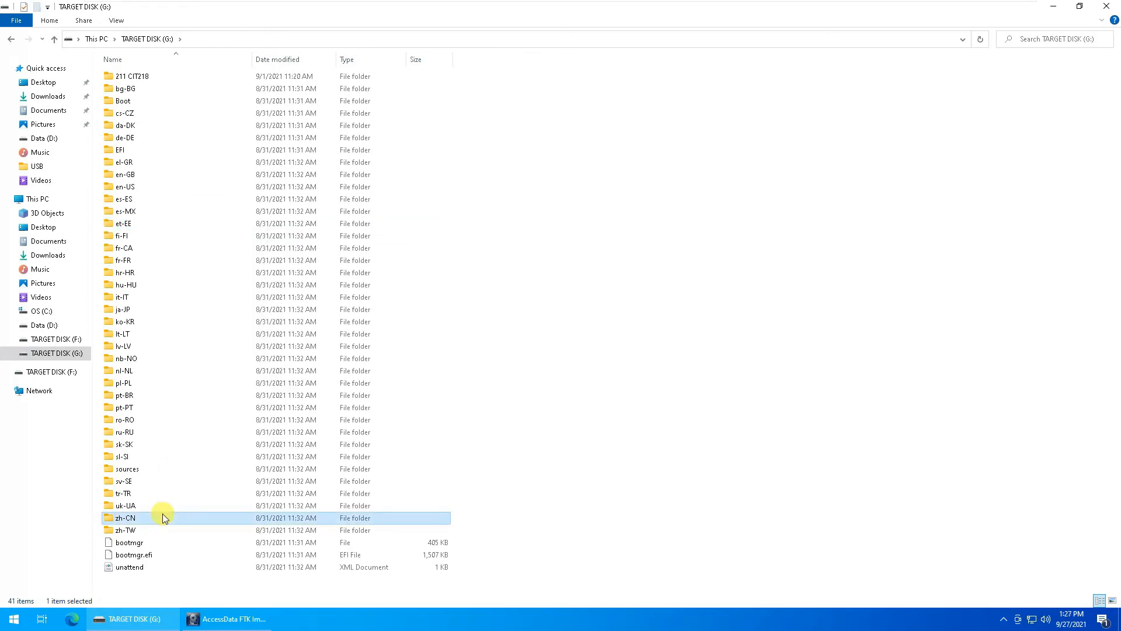
right_click(561, 519)
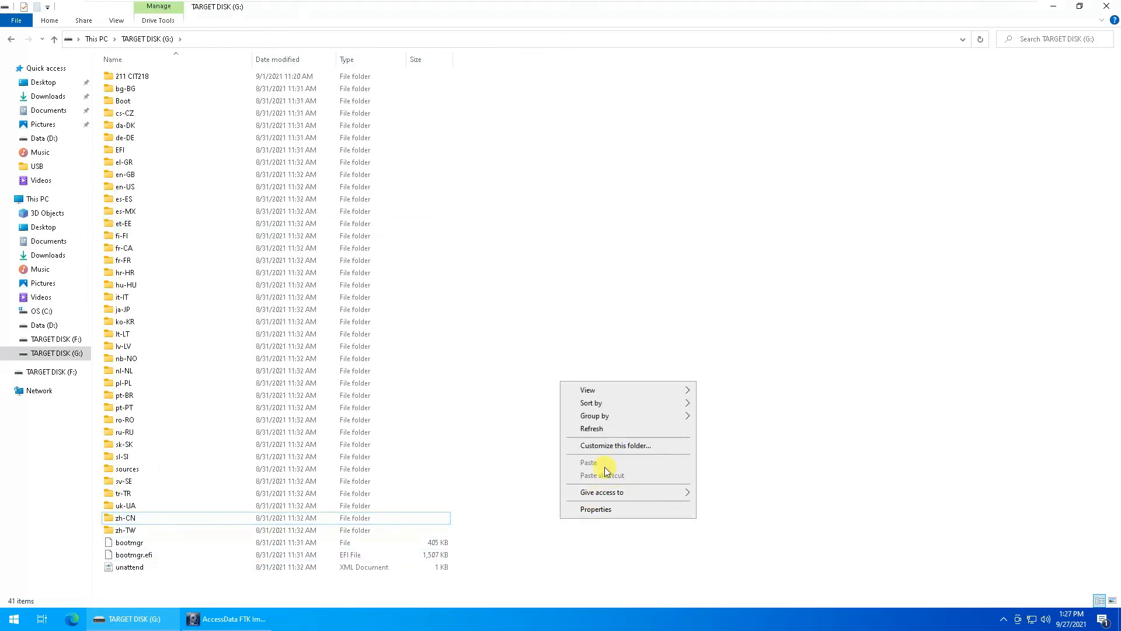
right_click(209, 583)
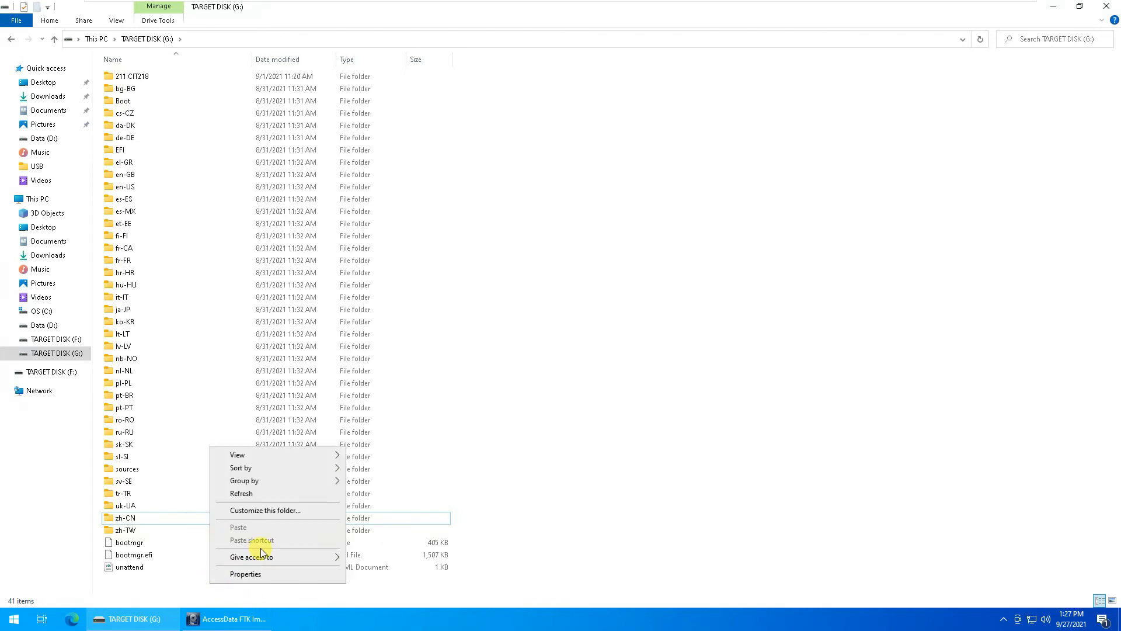
left_click(643, 291)
key("alt+Left")
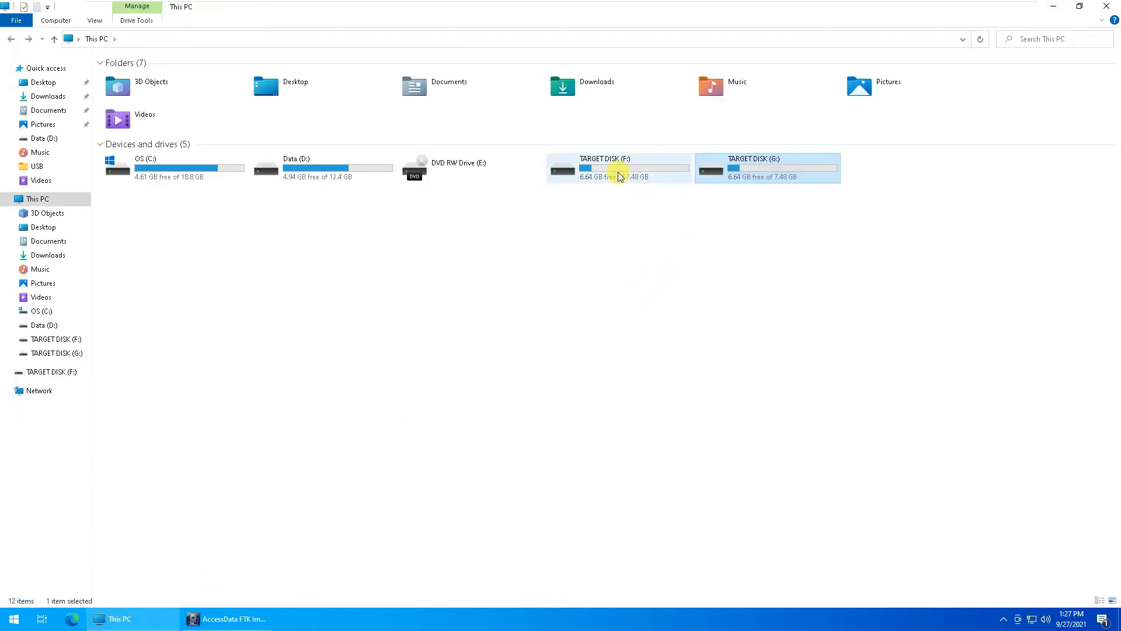
Open the original TARGET DISK (F:) and check which commands are offered for empty space in its root folder.
double_click(600, 172)
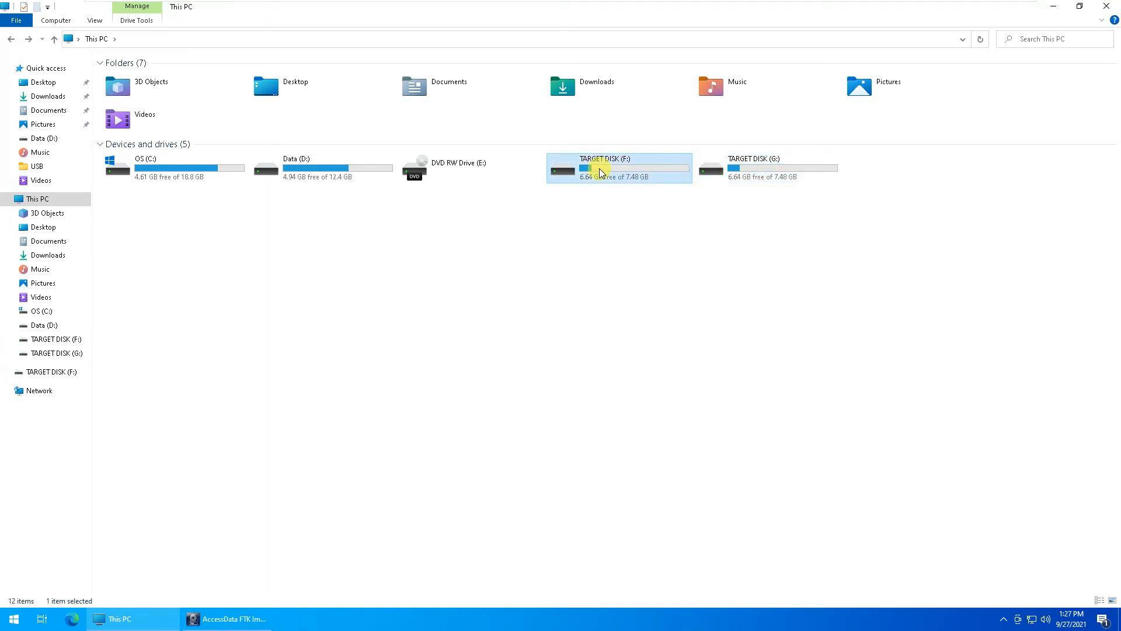
right_click(541, 304)
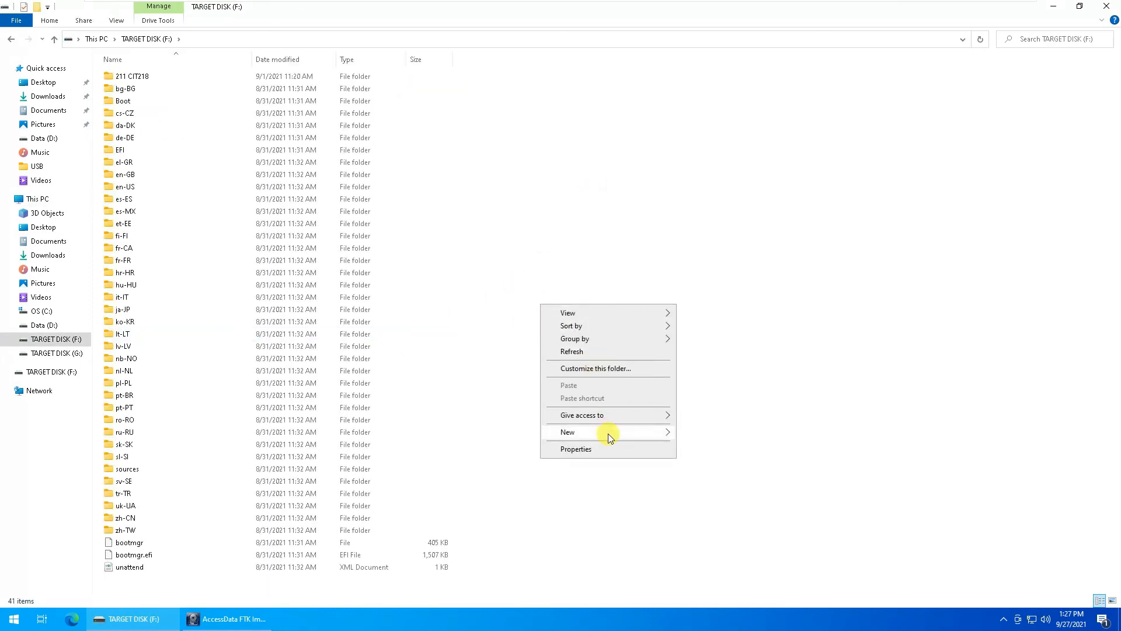
left_click(809, 283)
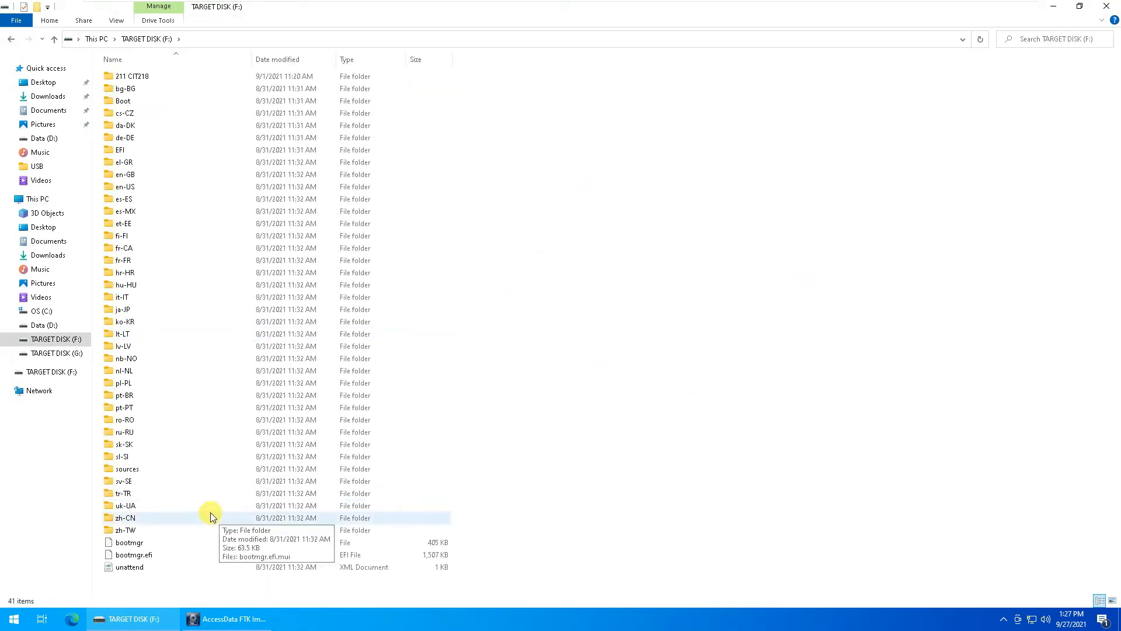
Request permanent deletion of the zh-CN folder on the F: drive, decline the deletion, and close the File Explorer window.
left_click(134, 516)
key("shift+Delete")
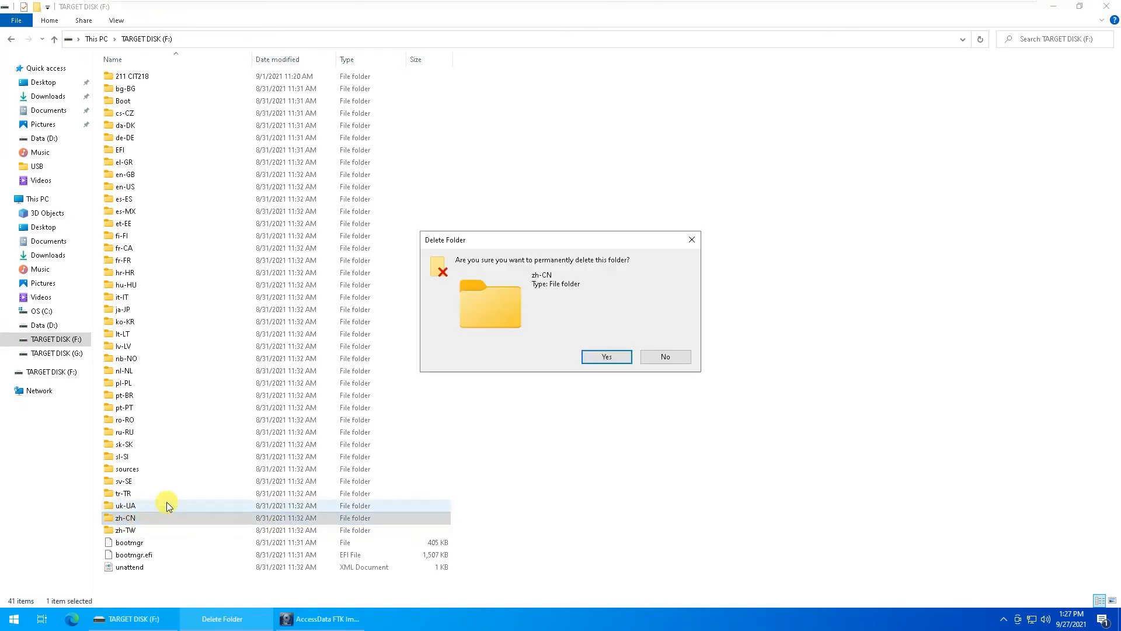
left_click(685, 358)
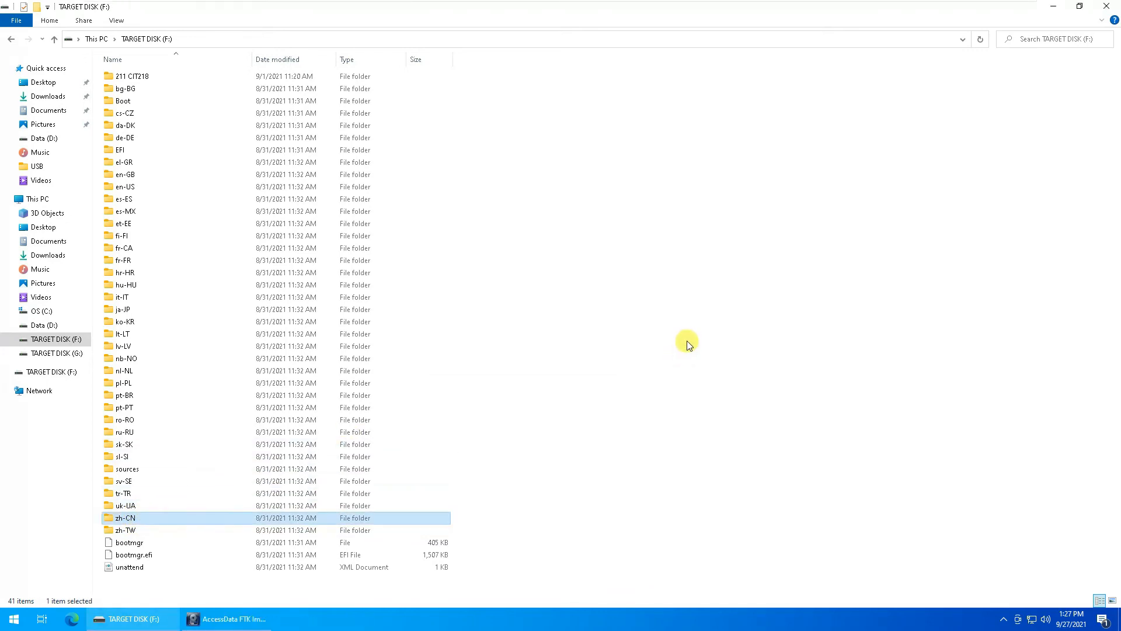
left_click(1106, 6)
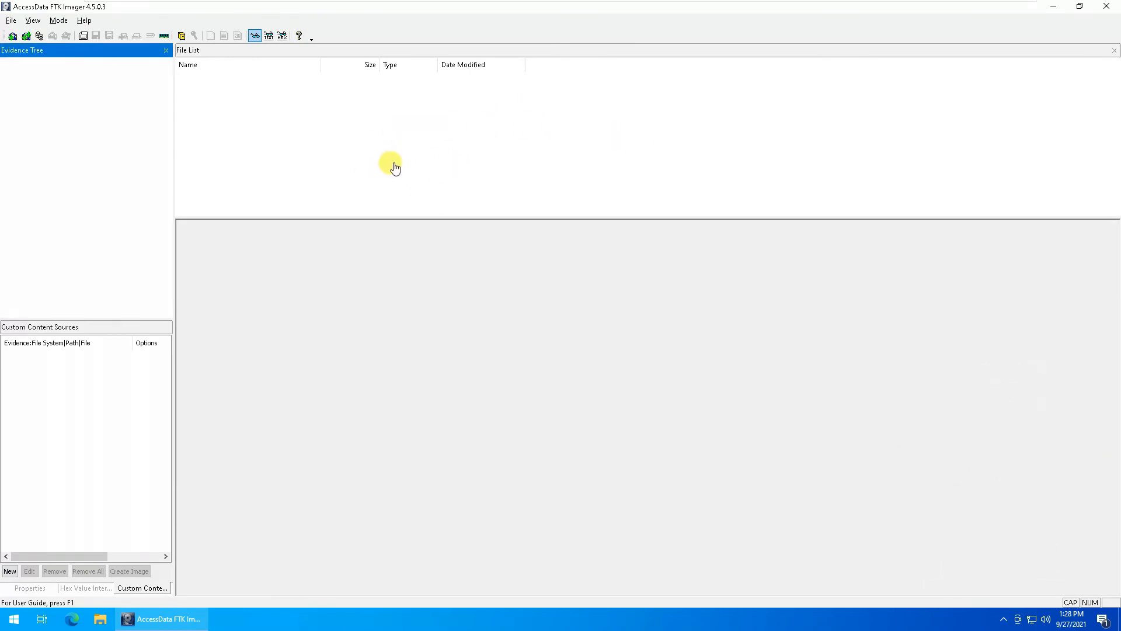
Add the logical drive G:\ - TARGET DISK [FAT32] as an evidence item.
left_click(12, 36)
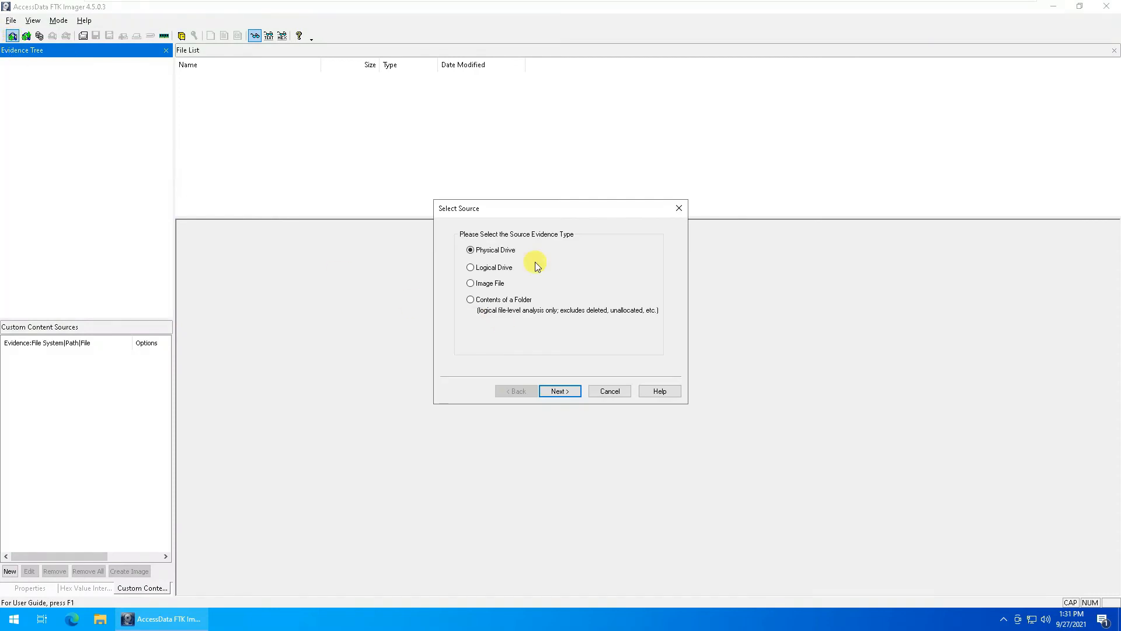
left_click(470, 268)
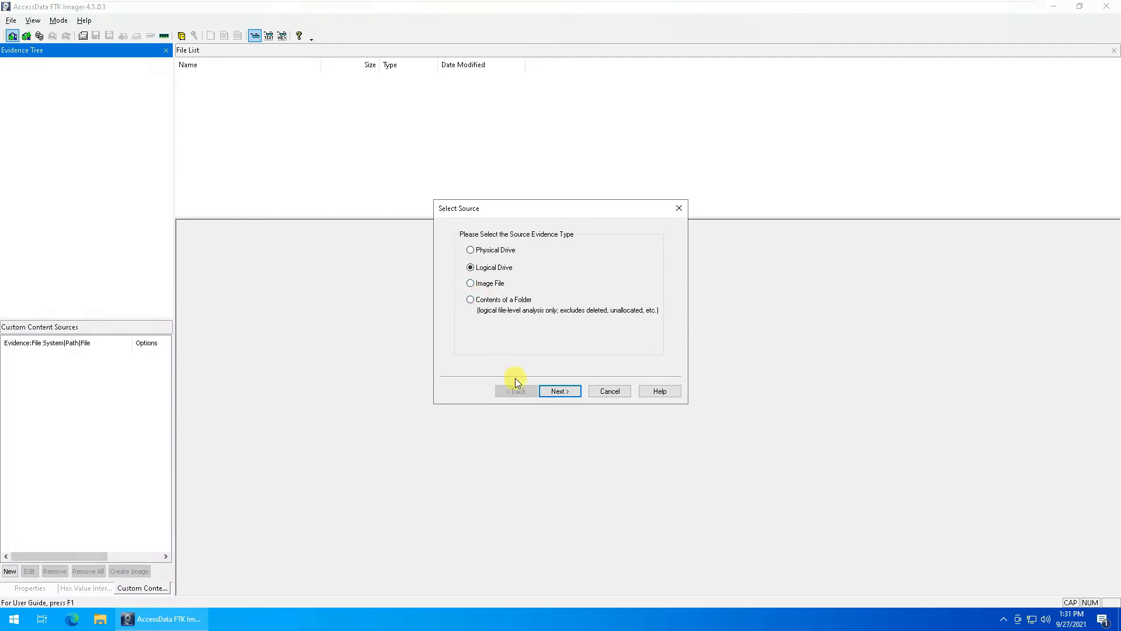
left_click(564, 391)
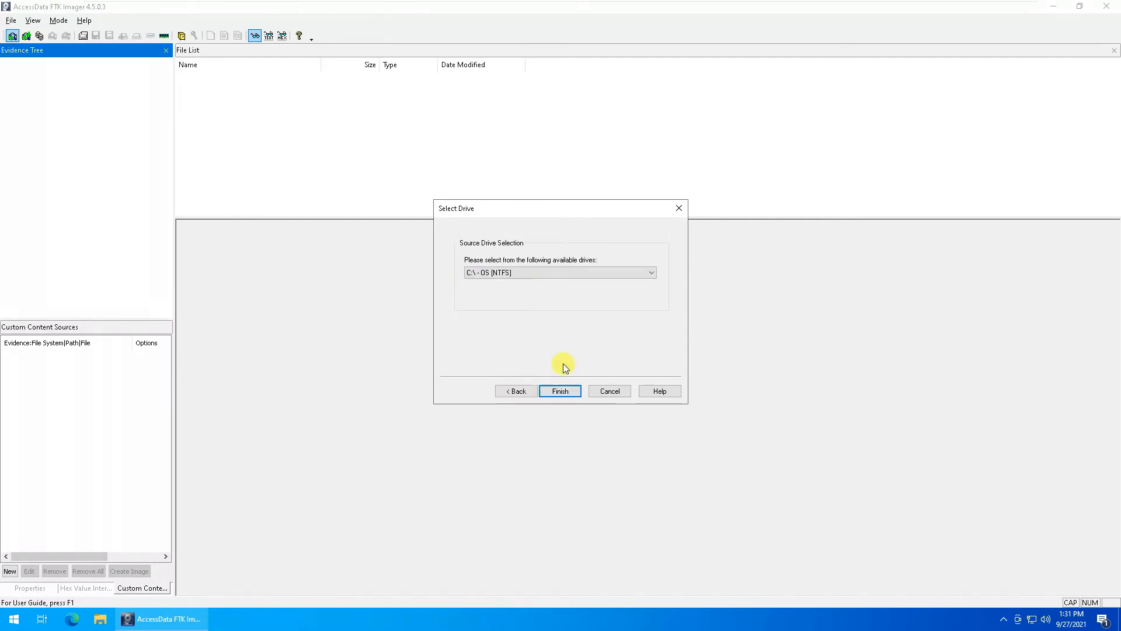
left_click(535, 274)
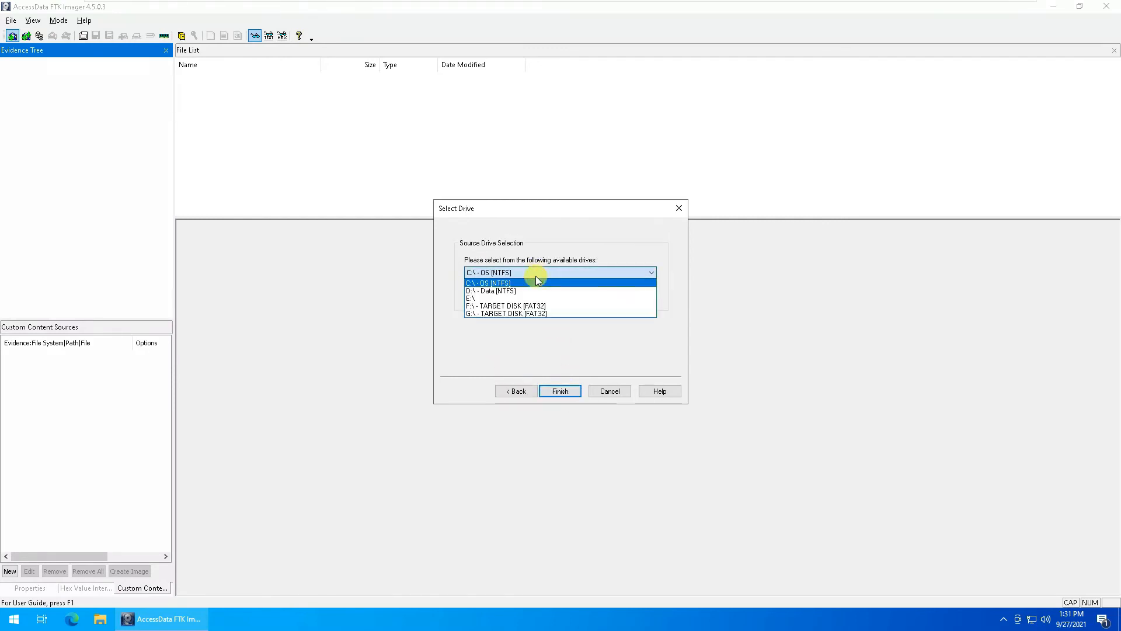
left_click(516, 314)
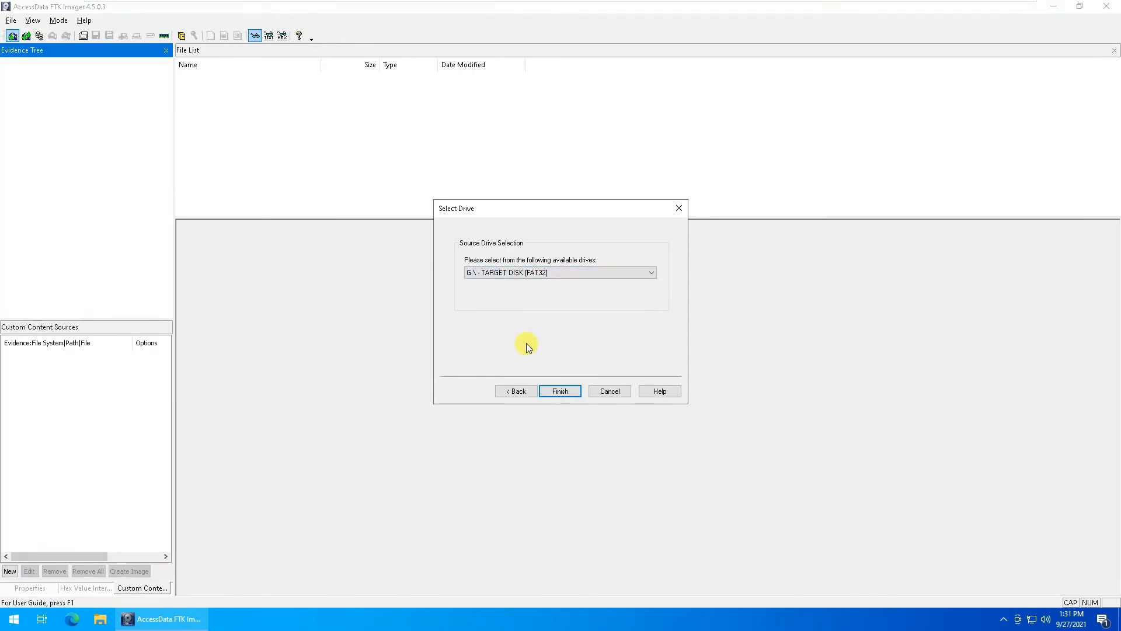
left_click(558, 392)
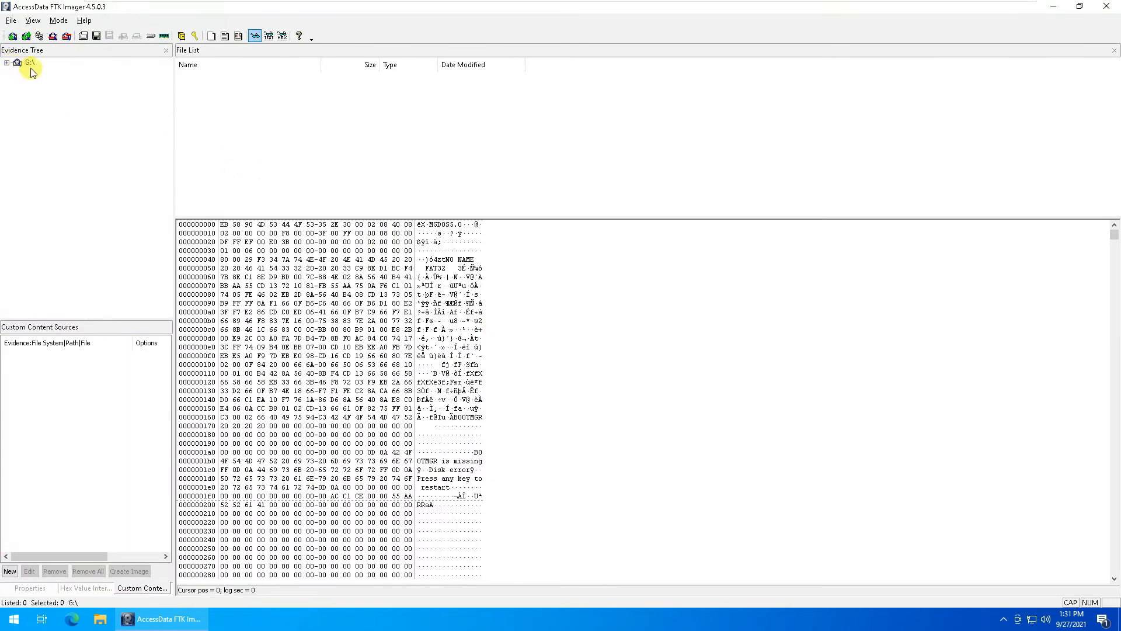
Expand the G:\ evidence item down to the [root] folders and examine the contents of the TARGET DISK [FAT32] volume.
left_click(7, 63)
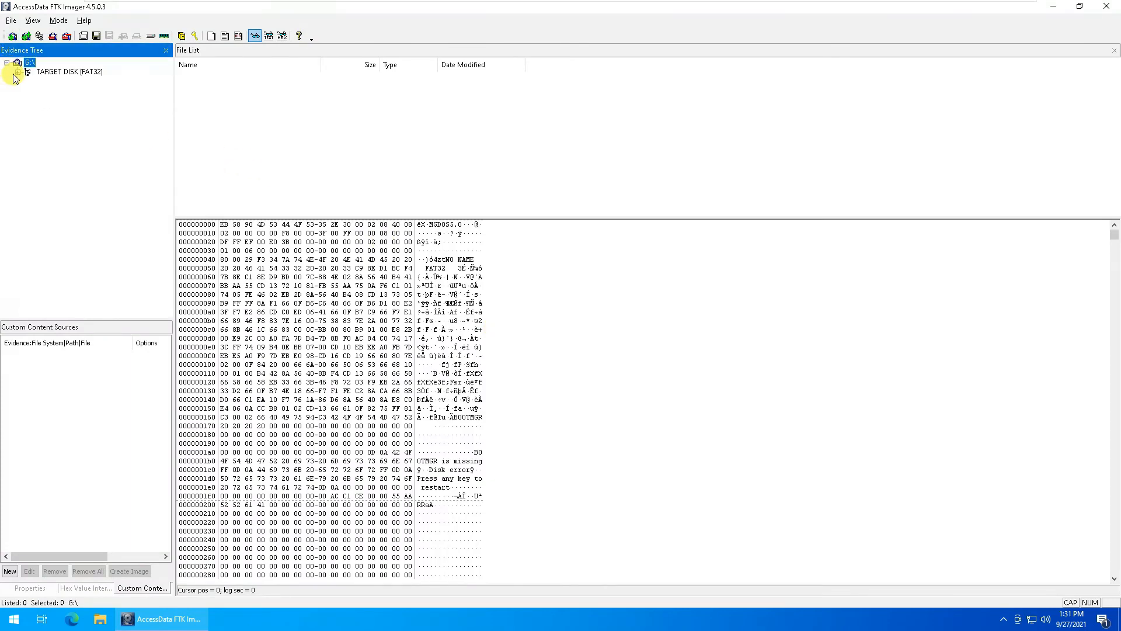
left_click(18, 72)
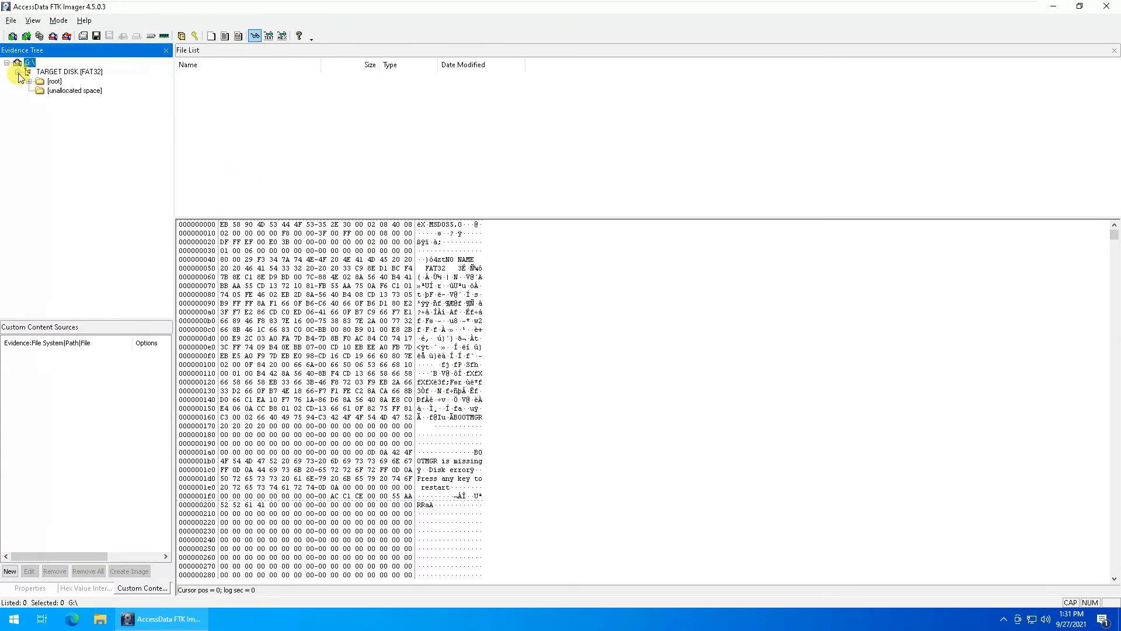
left_click(82, 72)
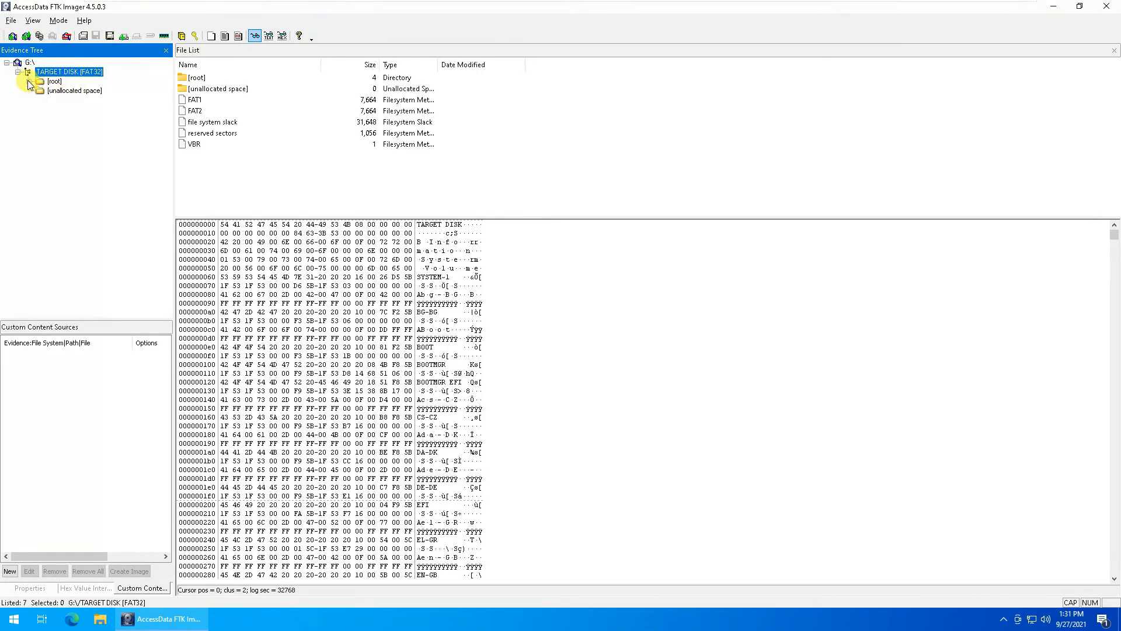
left_click(28, 82)
left_click(64, 157)
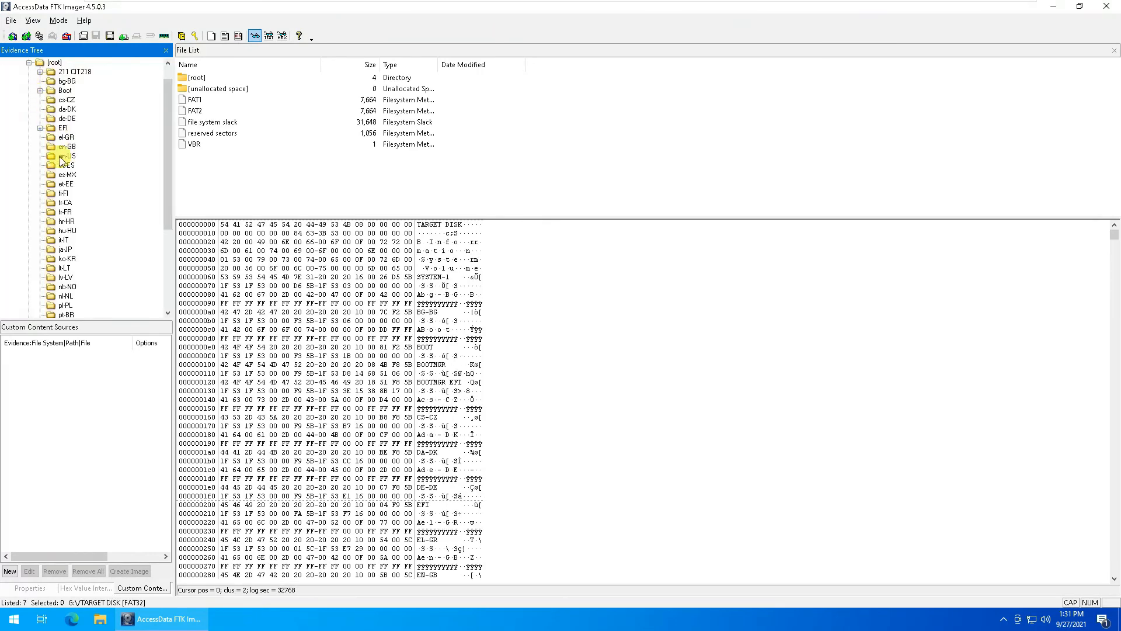
Examine the [root] directory listing of TARGET DISK and the raw hex data of its cs-CZ folder.
left_click(54, 63)
left_click(335, 348)
scroll(377, 403, "down", 2)
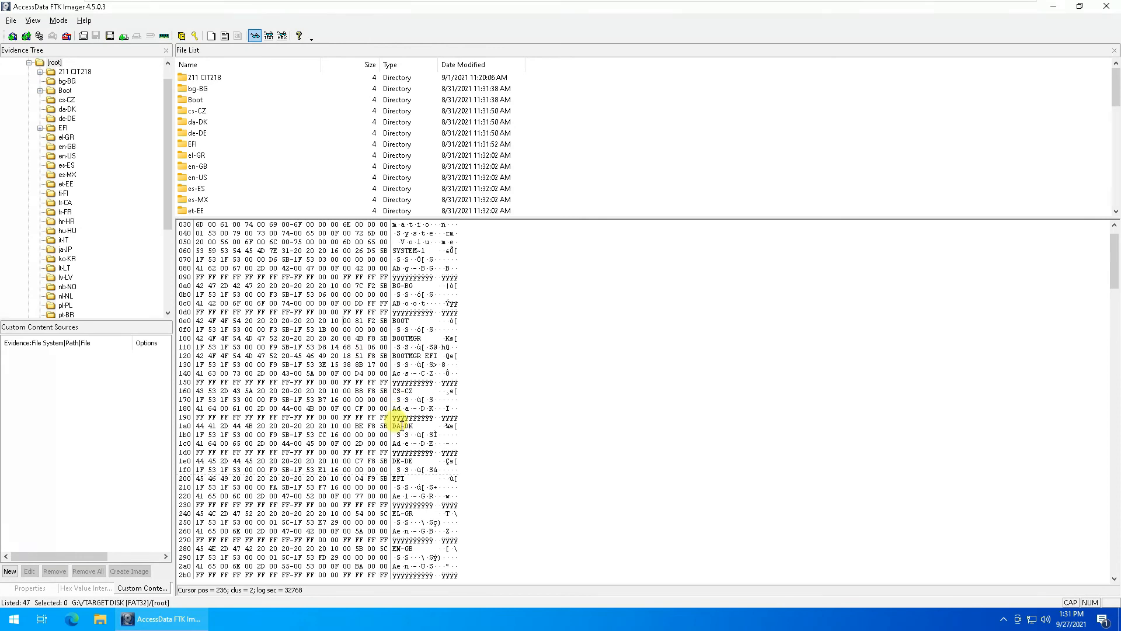
left_click(195, 111)
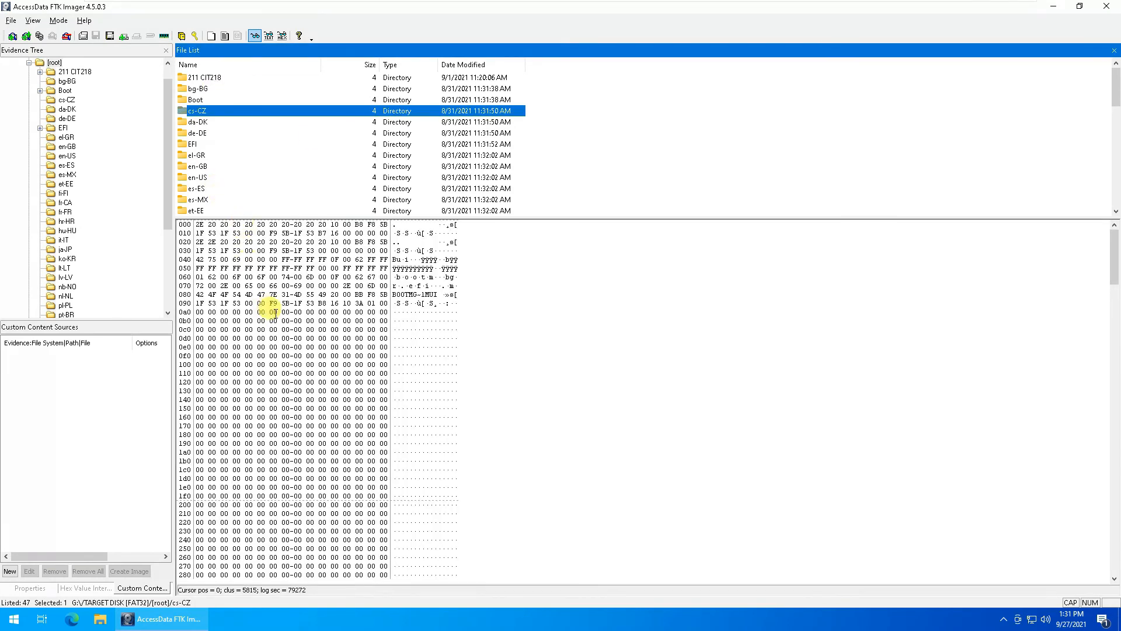
scroll(298, 295, "up", 2)
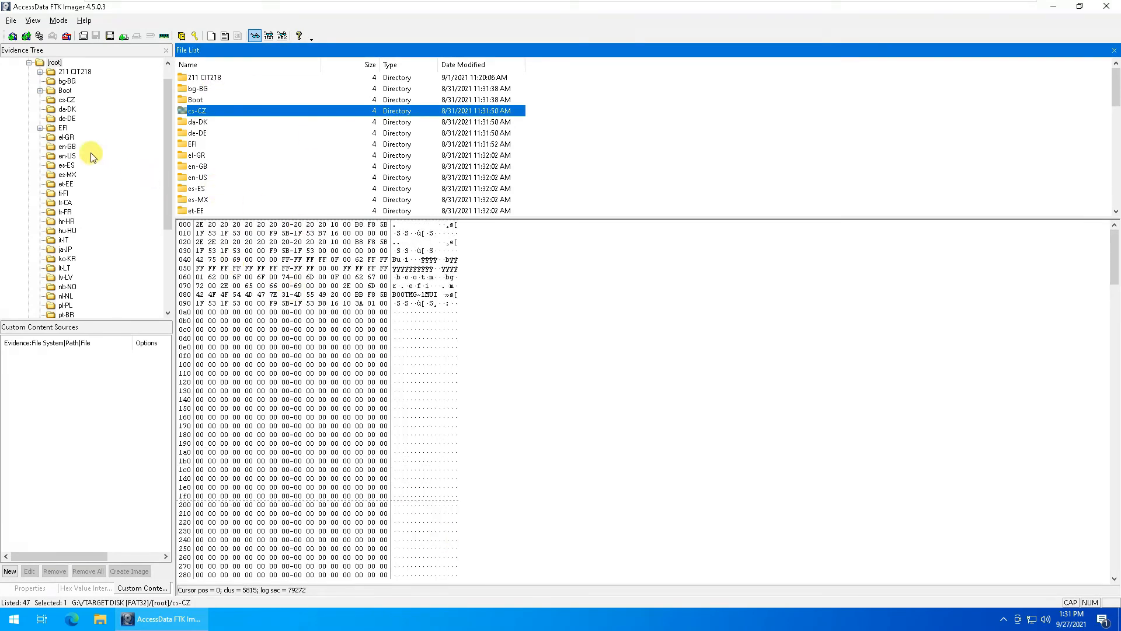
Open [unallocated space] on the G:\ volume and examine the hex content of its entries from 0191419 to 0421819.
left_click_drag(169, 120, 170, 251)
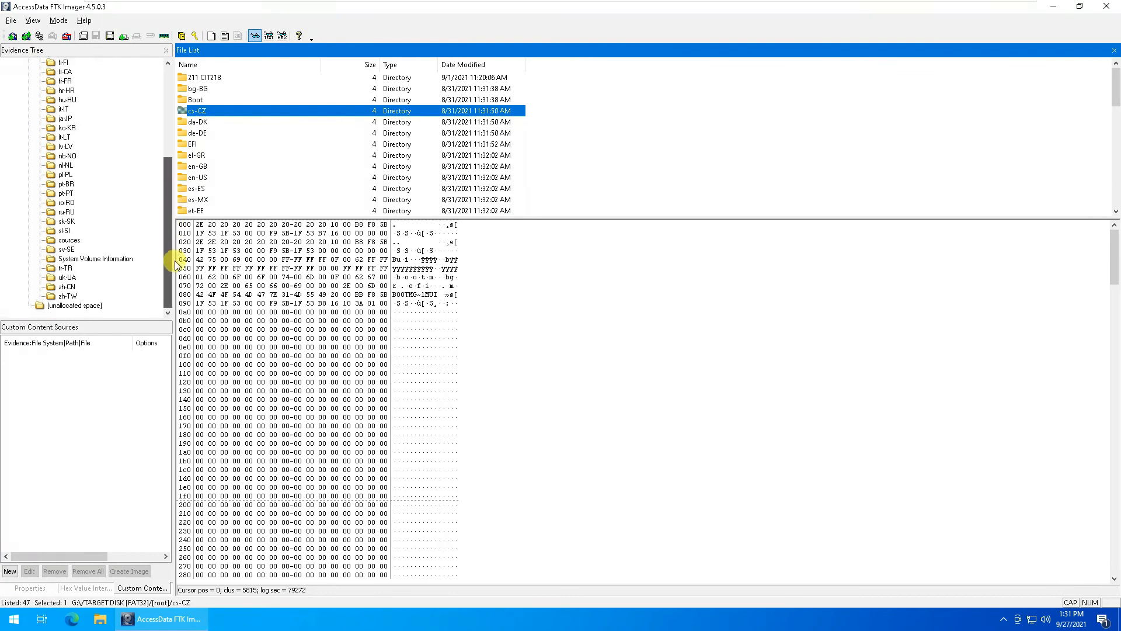
left_click(74, 305)
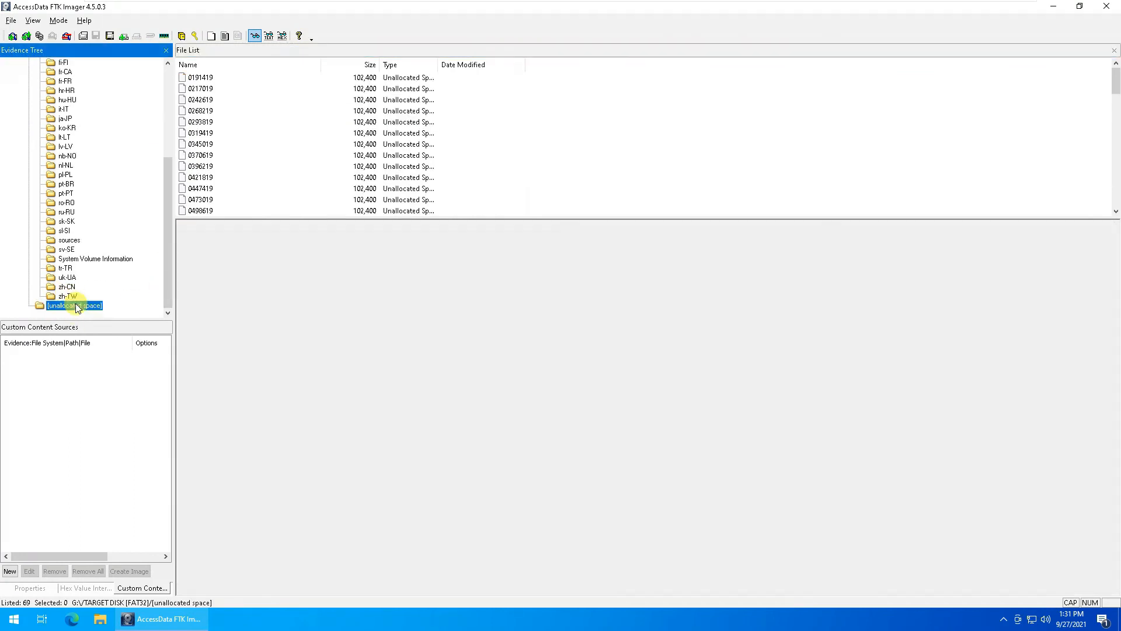
left_click(205, 80)
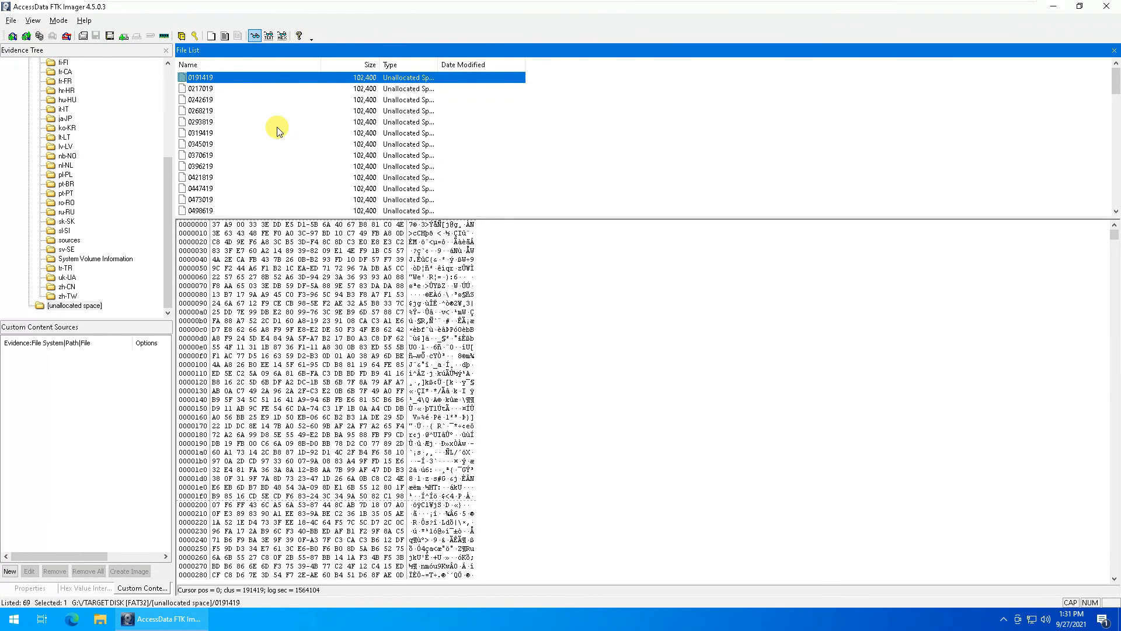
left_click(355, 90)
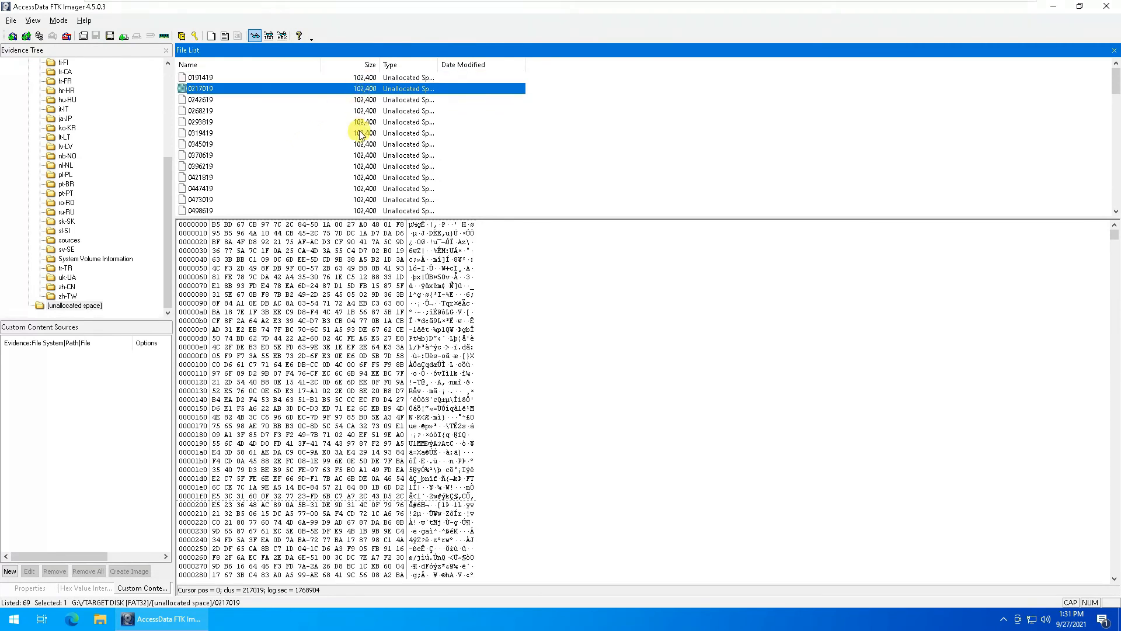
key("Down")
key("Down")
key("Down")
key("Down")
key("Down")
key("Down")
key("Down")
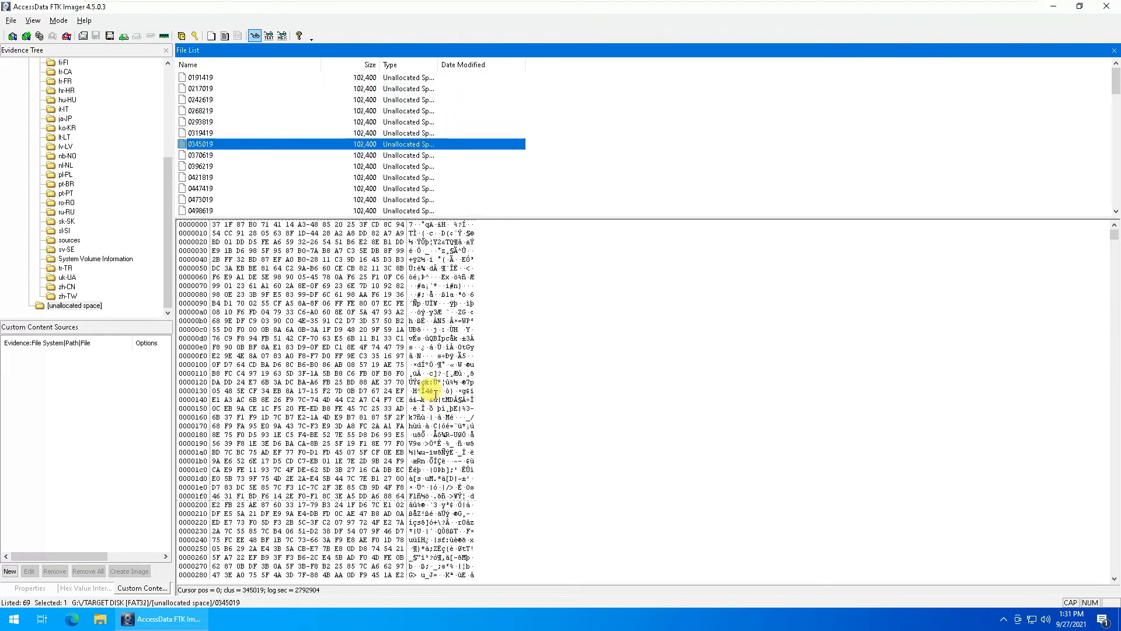
key("Down")
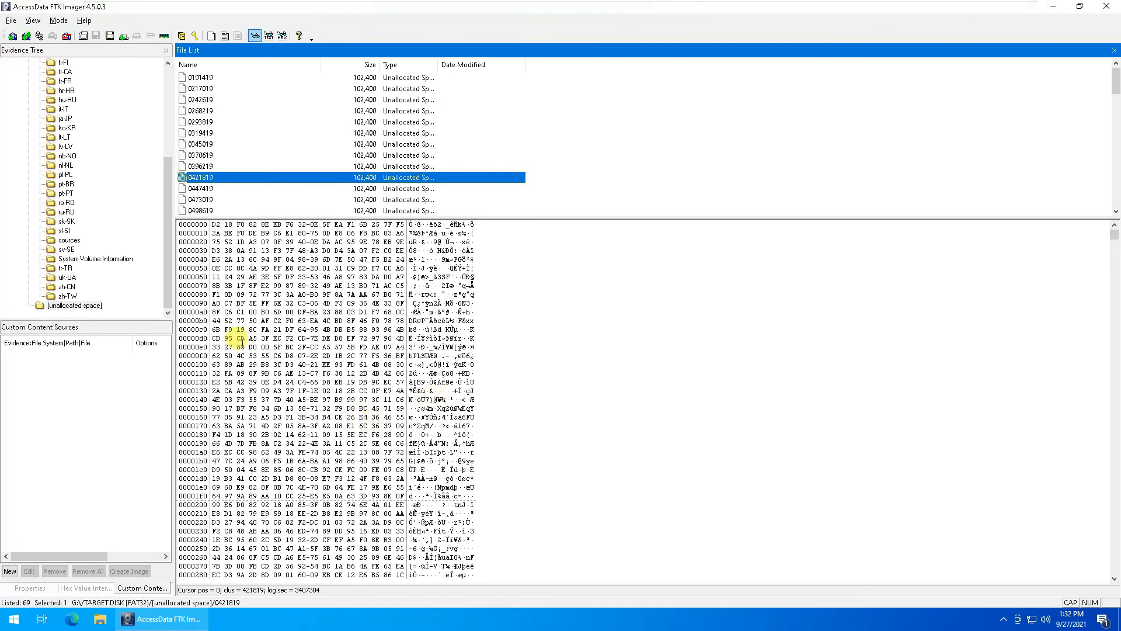
Look through the Boot subfolders and the [root] tree, and list the contents of the es-ES folder.
left_click_drag(165, 252, 166, 128)
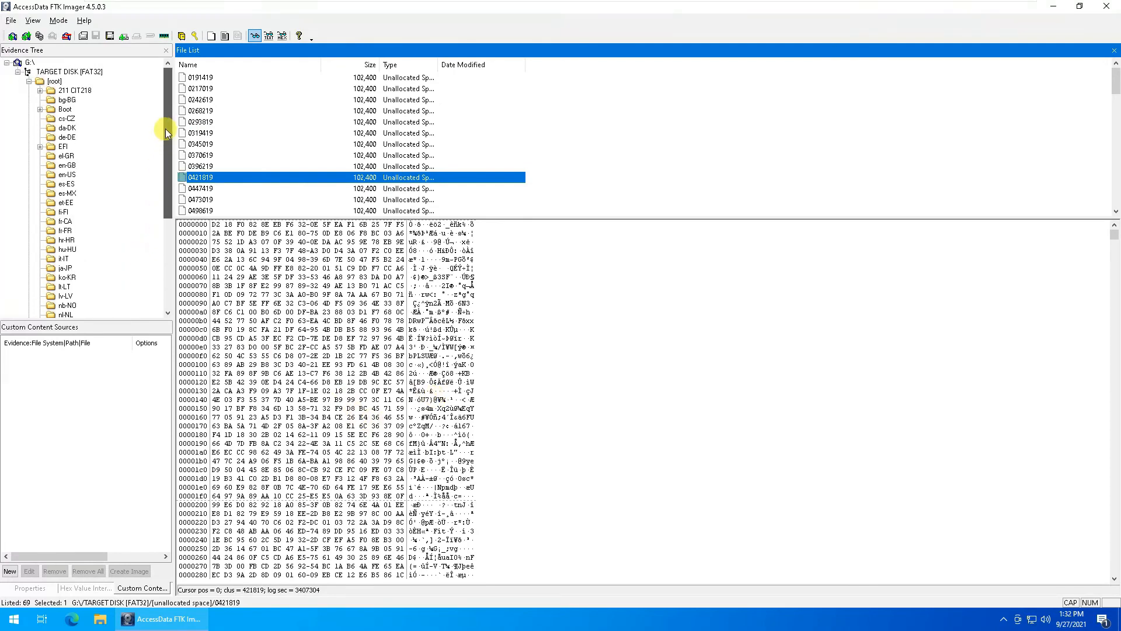
left_click(40, 110)
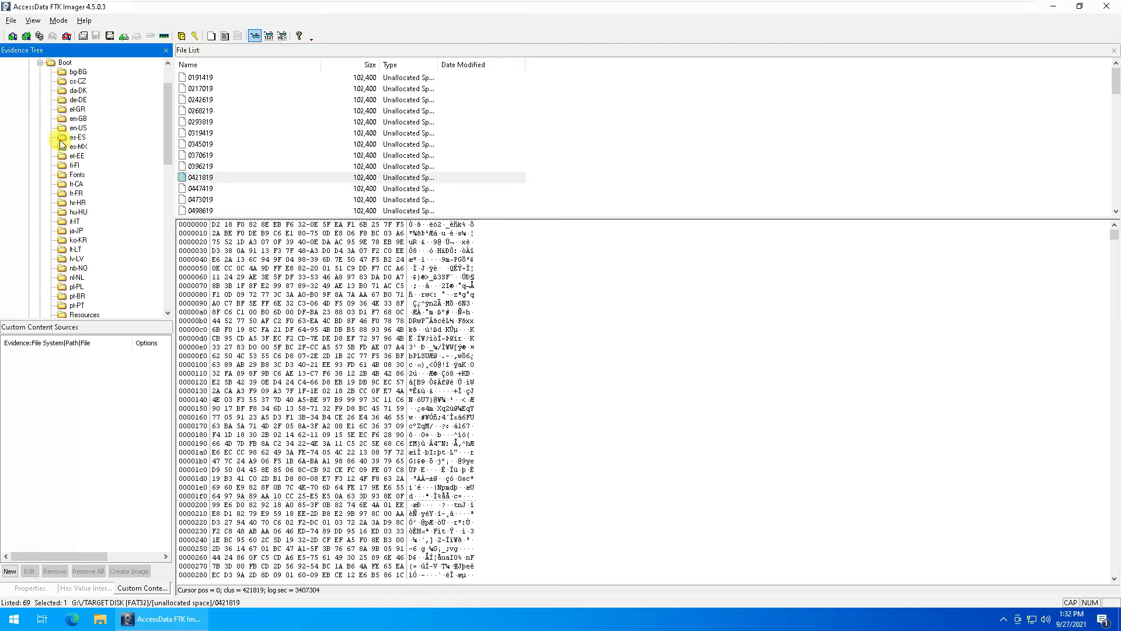
left_click(39, 63)
scroll(35, 76, "up", 2)
left_click(28, 82)
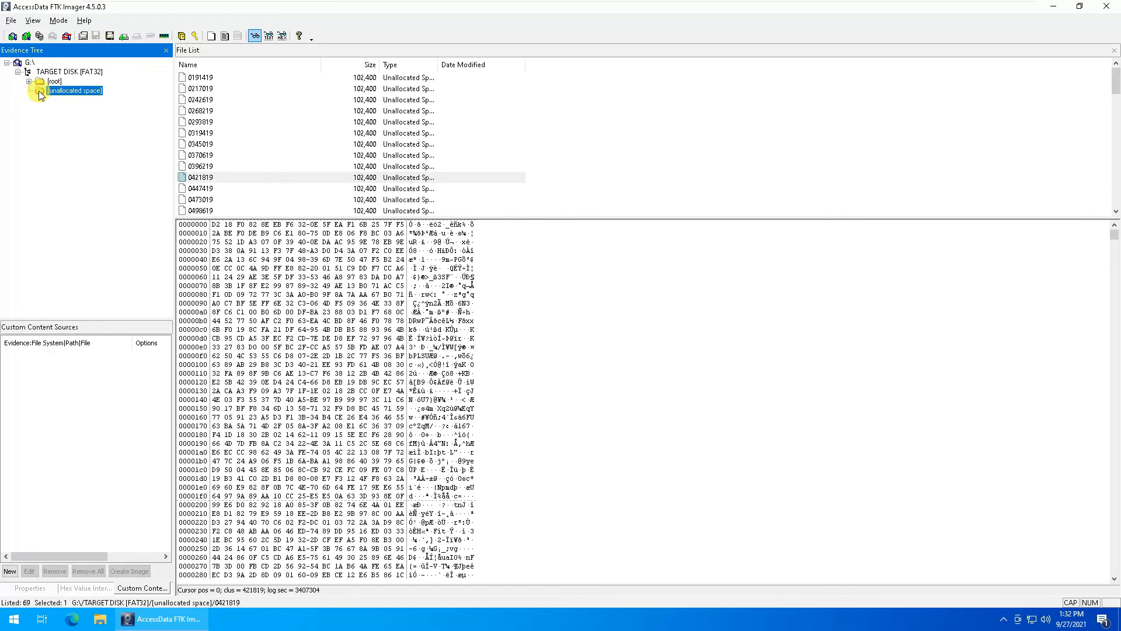
left_click(29, 81)
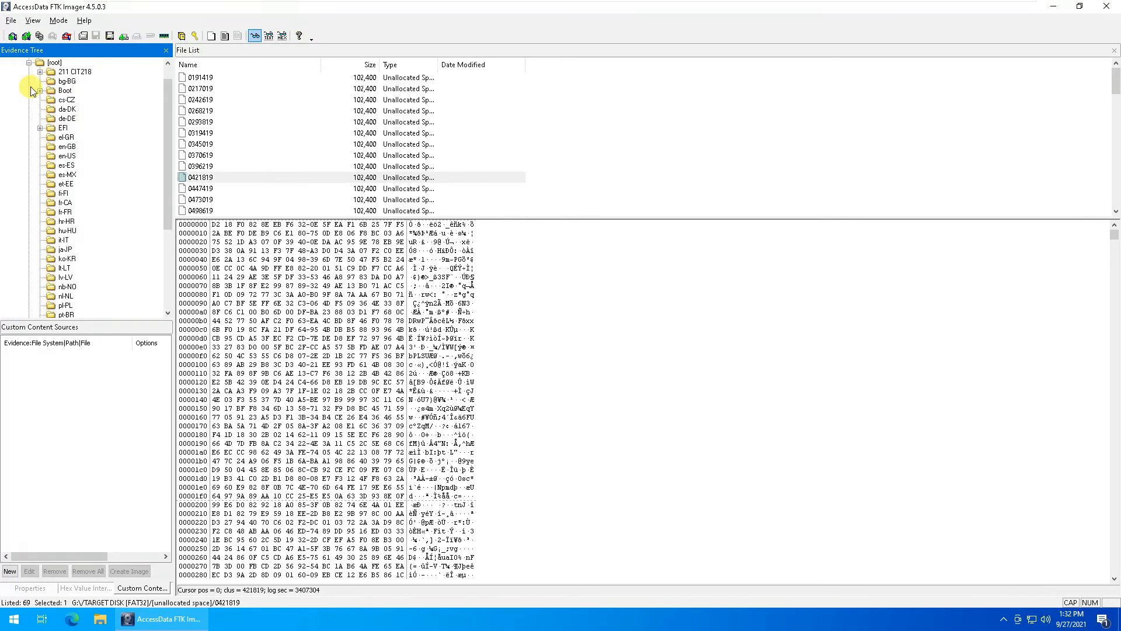
scroll(151, 139, "up", 1)
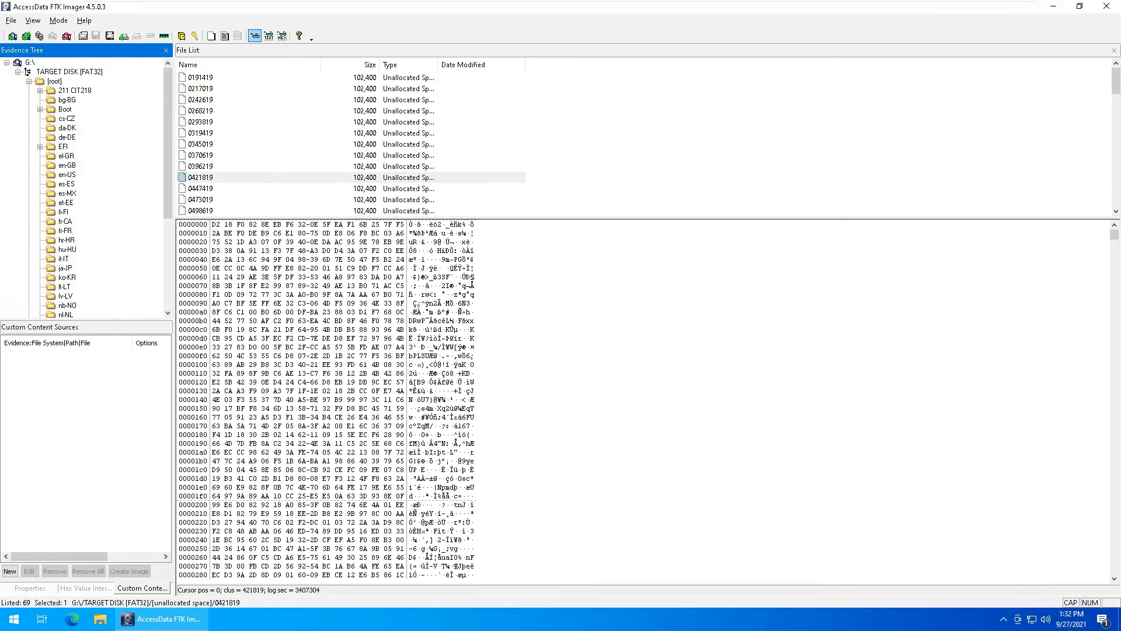
left_click(67, 184)
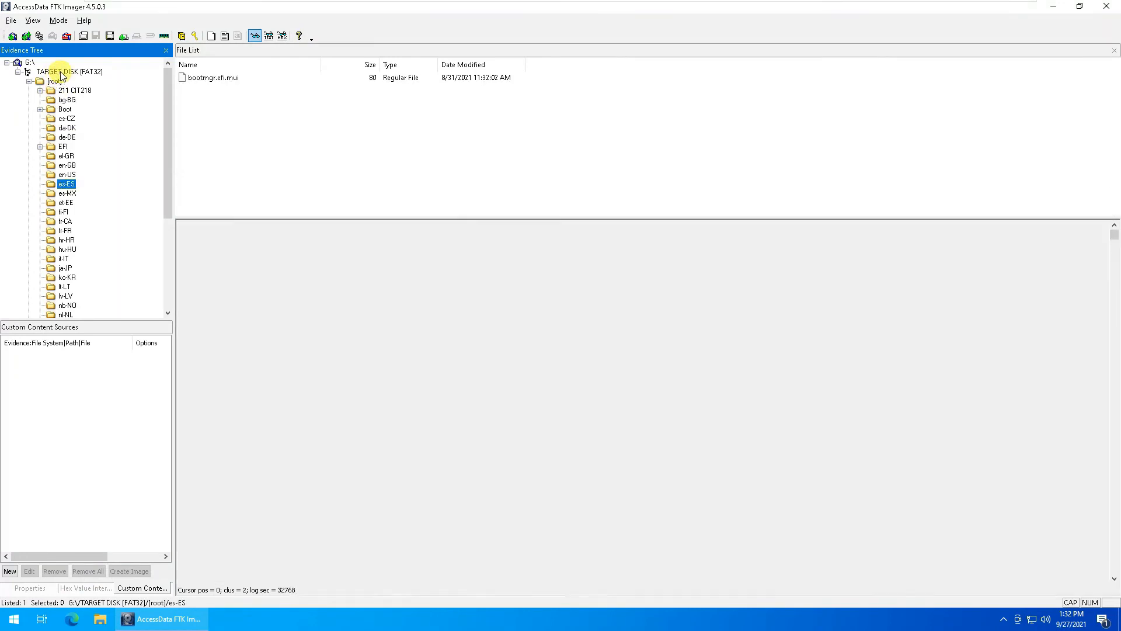
Check which export commands are offered for the TARGET DISK [FAT32] volume and its [root] folder.
left_click(61, 72)
right_click(61, 72)
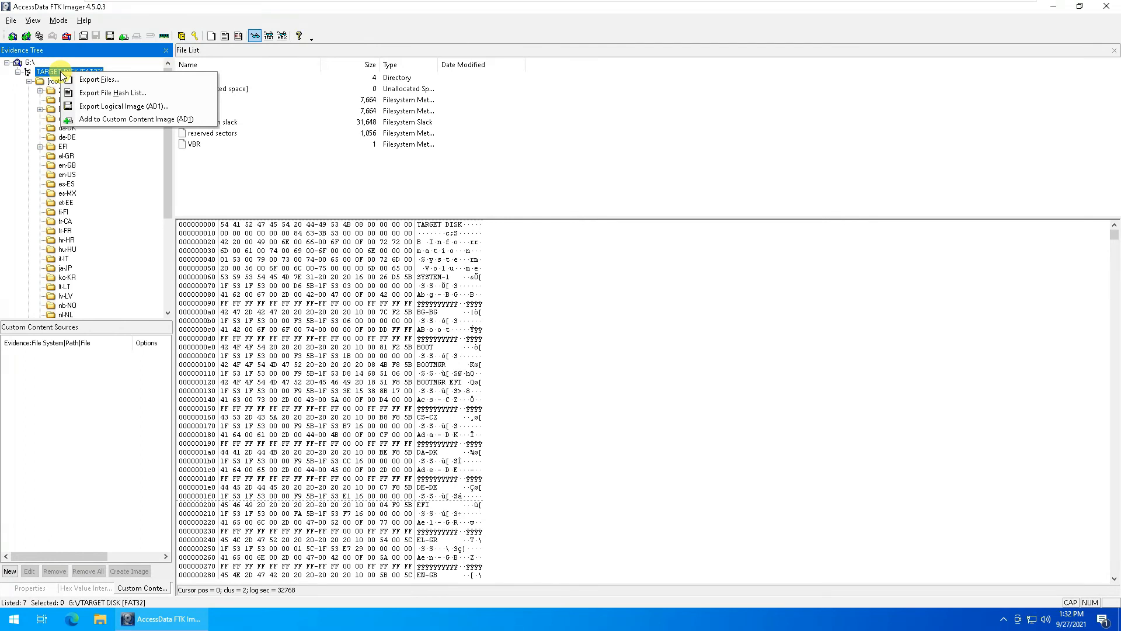
left_click(54, 81)
right_click(53, 83)
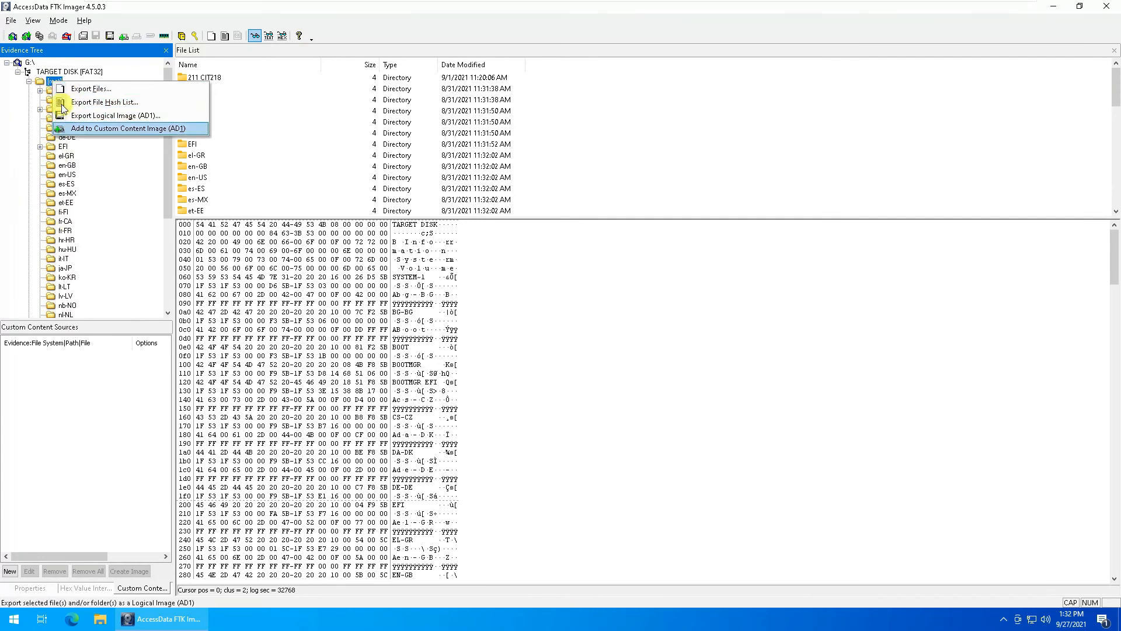
Export a file hash list of the TARGET DISK [FAT32] volume as the CSV file fILEhASHlIST in D:\USB.
left_click(86, 73)
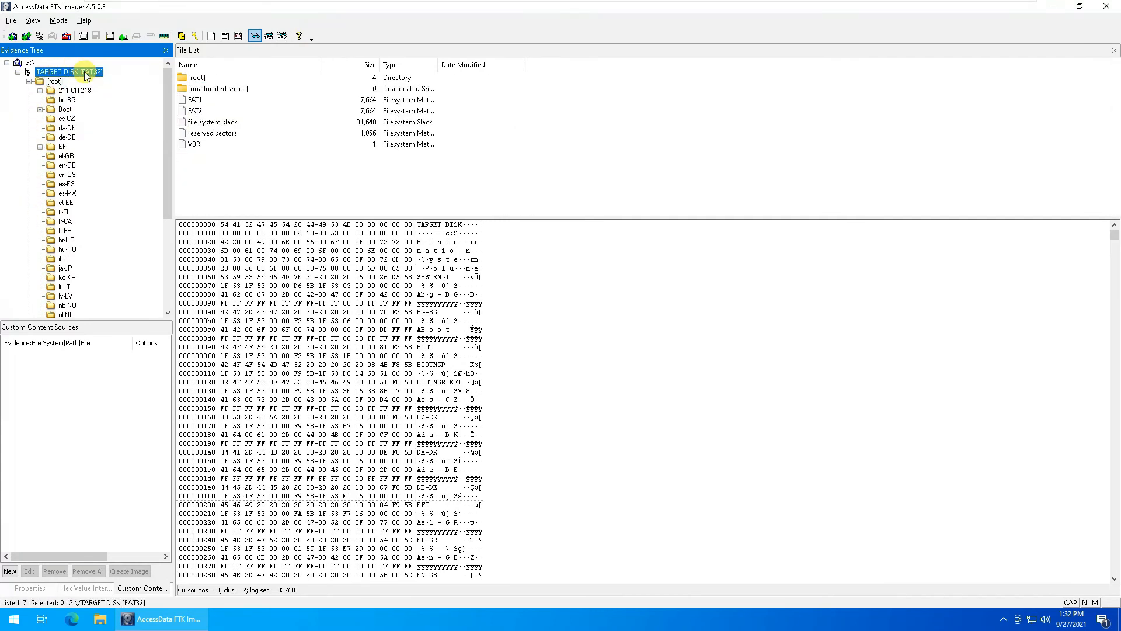
right_click(86, 74)
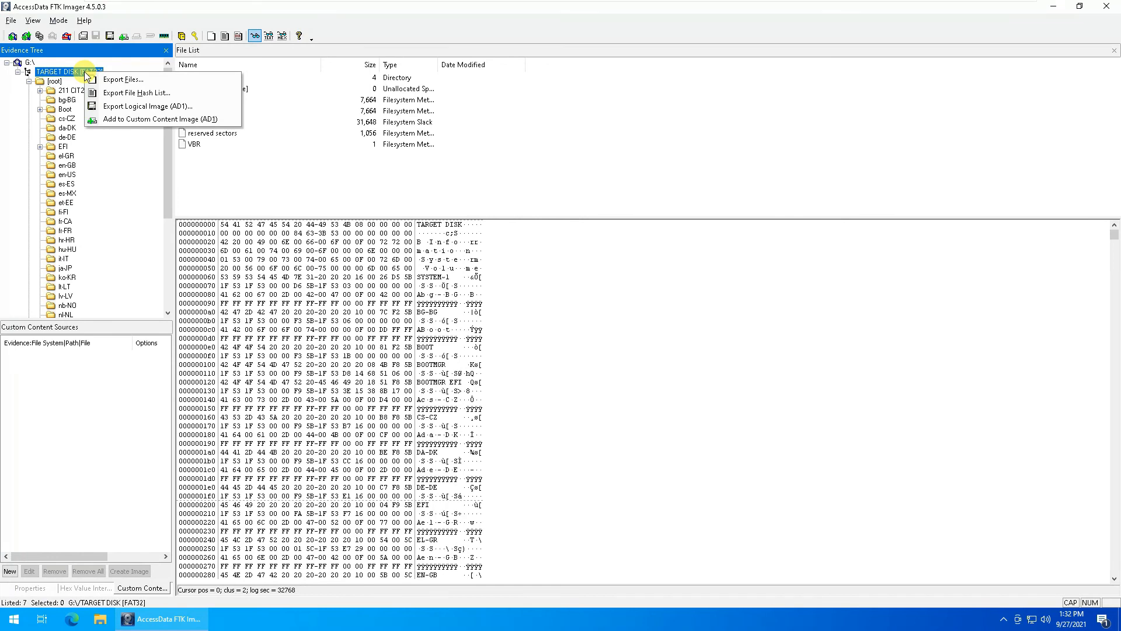
left_click(134, 99)
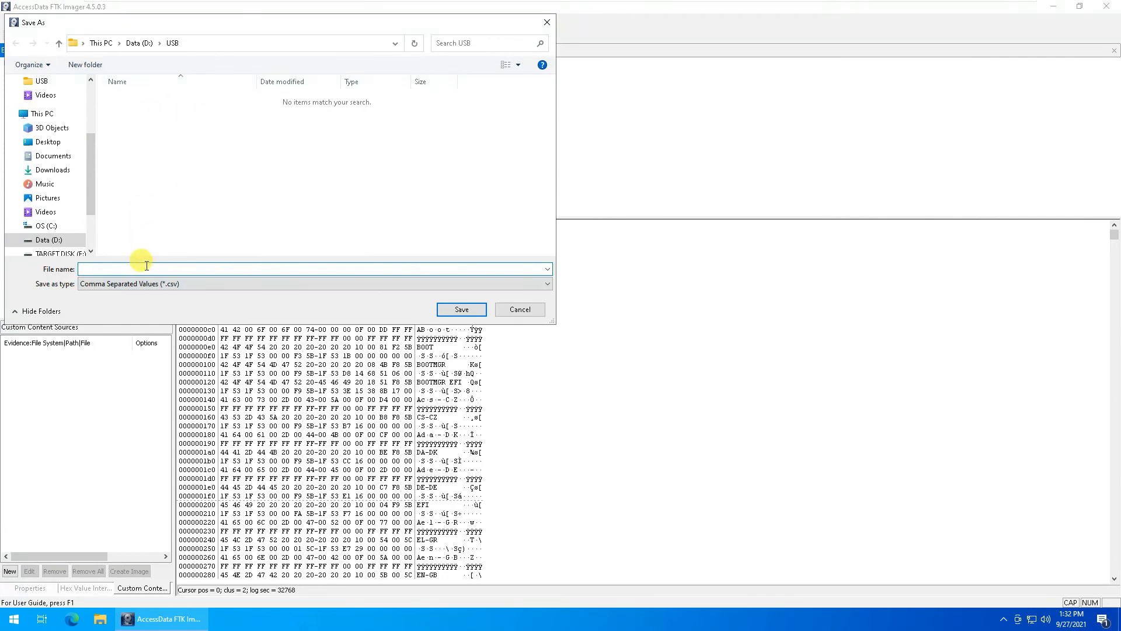
type("fl")
left_click(470, 310)
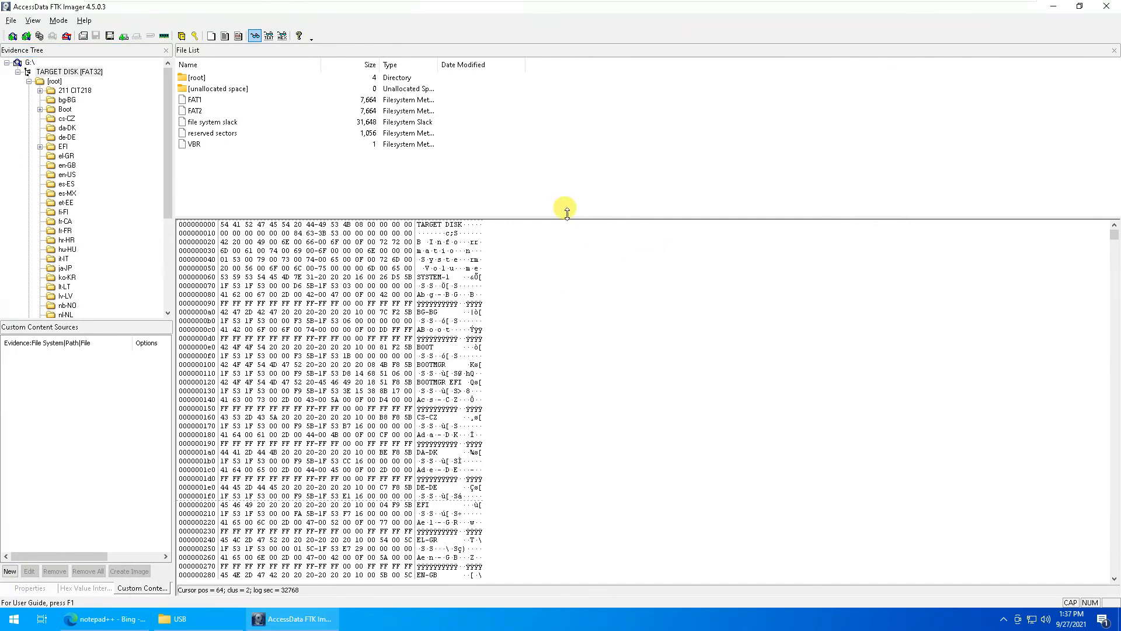
Open fILEhASHlIST from the USB folder in Notepad++, examine its MD5, SHA1 and file name entries, and close the editor.
left_click(209, 623)
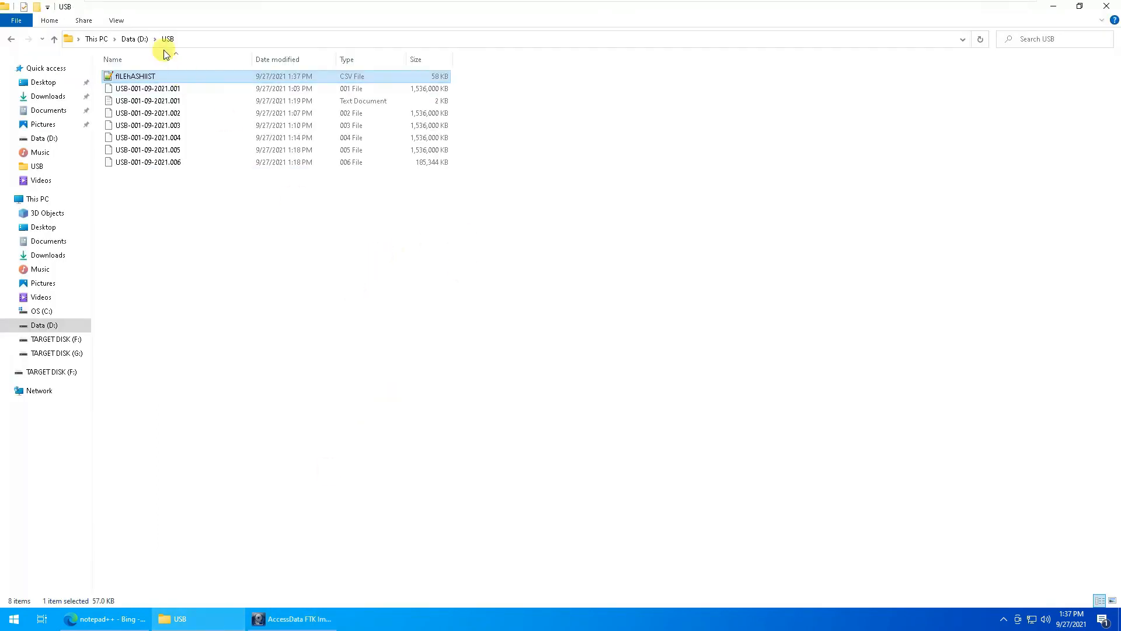
double_click(142, 81)
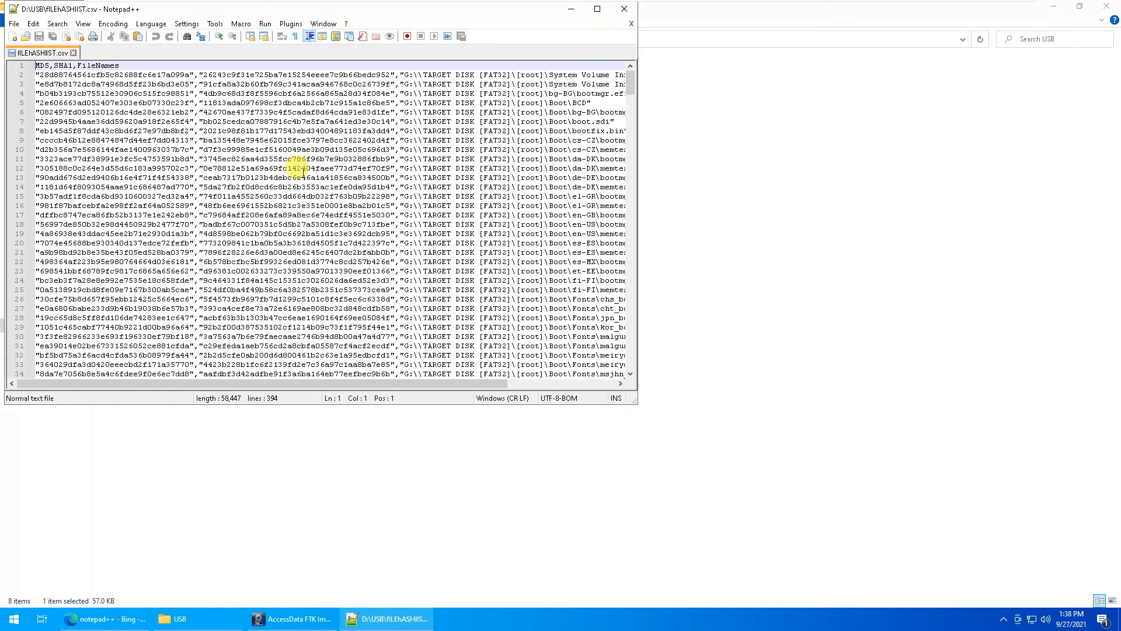
double_click(466, 13)
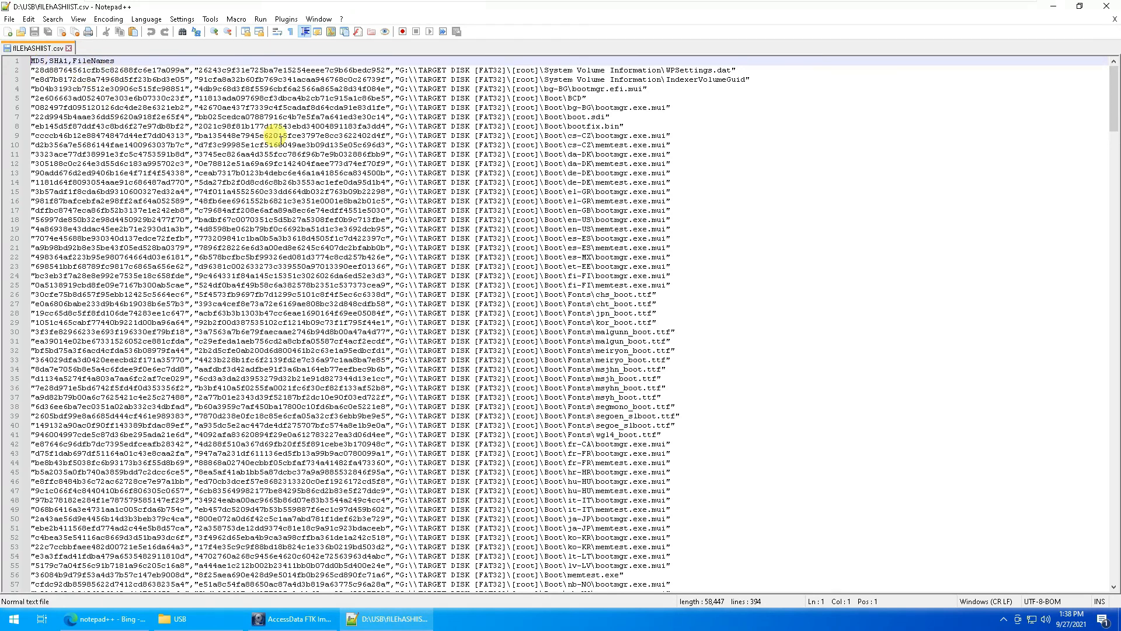
left_click(232, 136)
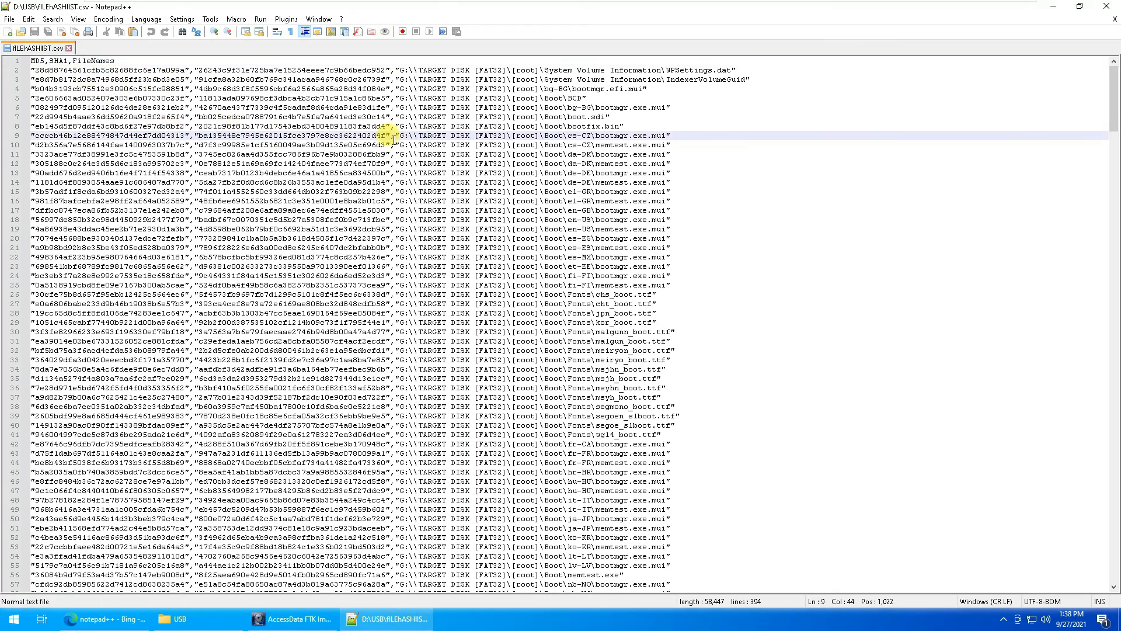
left_click_drag(397, 136, 504, 134)
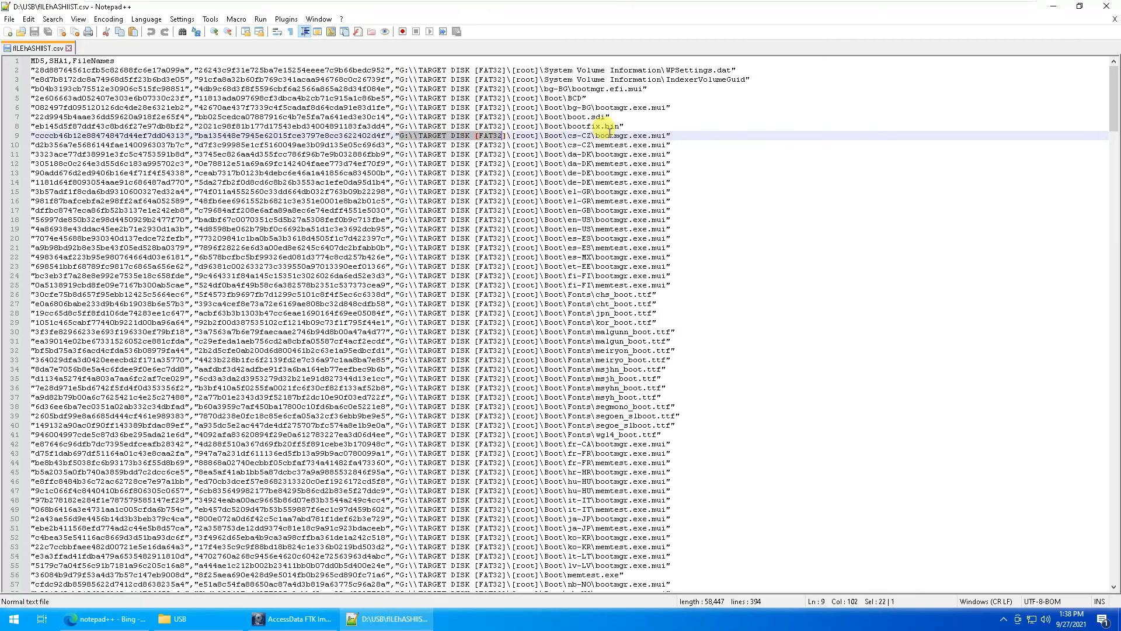
scroll(615, 194, "down", 20)
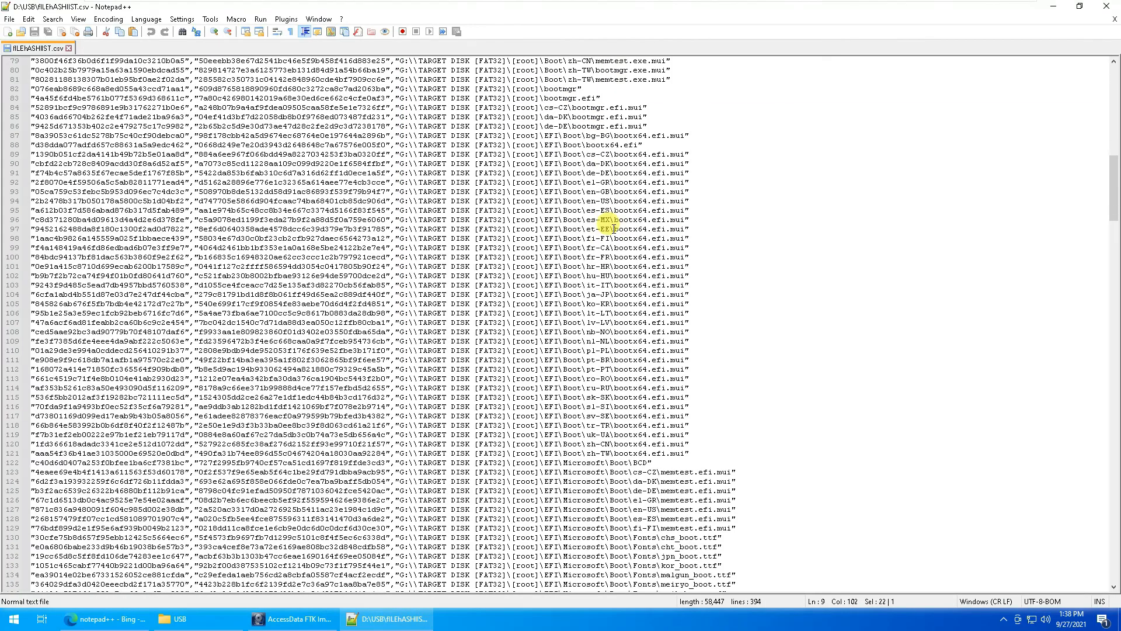
scroll(613, 228, "down", 20)
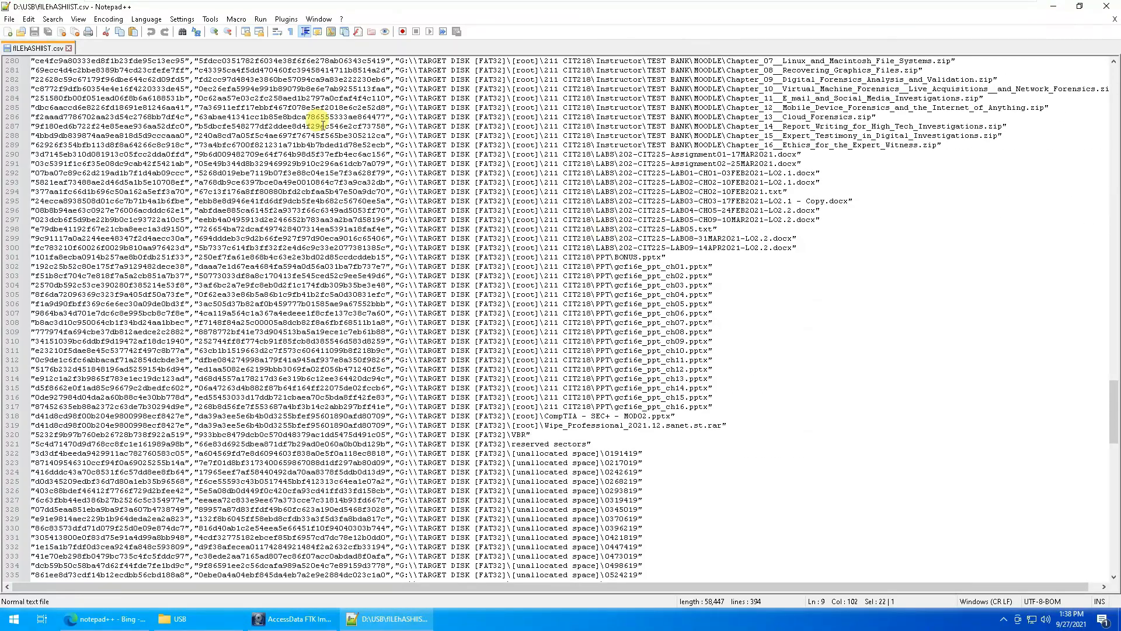
left_click(1114, 18)
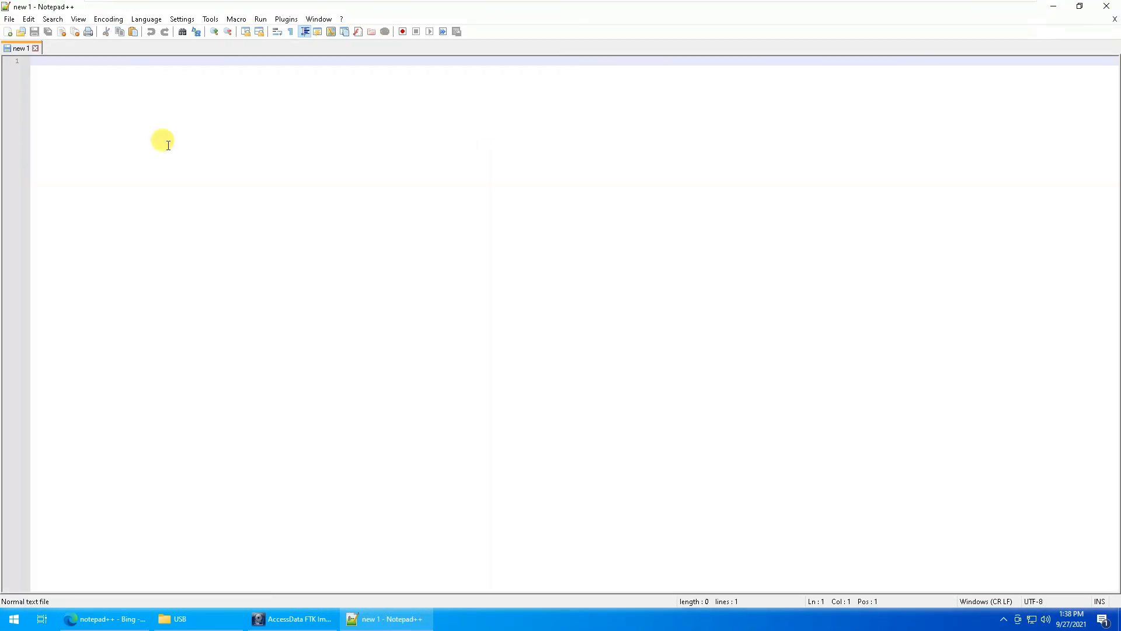
left_click(1107, 5)
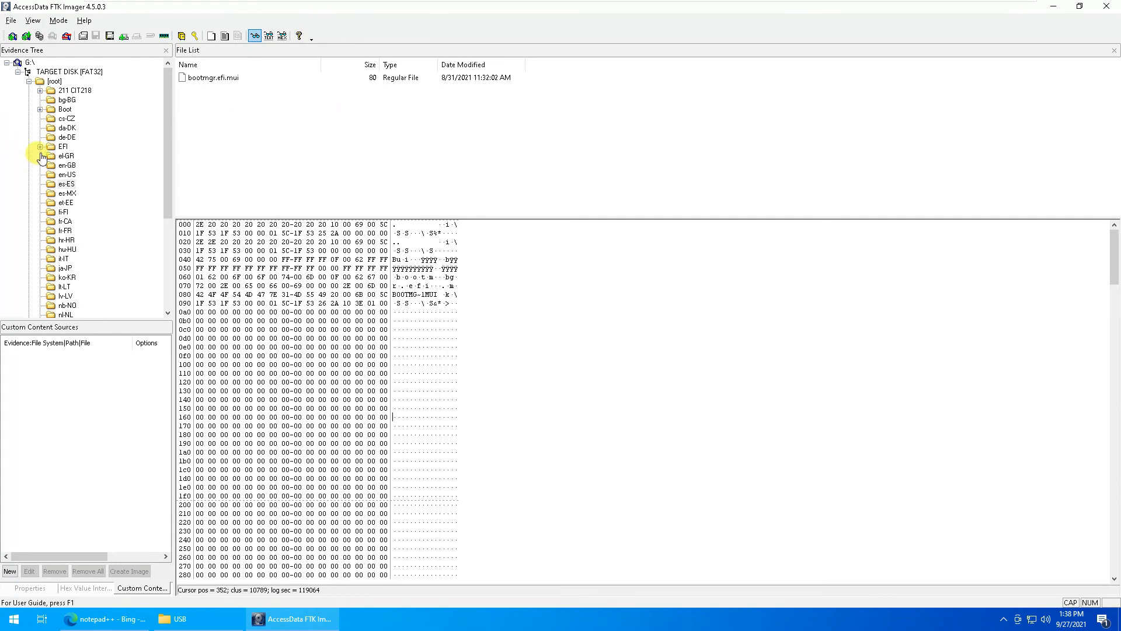
Export the files of the hu-HU folder under [root] to the USB folder on Data (D:).
left_click(66, 202)
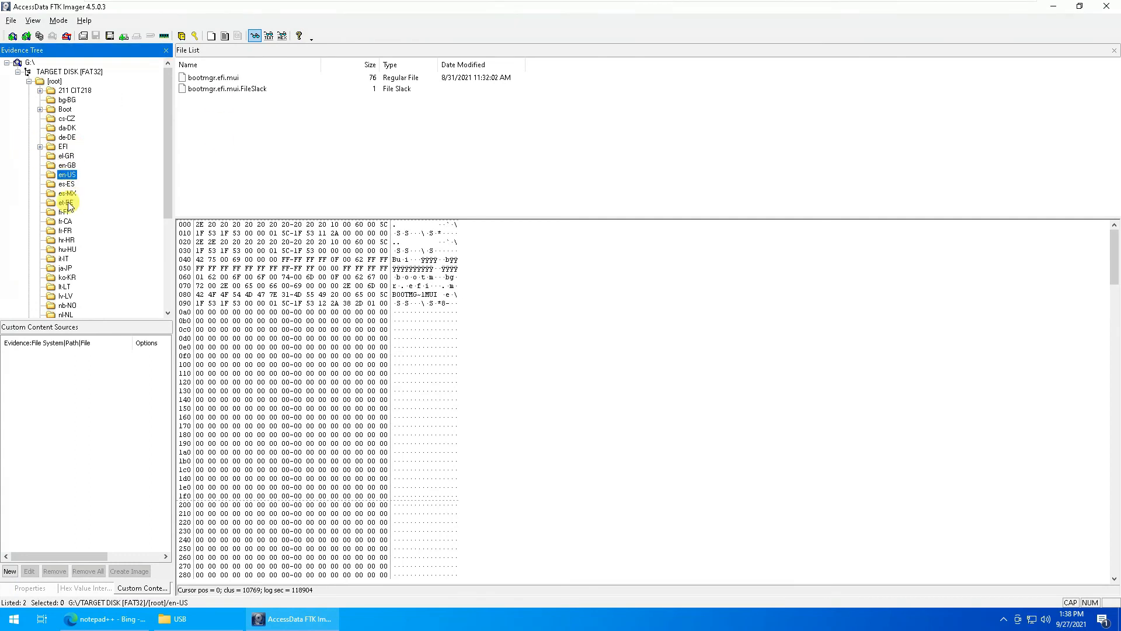
left_click(66, 231)
left_click(66, 248)
right_click(65, 247)
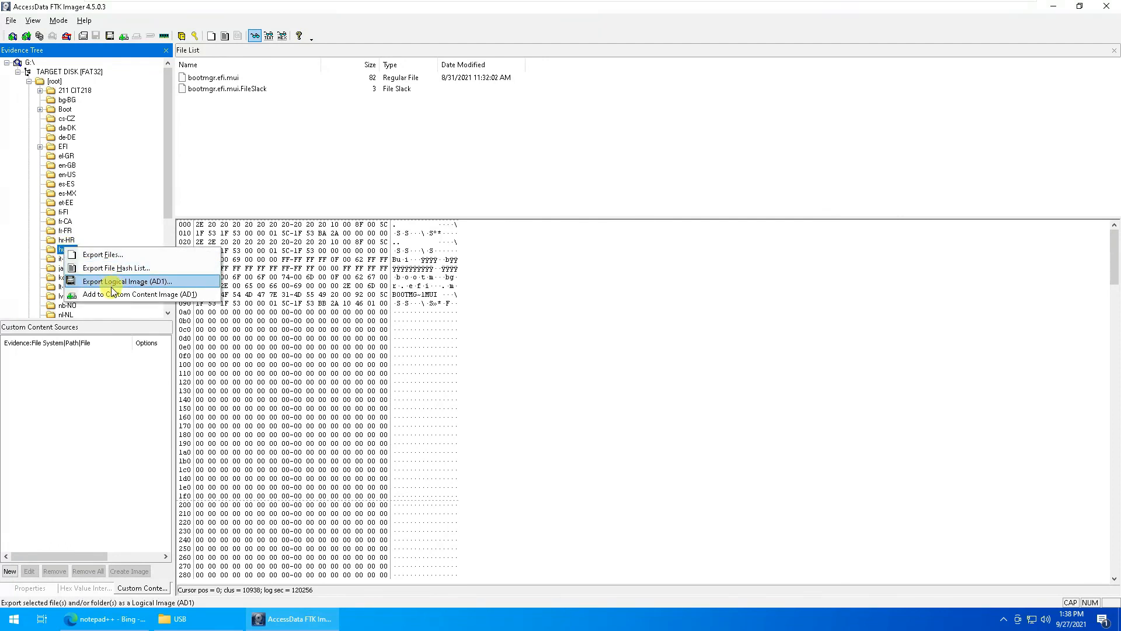
left_click(114, 256)
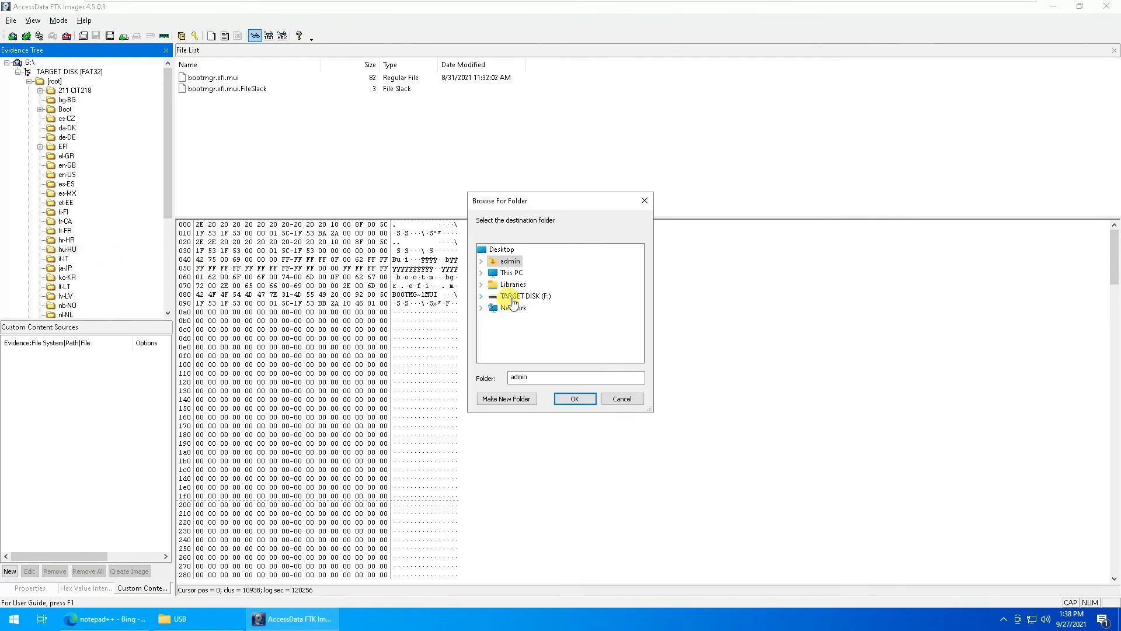
left_click(510, 273)
double_click(544, 351)
left_click(528, 344)
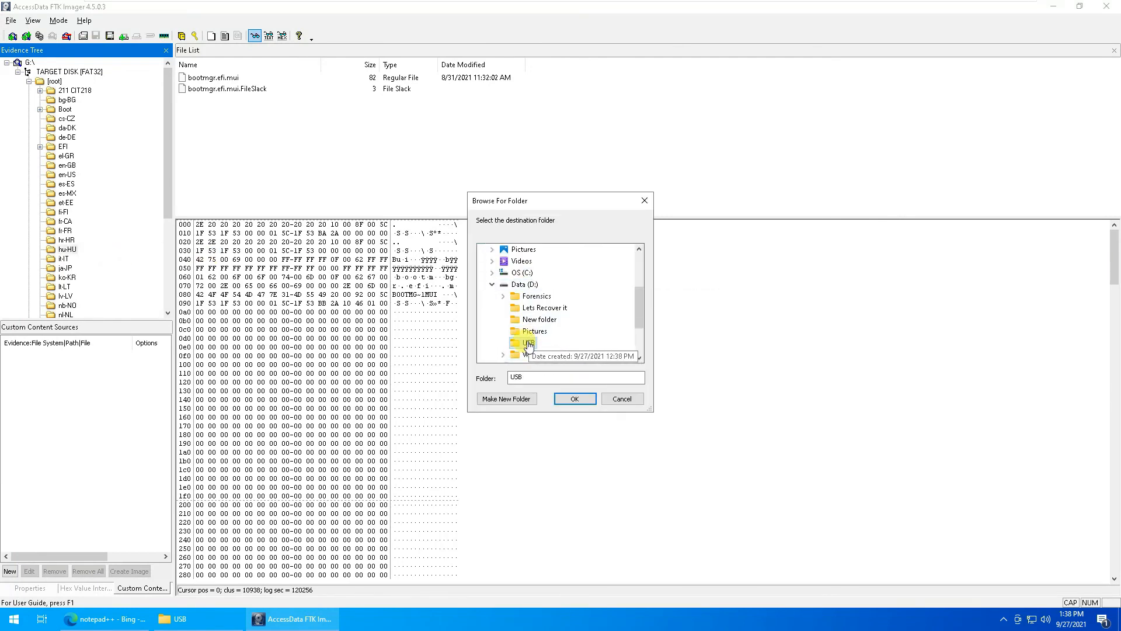
left_click(574, 398)
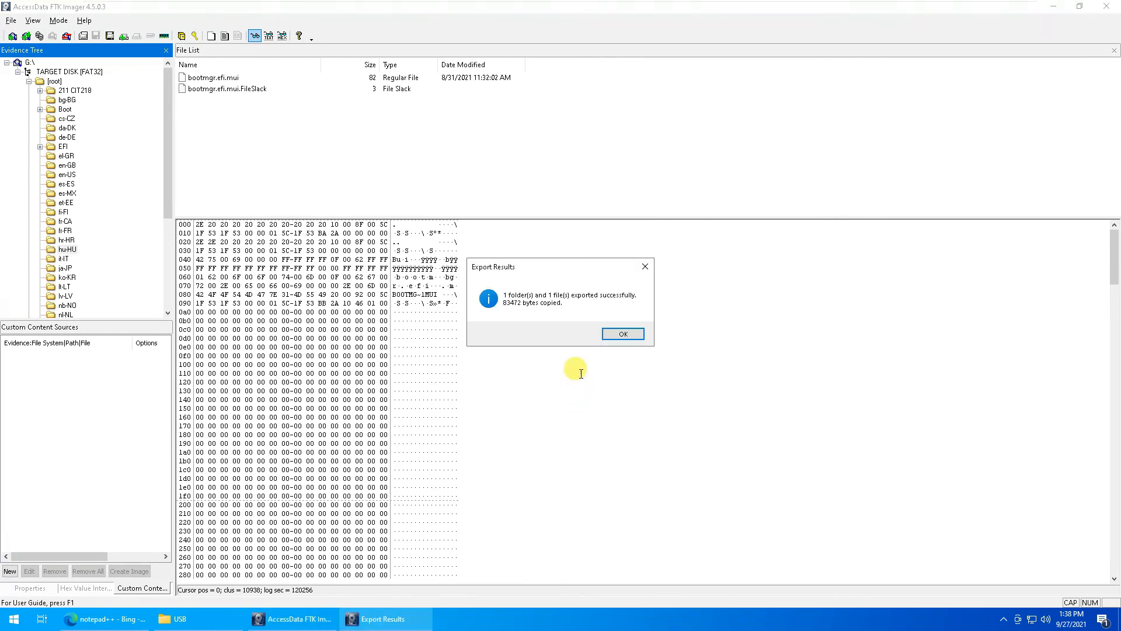
Check the exported hu-HU folder in the USB folder on Data (D:) in File Explorer and return to FTK Imager.
left_click(620, 335)
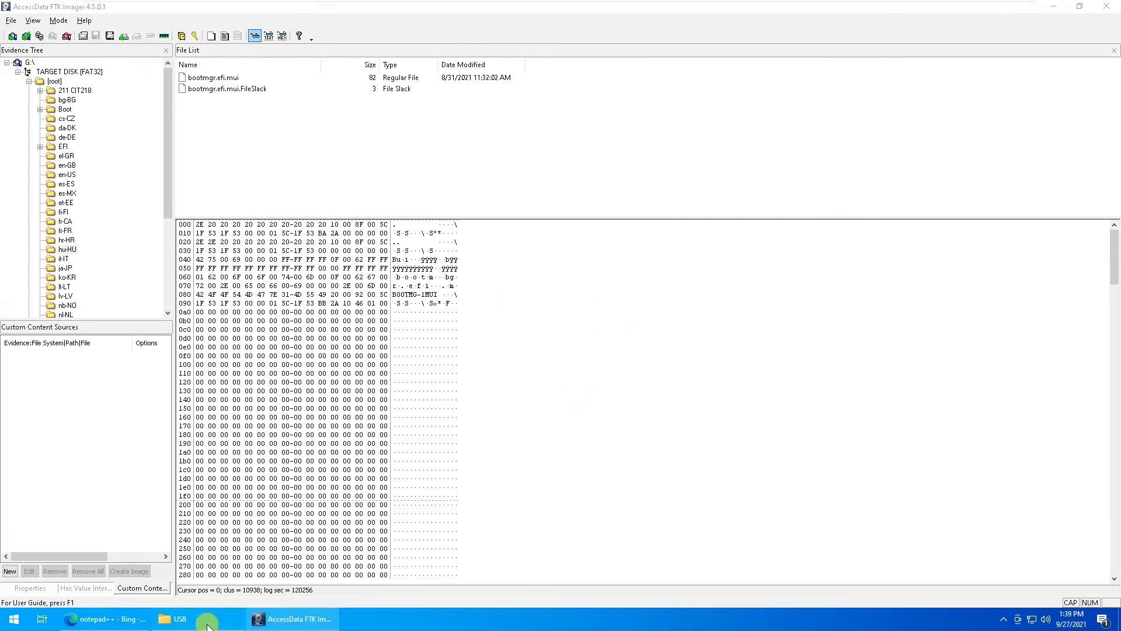
left_click(175, 618)
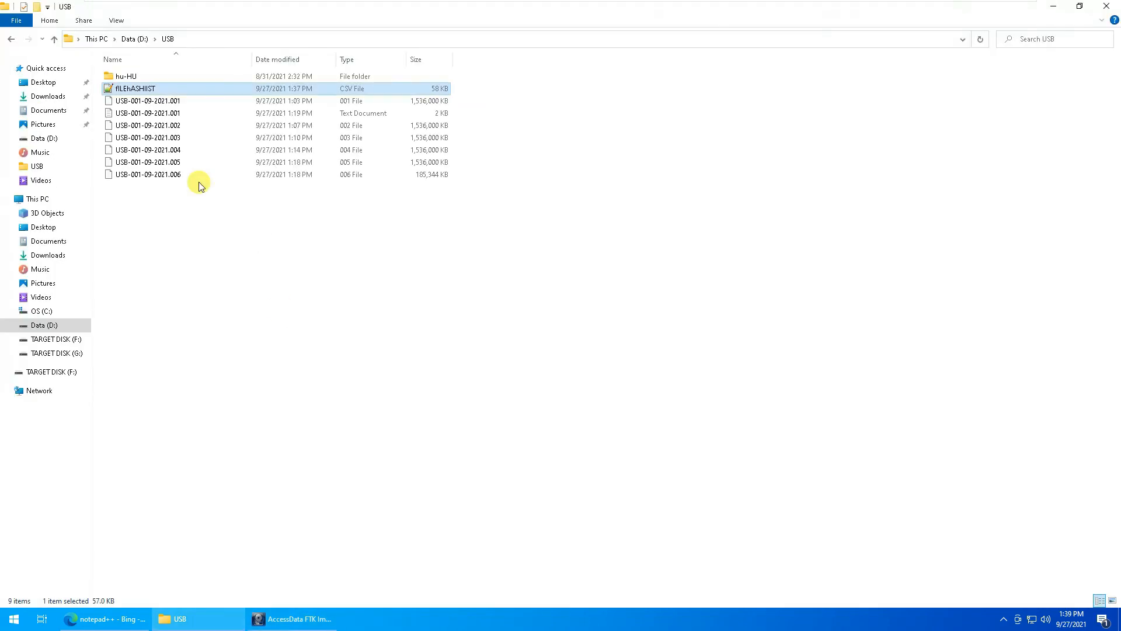
left_click(132, 78)
double_click(140, 78)
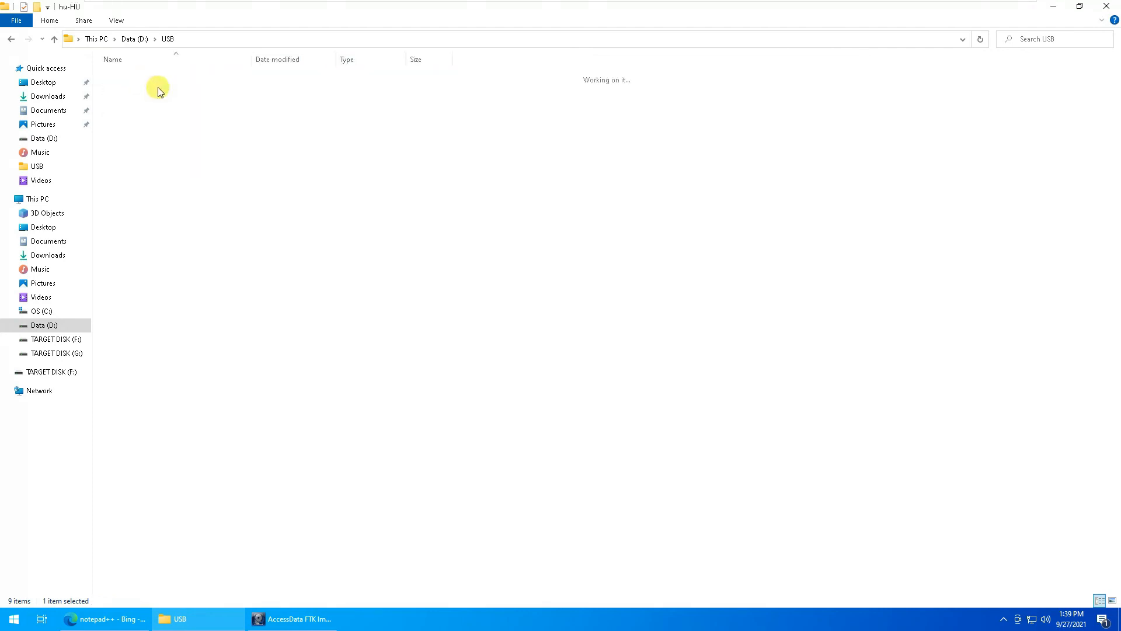
left_click(54, 39)
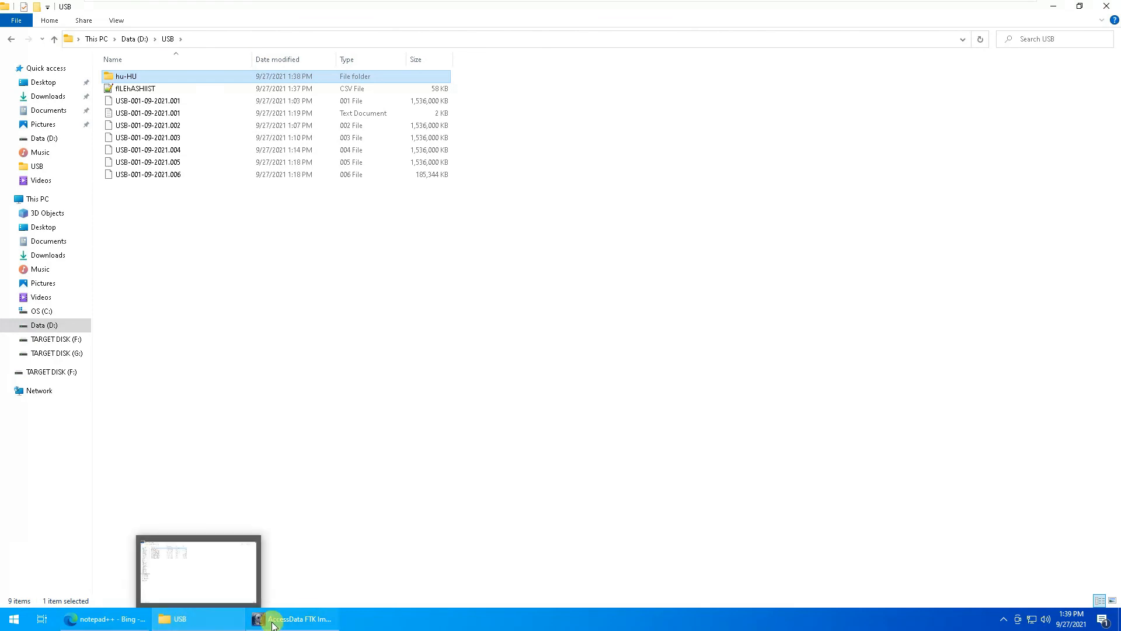
left_click(295, 618)
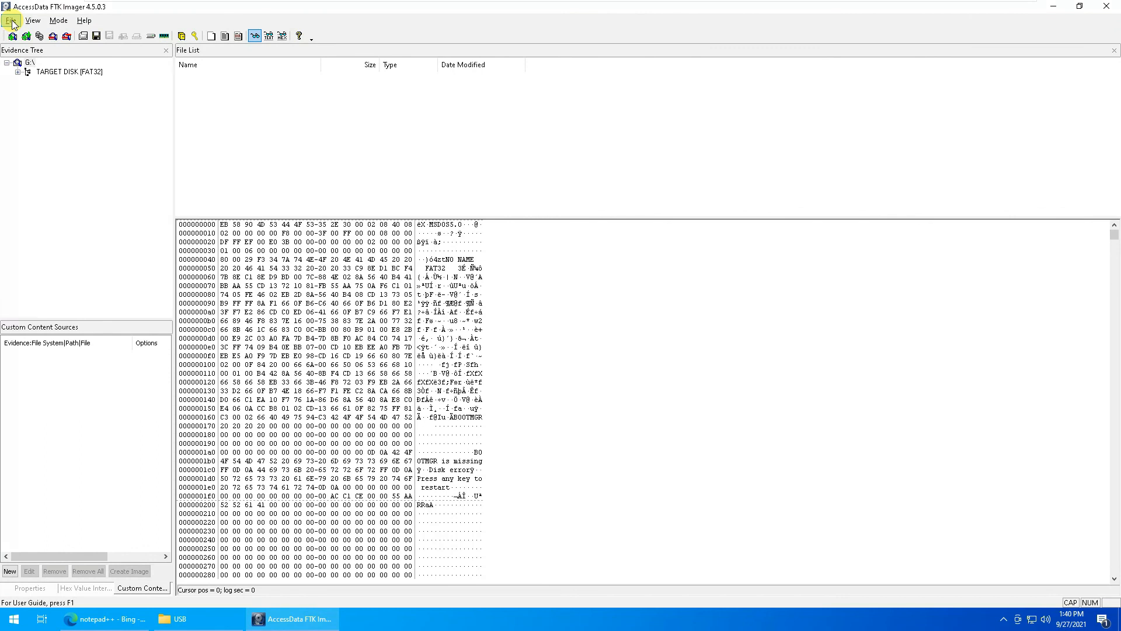
Review the disk image export options for the G:\ evidence item and close them without adding an image destination.
left_click(12, 23)
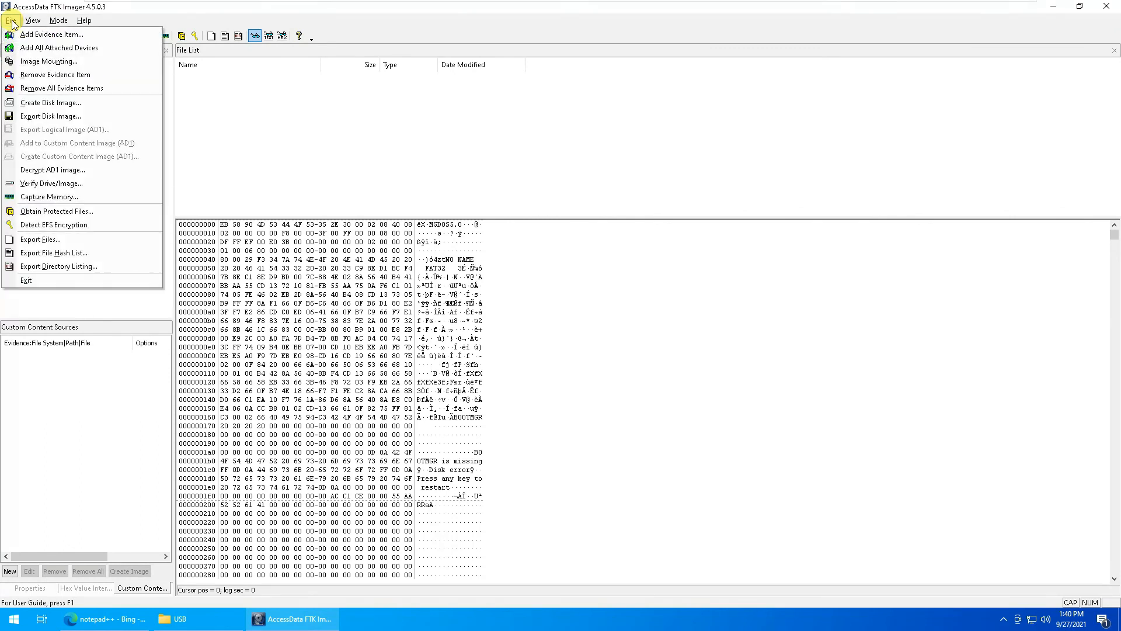
left_click(69, 119)
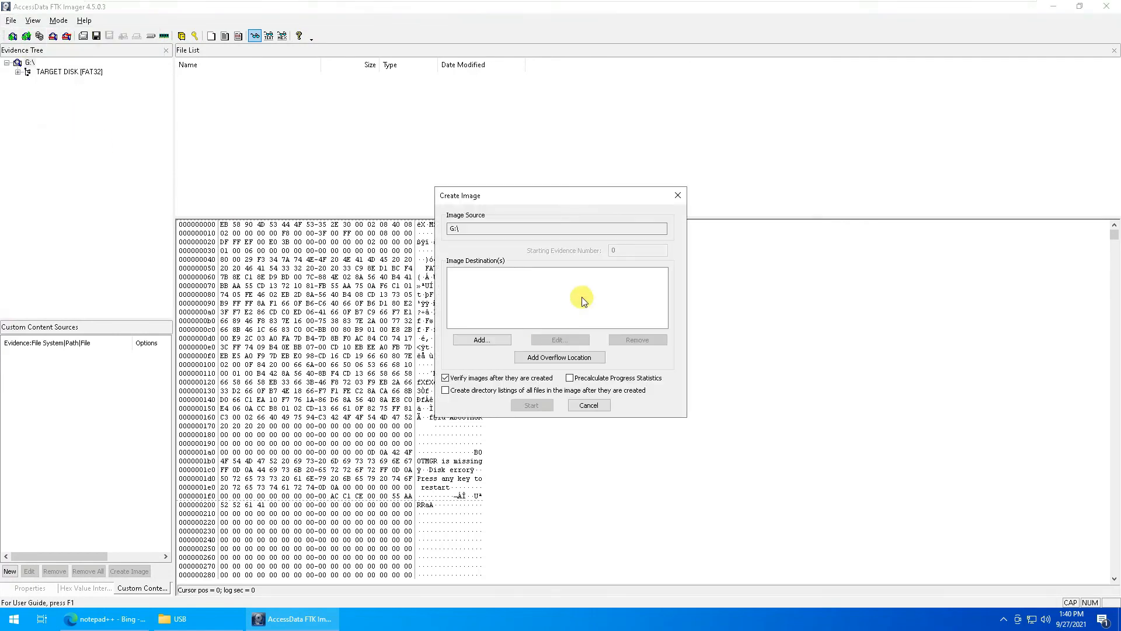
left_click(589, 405)
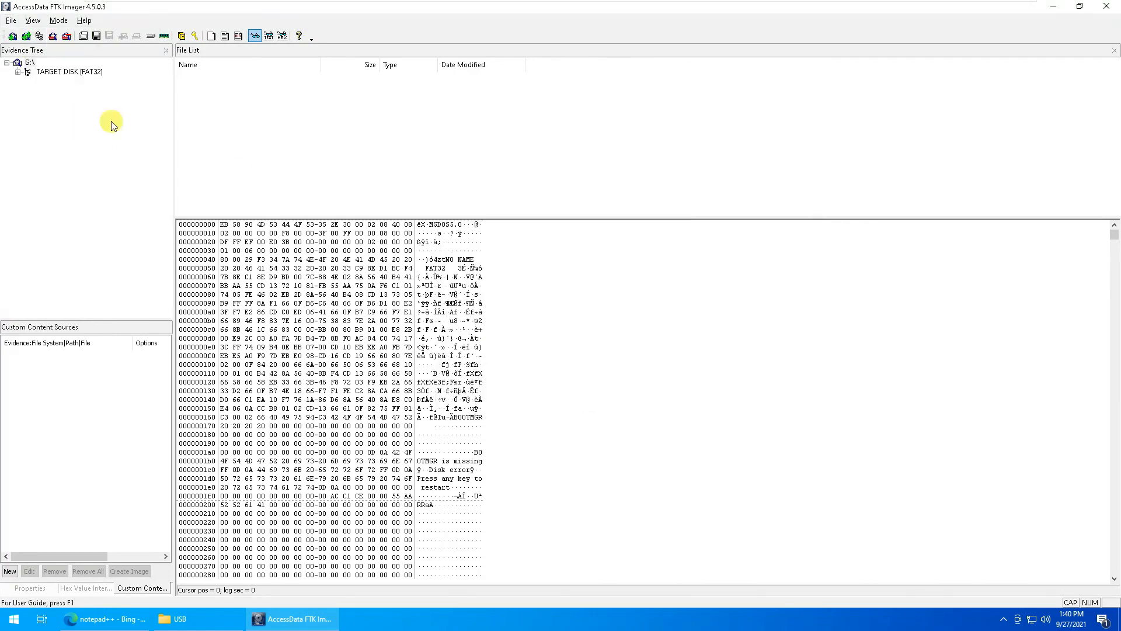
Start a drive verification of the G:\ evidence item and cancel it.
left_click(14, 21)
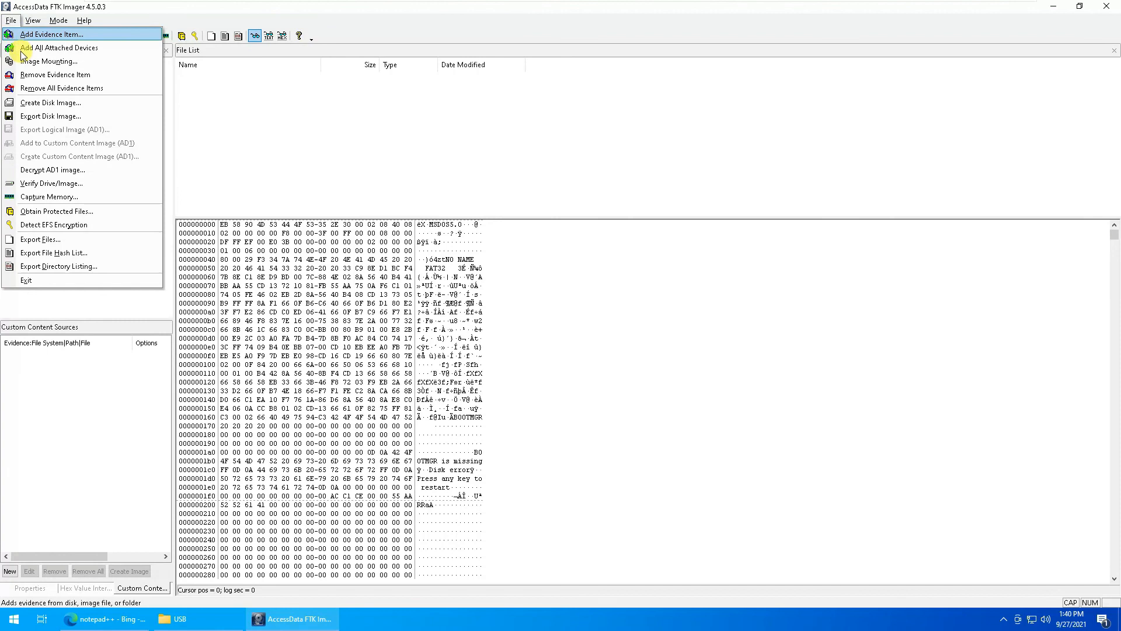
left_click(75, 184)
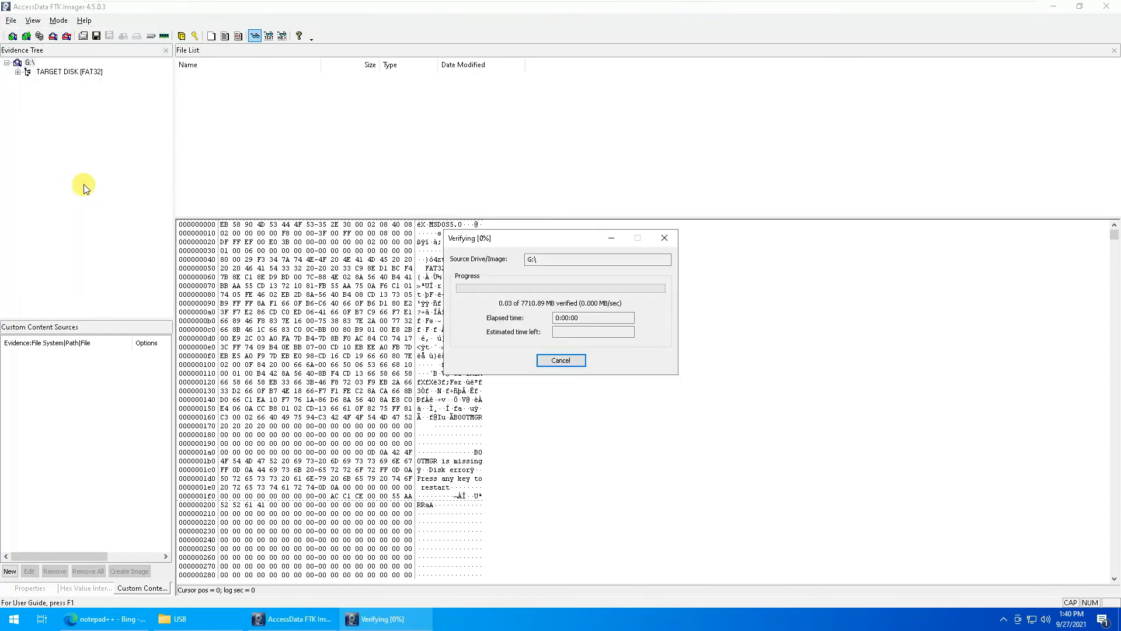
left_click(569, 363)
left_click(584, 333)
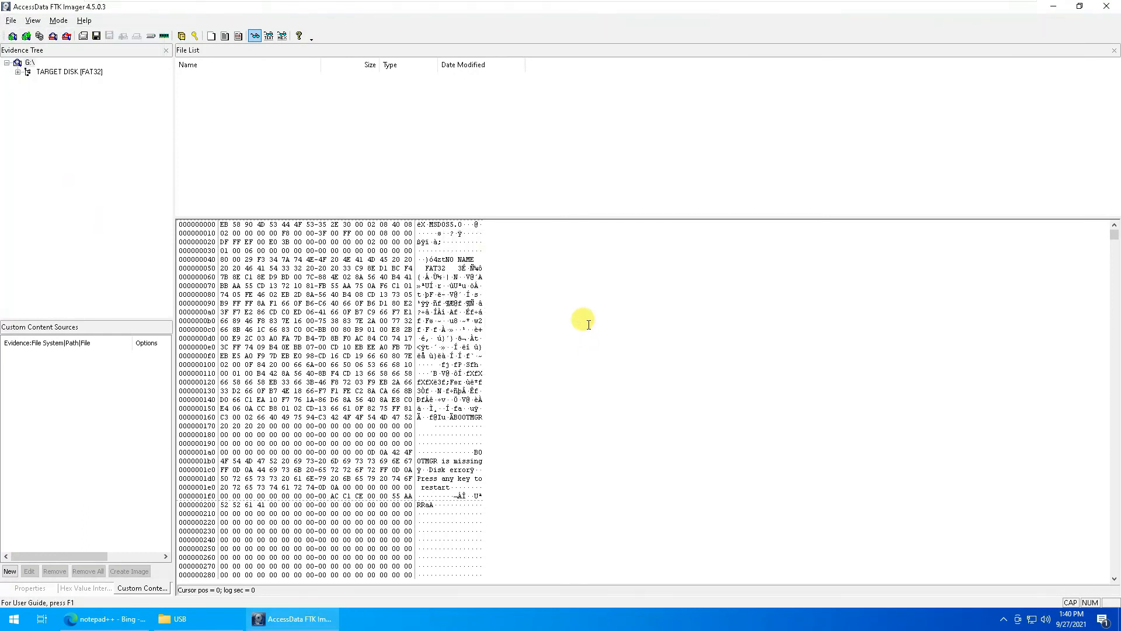
Review the memory capture settings for destination, pagefile and AD1 file, and close them without capturing.
left_click(14, 23)
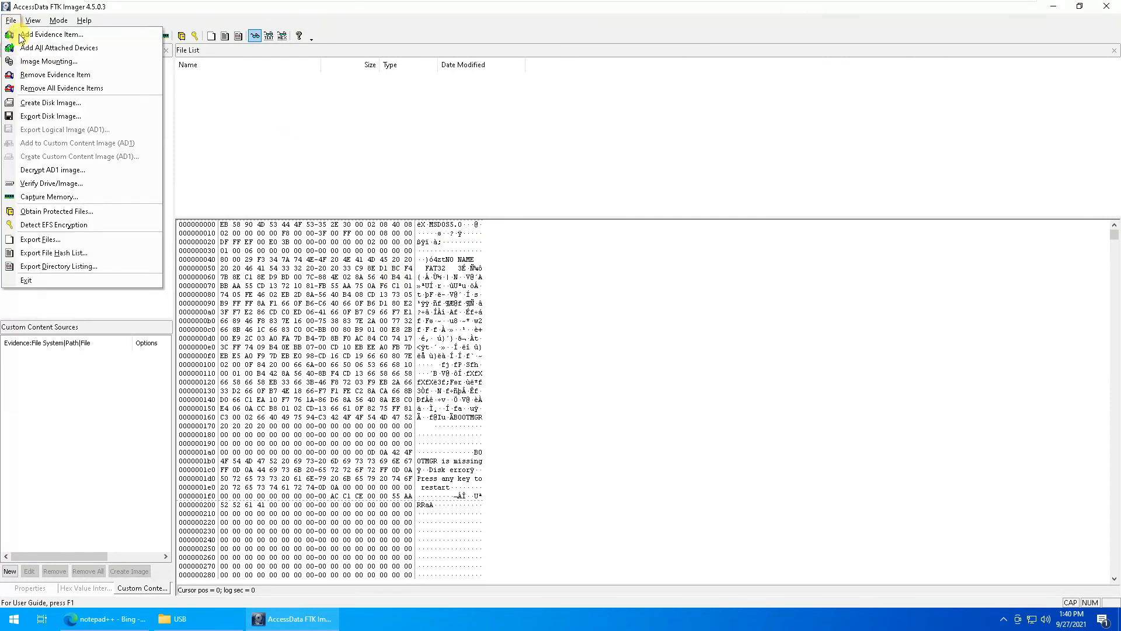
left_click(86, 196)
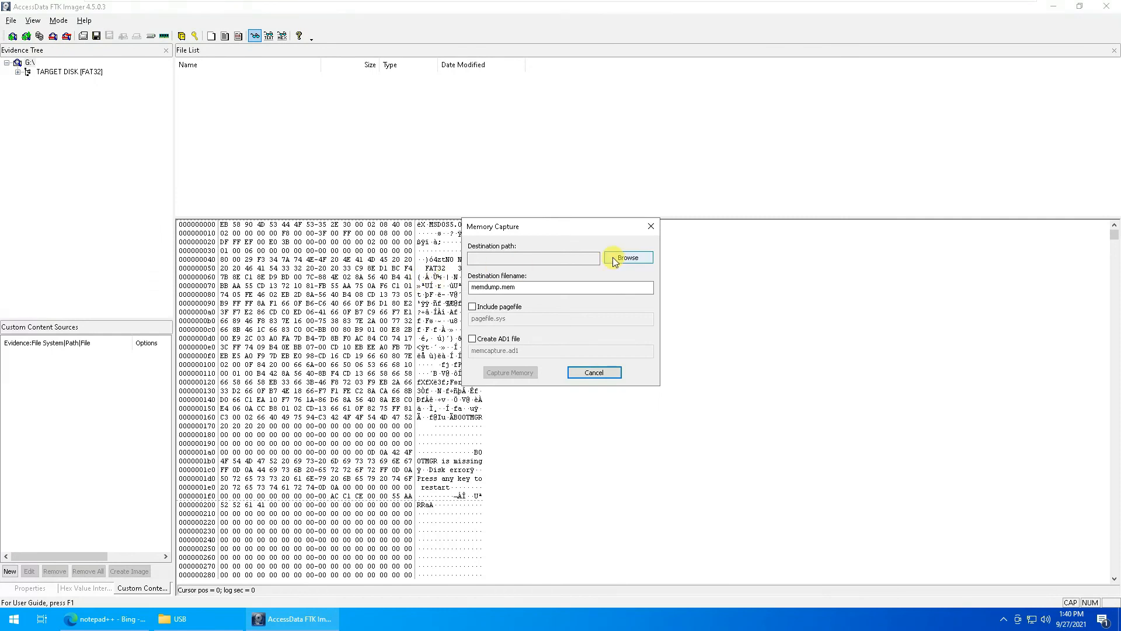
left_click(585, 372)
Review the options for obtaining protected system files, including password recovery and registry files, and close them without obtaining any.
left_click(11, 21)
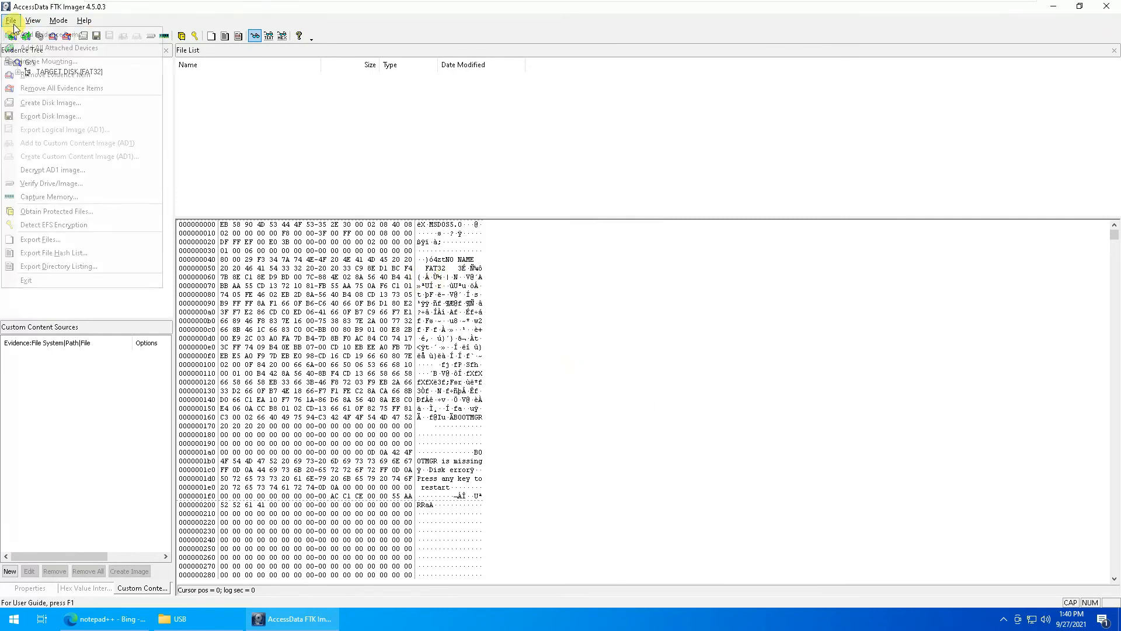
left_click(82, 213)
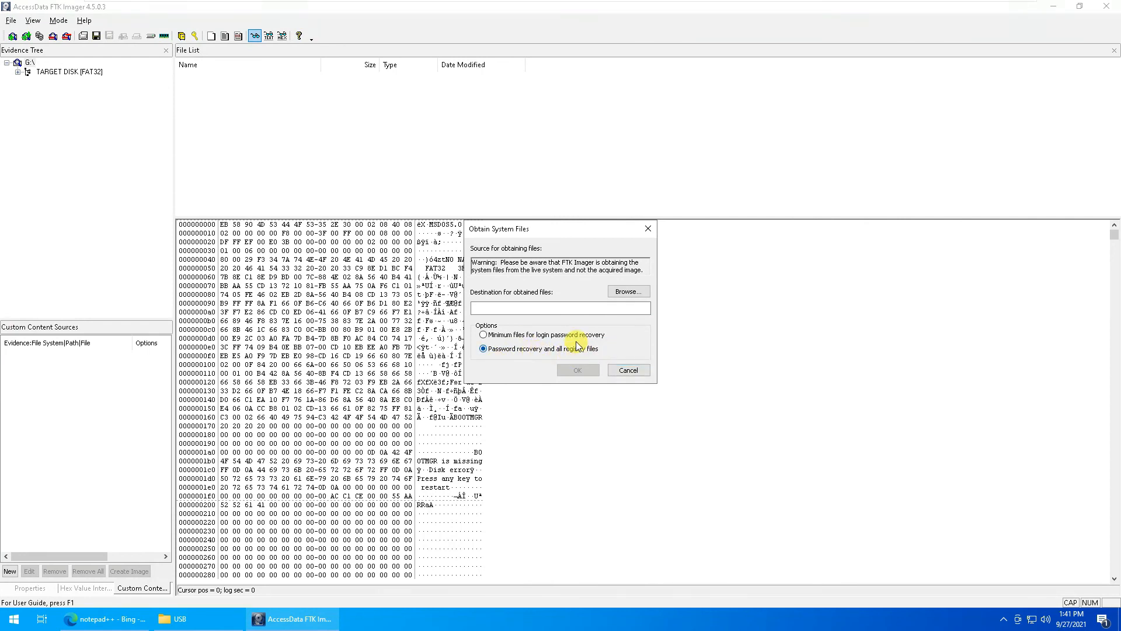
left_click(629, 370)
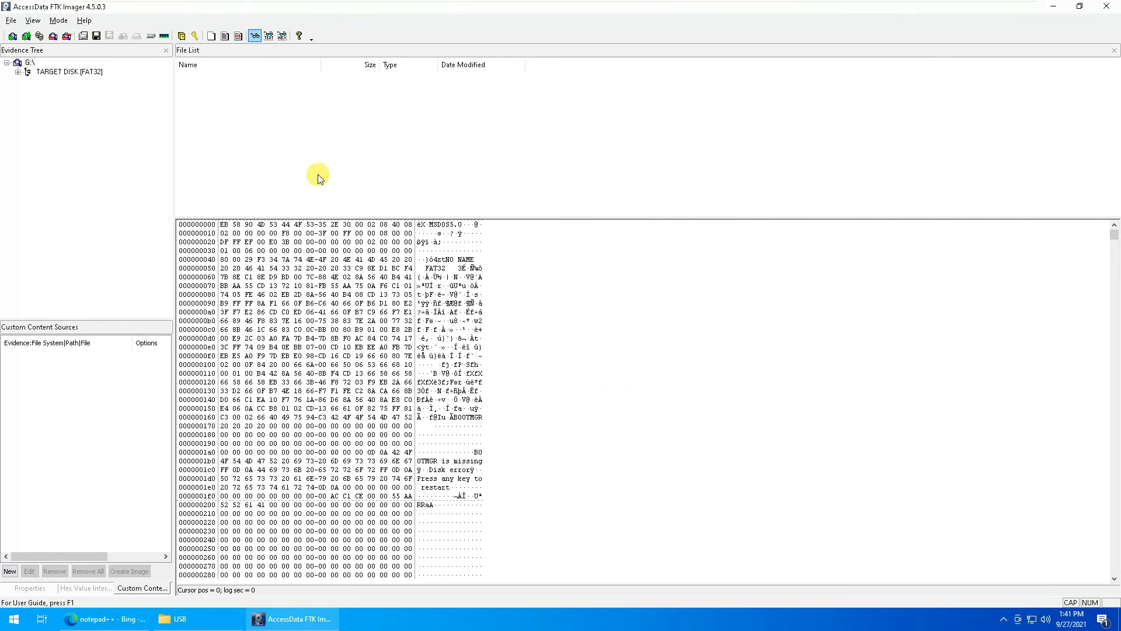
Scan the G:\ evidence item for EFS encryption and dismiss the result.
left_click(11, 20)
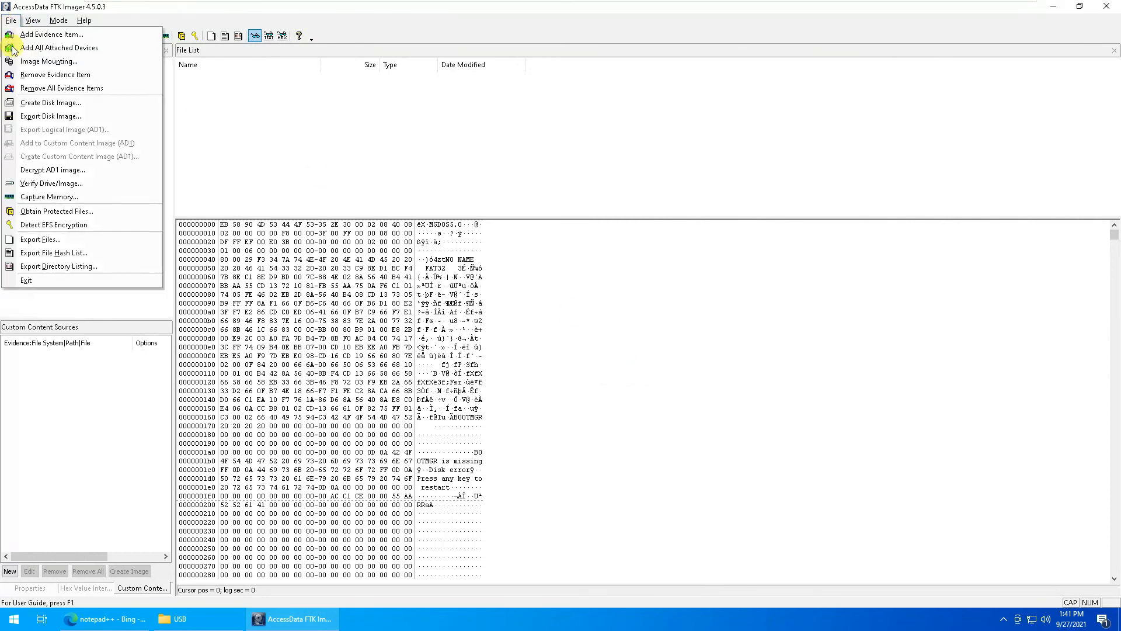
left_click(87, 226)
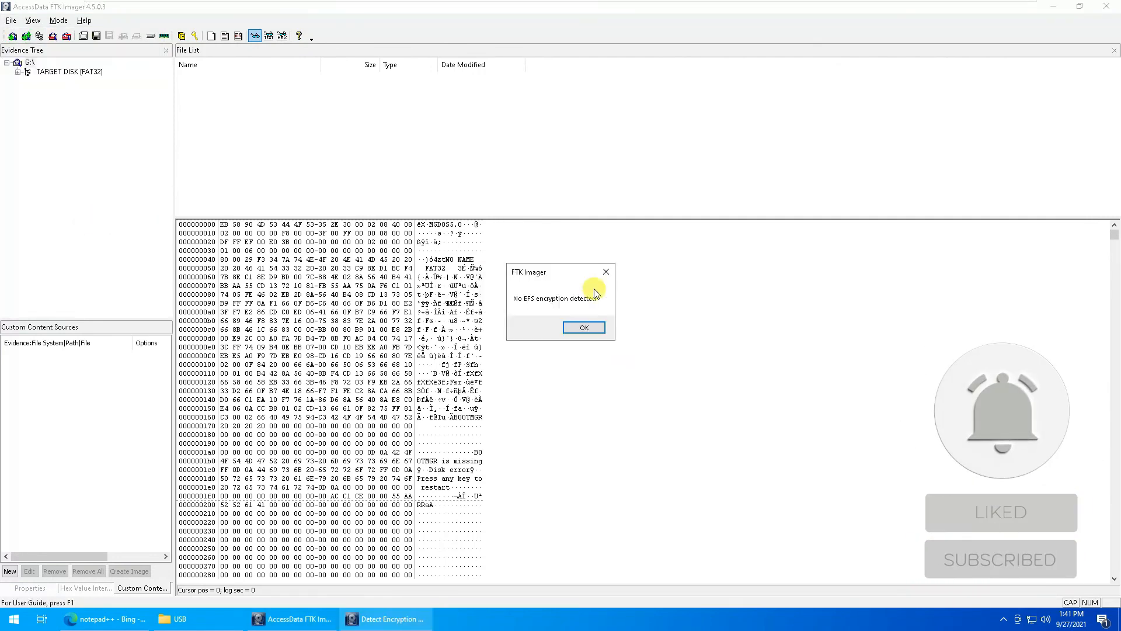
left_click(584, 328)
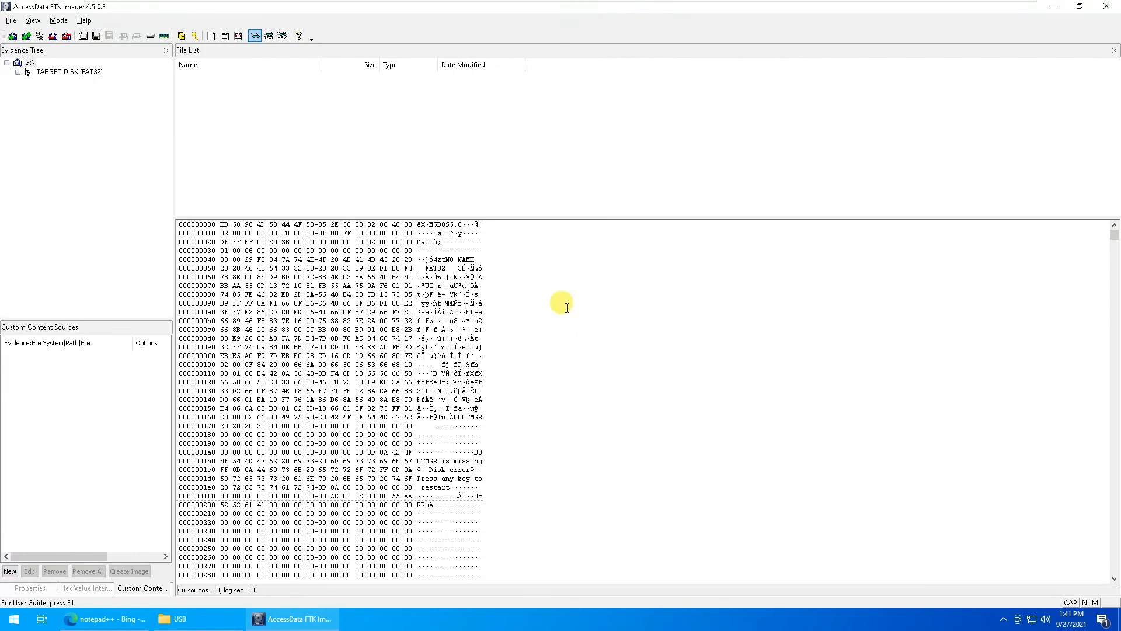
left_click(12, 22)
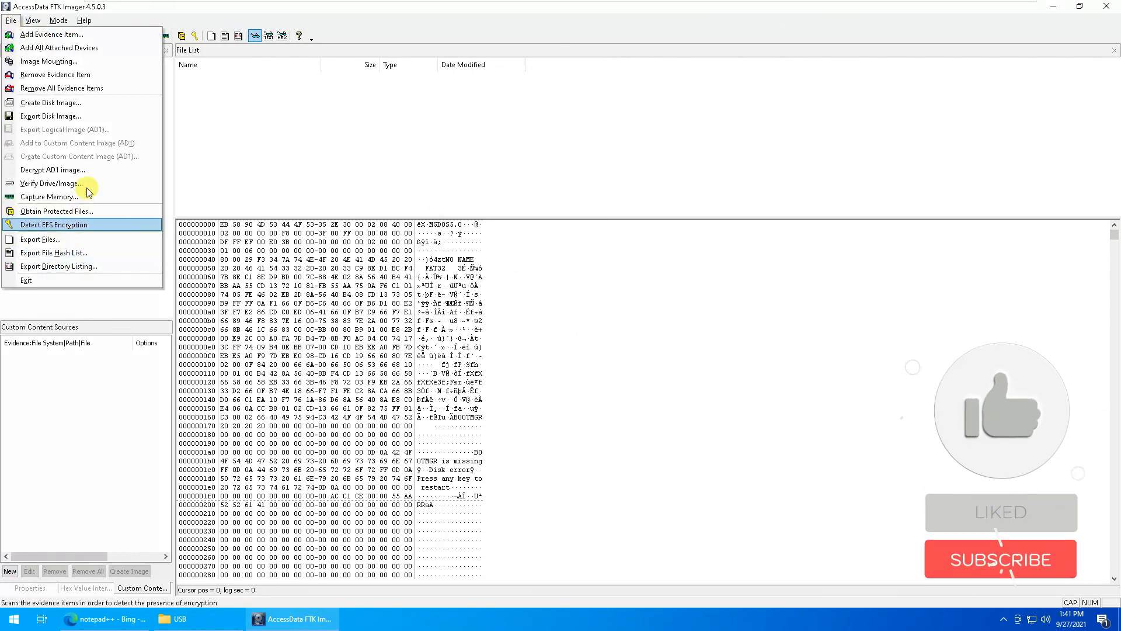
left_click(358, 142)
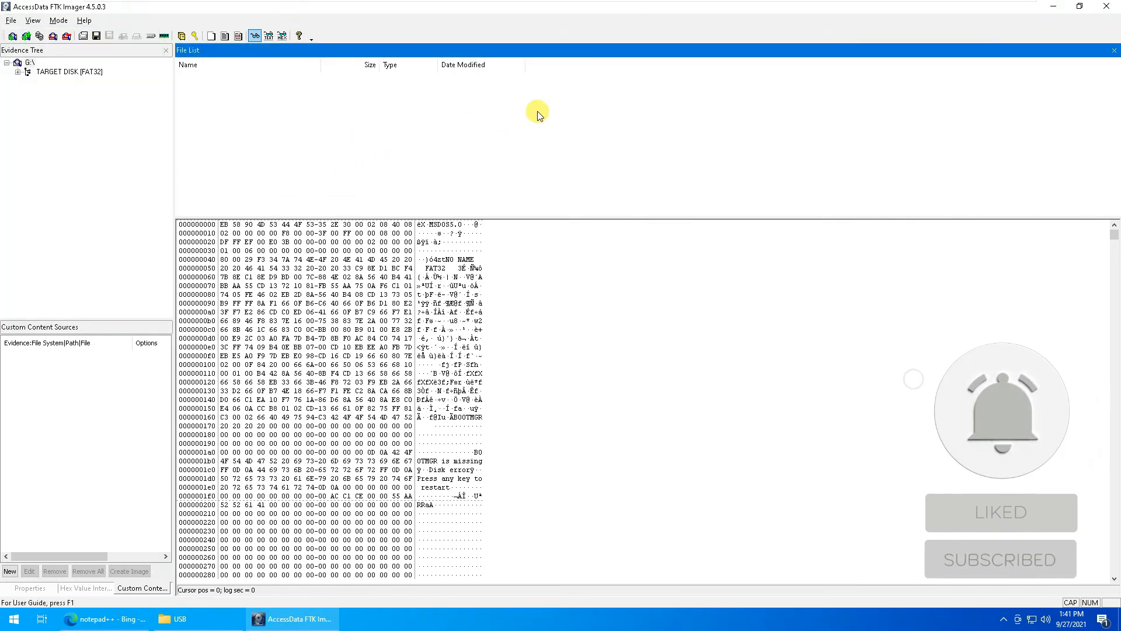